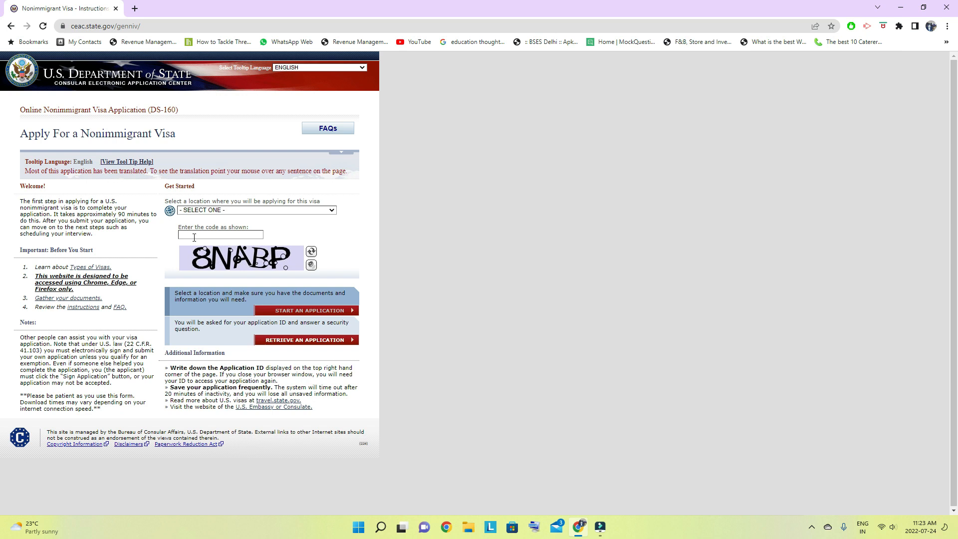
- Start a new visa application for the location CANADA, CALGARY, entering the verification code shown in the image
left_click(291, 212)
key("Down")
key("Down")
key("Down")
key("Down")
key("Down")
key("Down")
key("Down")
key("Down")
key("Down")
key("Down")
key("Down")
key("Down")
key("Down")
key("Down")
key("Down")
key("Down")
key("Down")
key("Down")
key("Down")
key("Down")
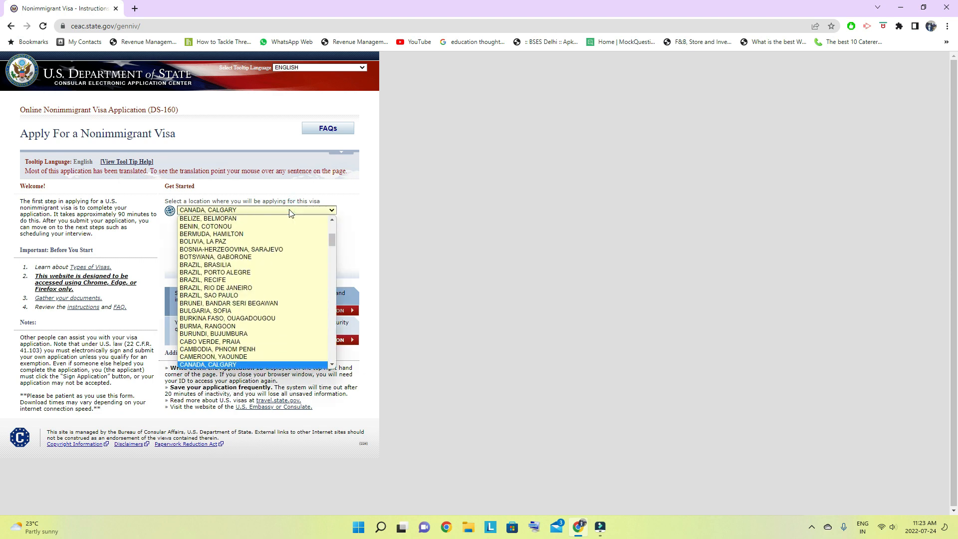
key("Return")
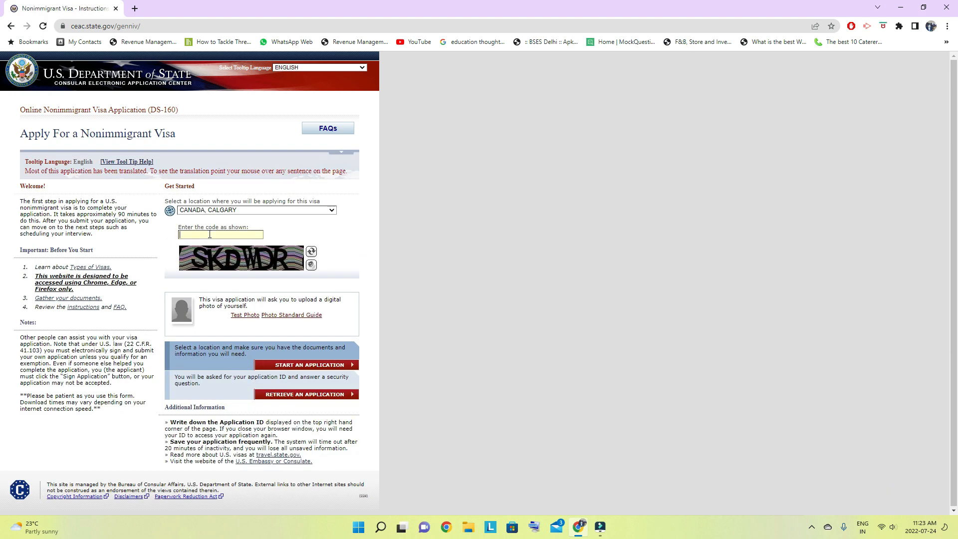
type("SKDWDR")
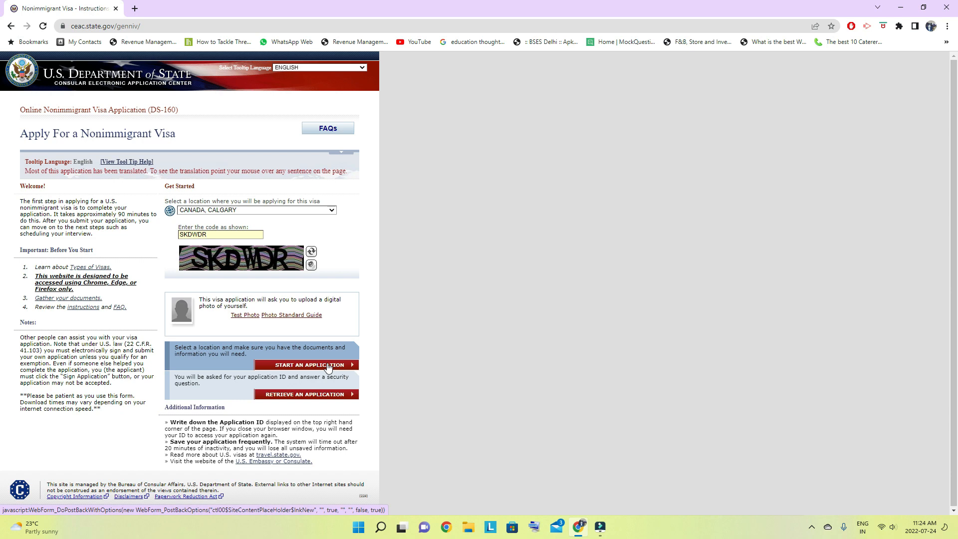
left_click(333, 366)
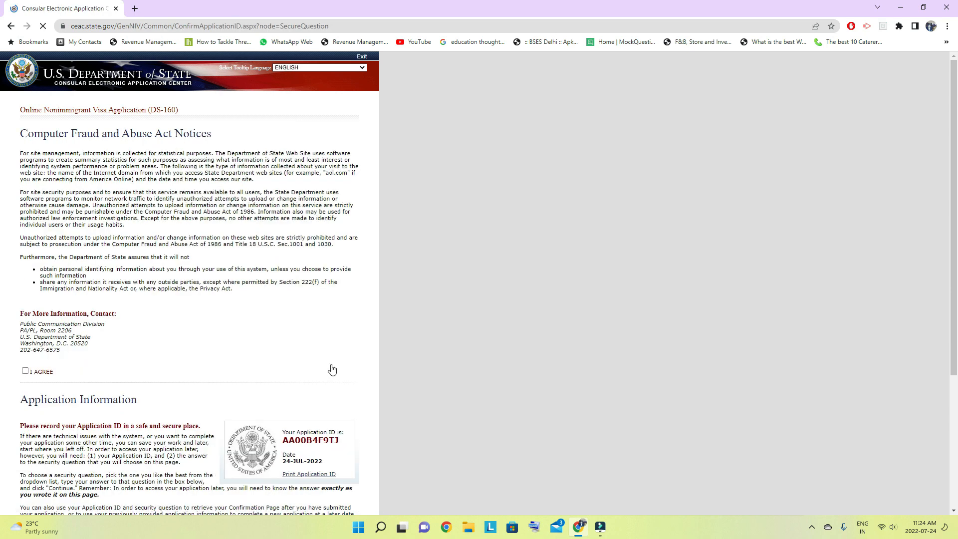
- Agree to the Computer Fraud and Abuse Act notices
left_click(25, 371)
left_click(25, 371)
scroll(193, 355, "down", 3)
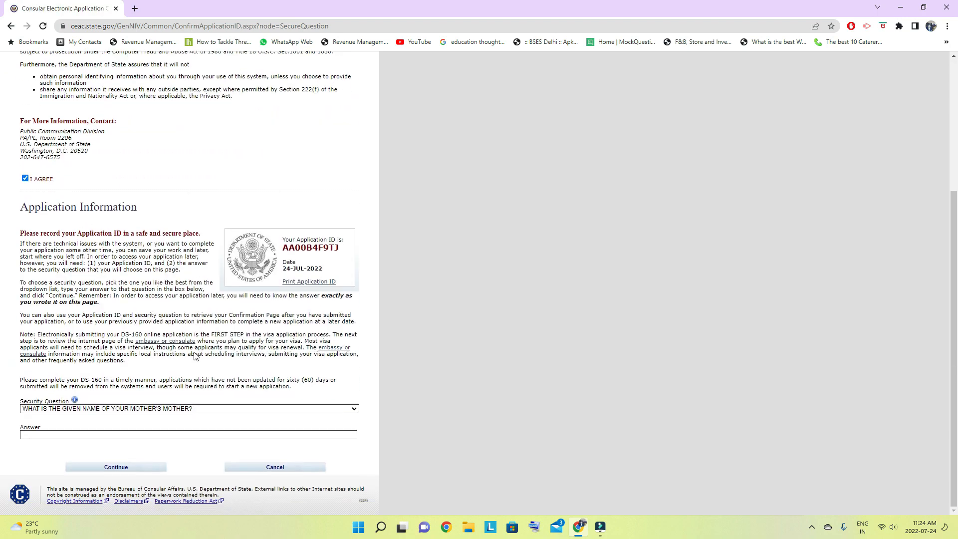
- Answer the security question about the given name of the mother's mother and continue to the personal information page
scroll(194, 352, "up", 3)
scroll(194, 352, "down", 4)
left_click(35, 434)
left_click(121, 469)
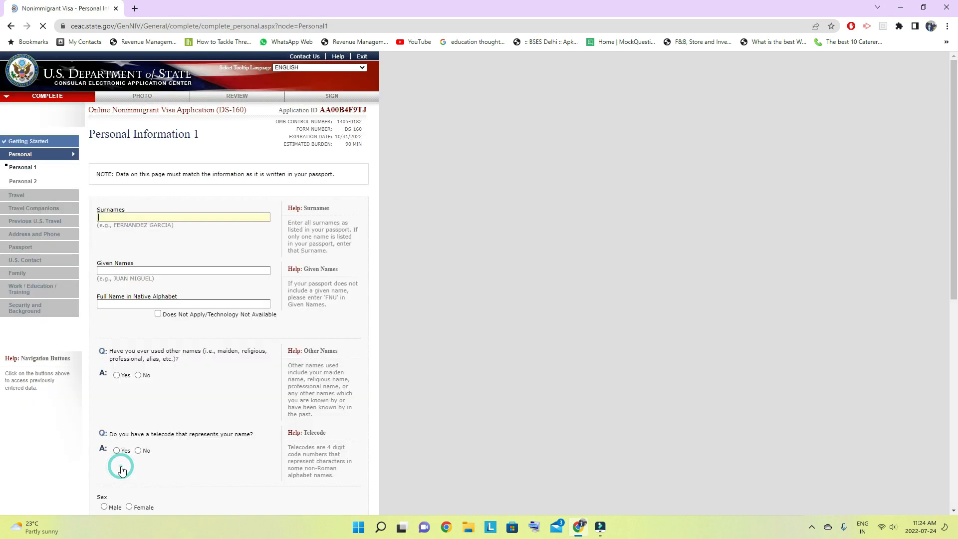
- Enter the applicant's surname and given name, and mark the full name in native alphabet as Does Not Apply
left_click(113, 215)
left_click(117, 271)
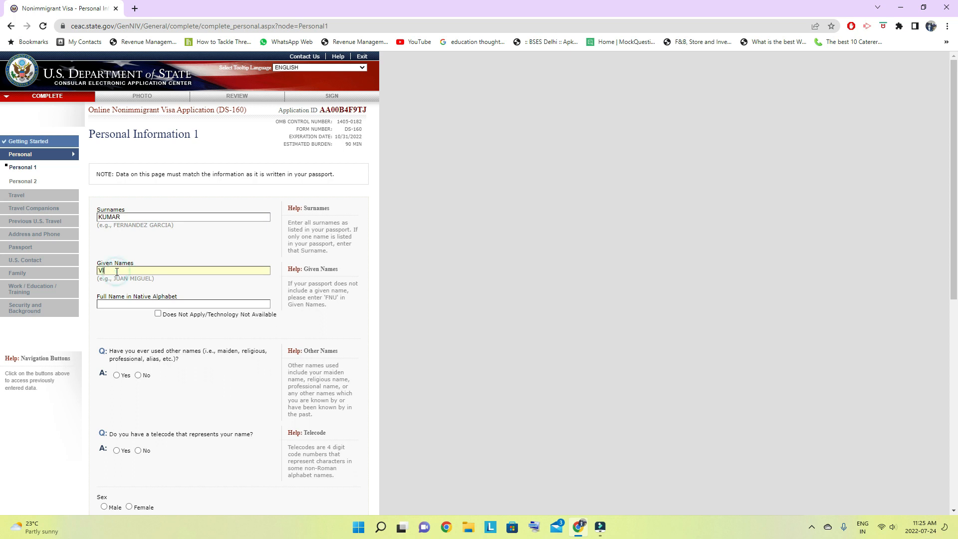
left_click(158, 314)
left_click(158, 314)
left_click(159, 314)
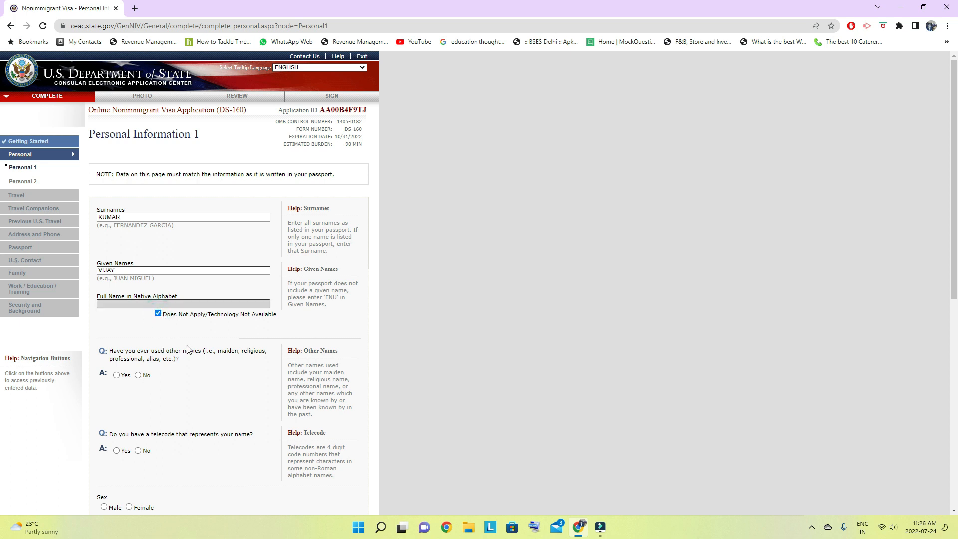
- Answer No to both having used other names and having a telecode that represents the name
scroll(182, 349, "down", 2)
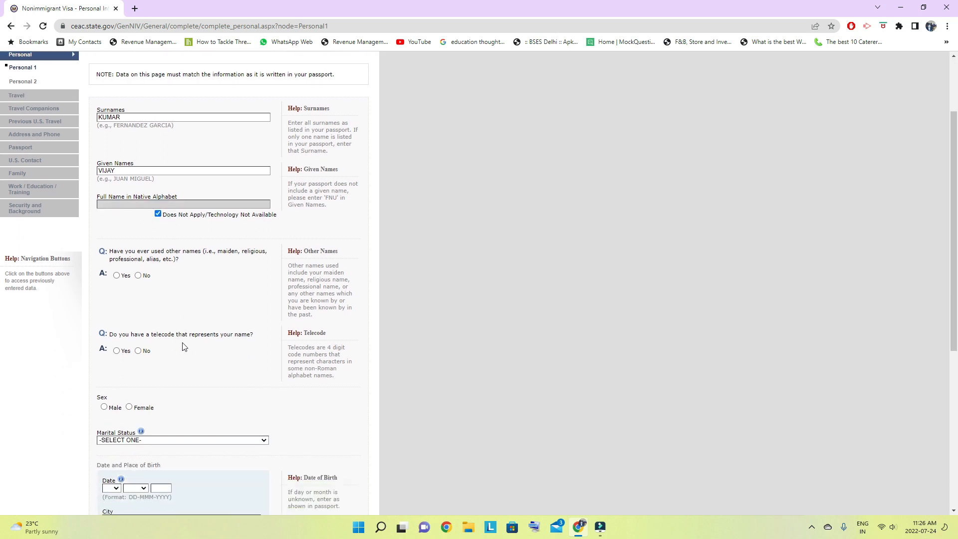
left_click(137, 276)
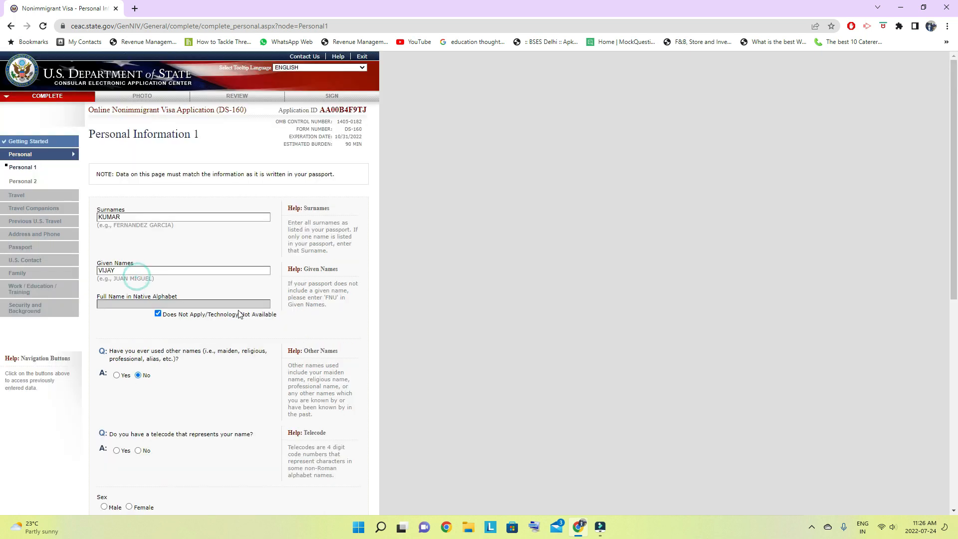
scroll(212, 316, "down", 1)
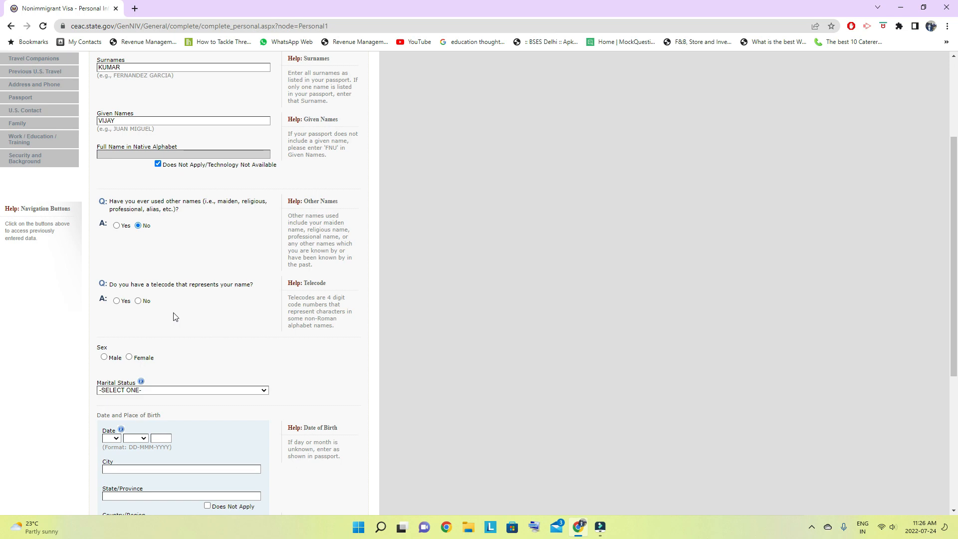
left_click(138, 300)
- Set the applicant's sex to Male and the marital status to MARRIED
scroll(194, 334, "down", 5)
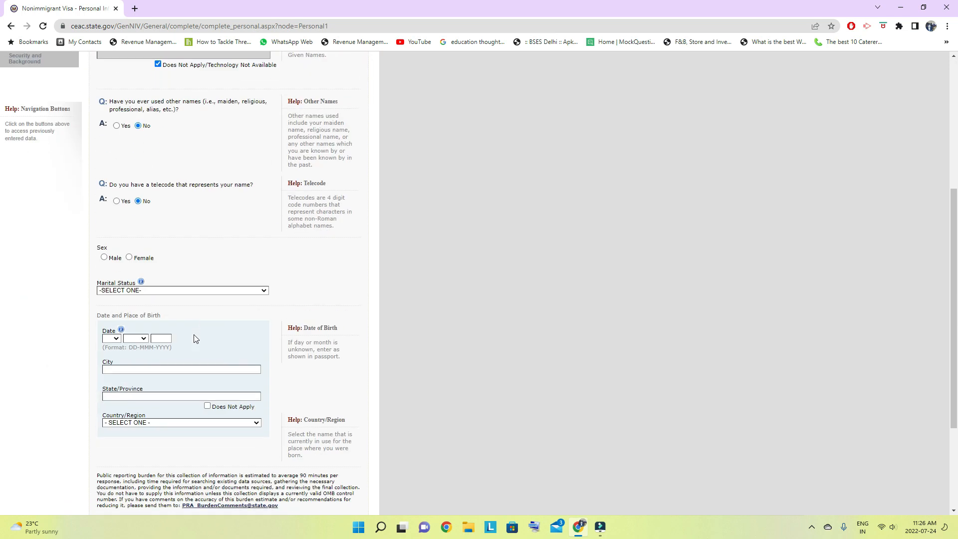
scroll(194, 333, "down", 1)
left_click(104, 157)
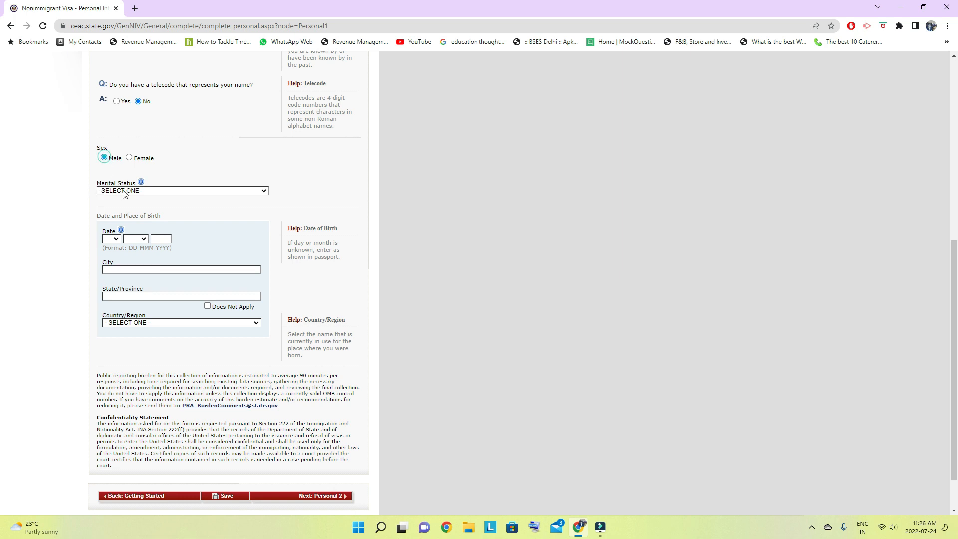
left_click(174, 196)
left_click(144, 205)
- Fill in the day, month and year of the applicant's date of birth
left_click(117, 240)
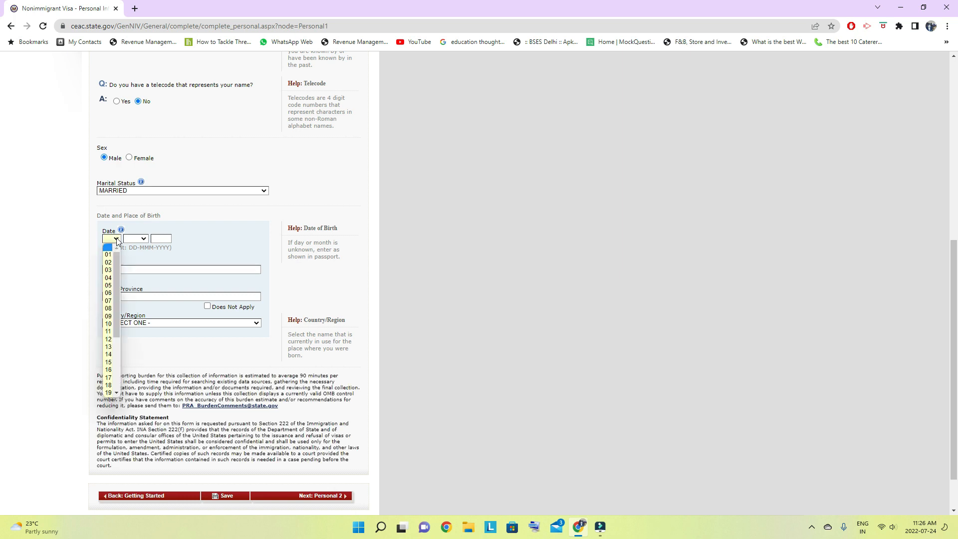
left_click(109, 254)
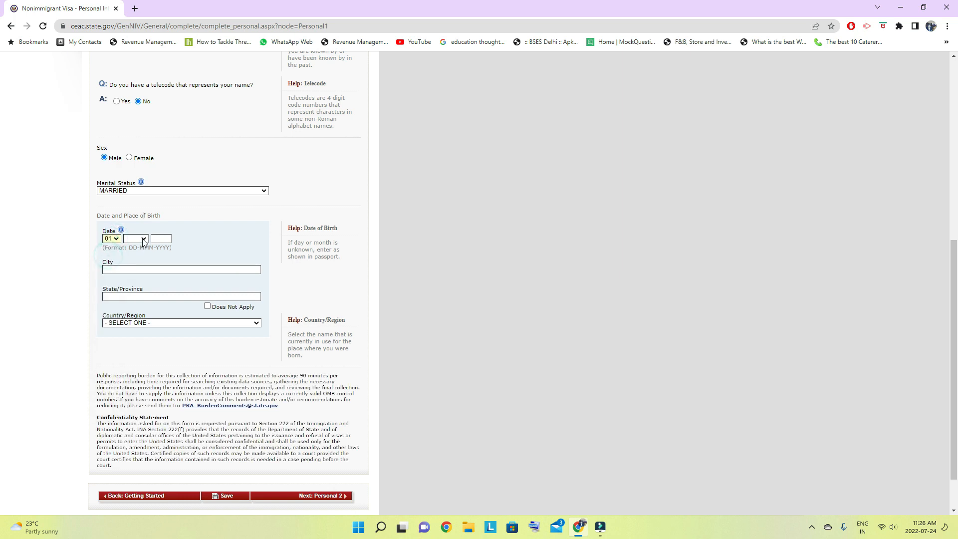
left_click(138, 239)
left_click(134, 257)
left_click(162, 238)
type("1988")
- Set the place of birth to city DELHI, state/province DELHI and country INDIA
left_click(131, 272)
type("DELHI")
left_click(158, 297)
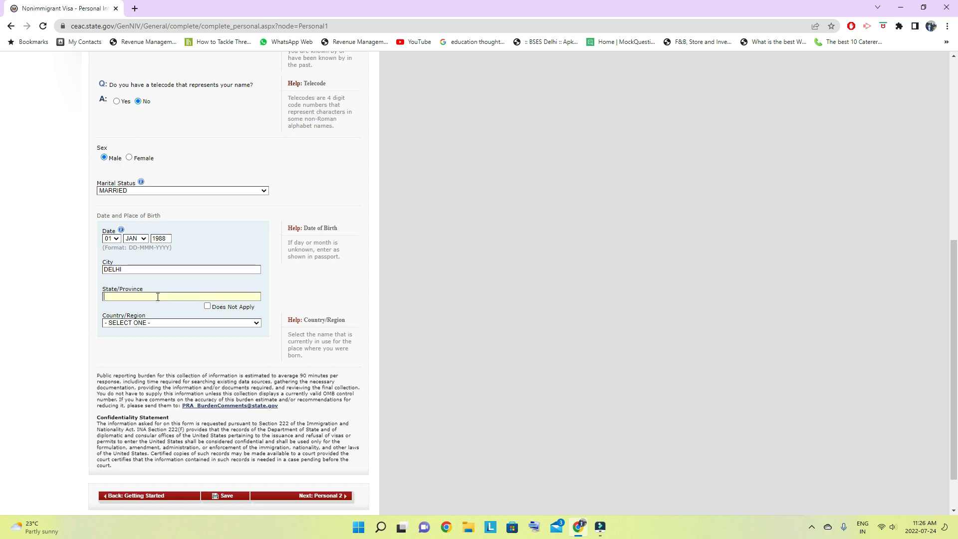
type("DELHI")
left_click(170, 322)
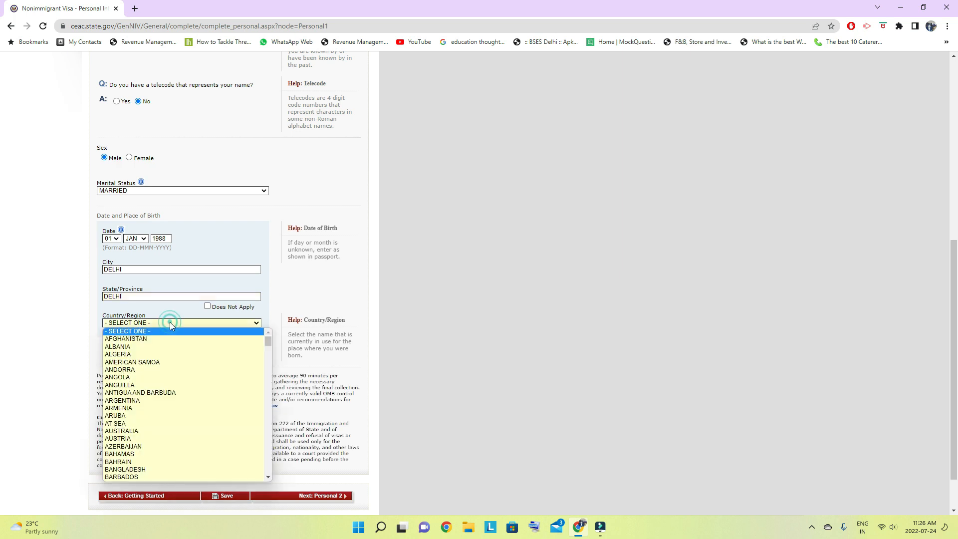
type("india")
key("Return")
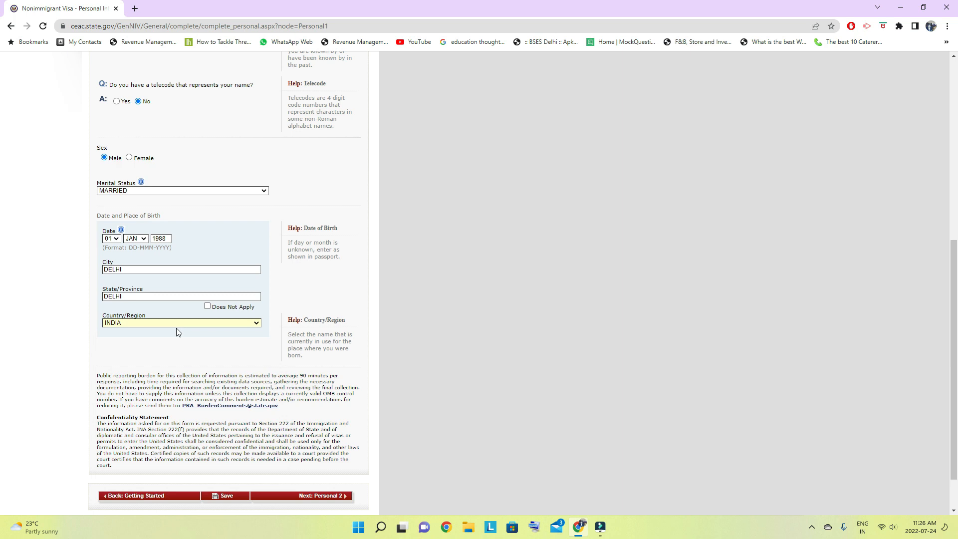
- Save the Personal Information 1 page, continue the application and proceed to Personal 2
scroll(178, 331, "down", 1)
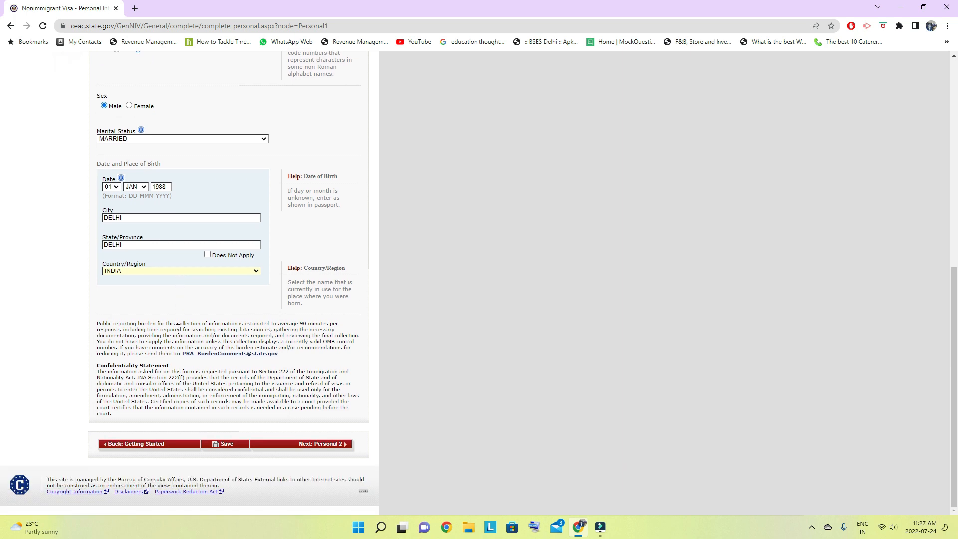
left_click(233, 444)
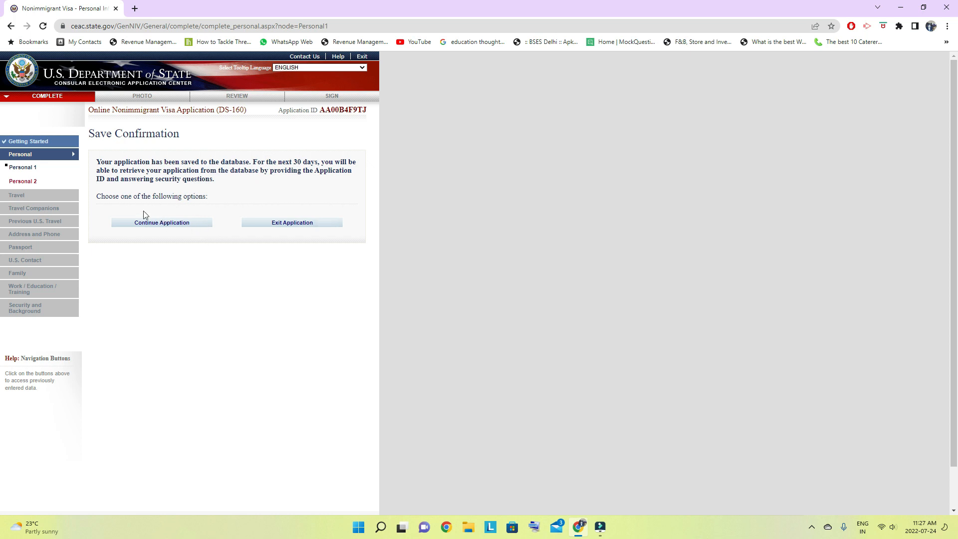
left_click(170, 224)
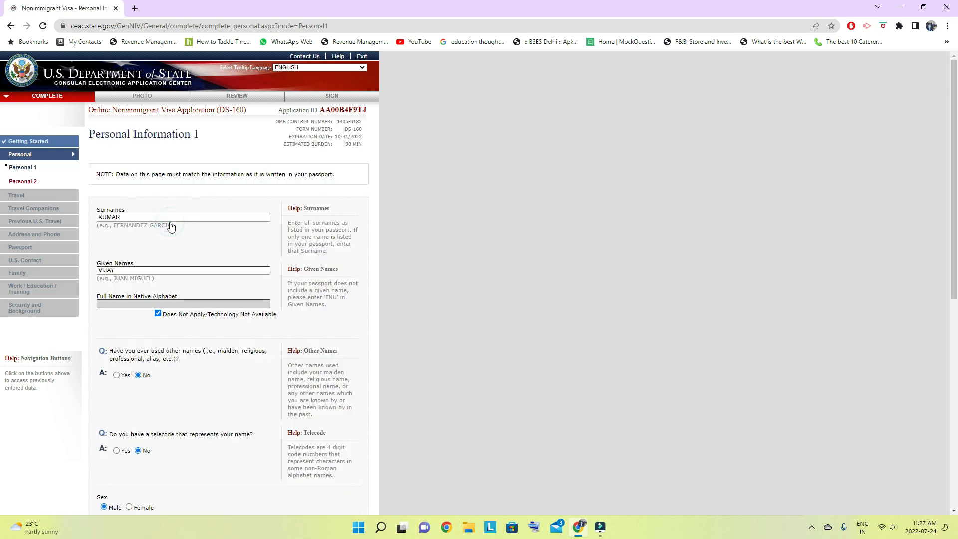
scroll(199, 264, "down", 8)
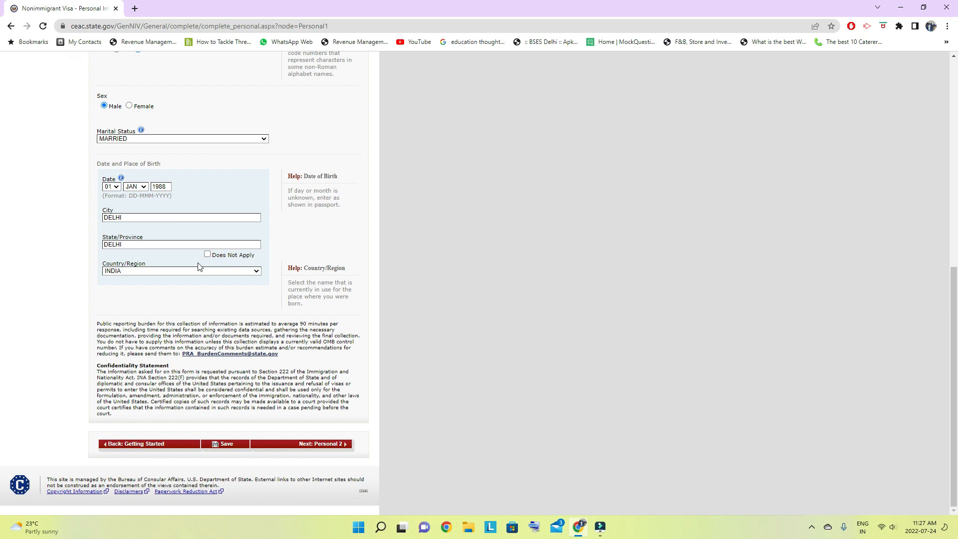
left_click(337, 448)
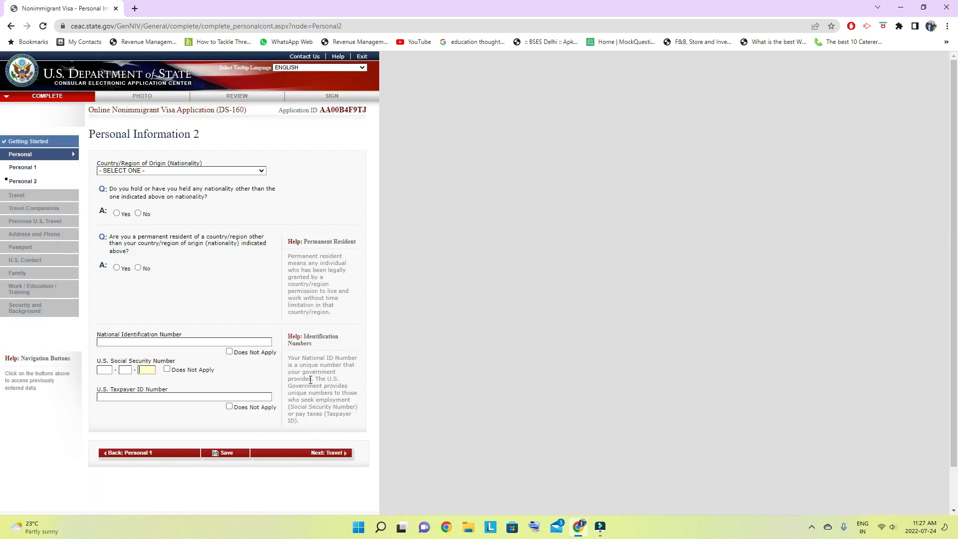
- Set the nationality to INDIA and answer No to holding or having held any other nationality
left_click(225, 170)
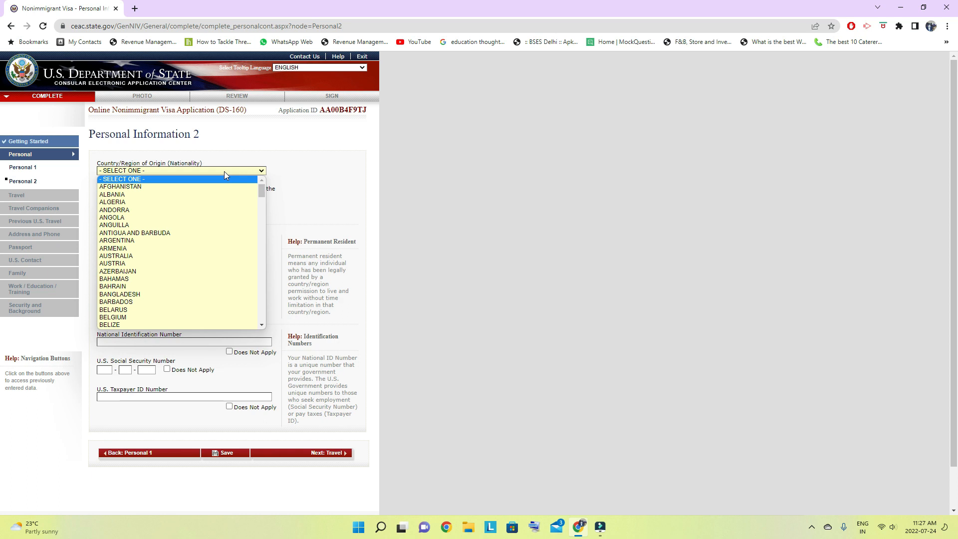
key("i")
key("n")
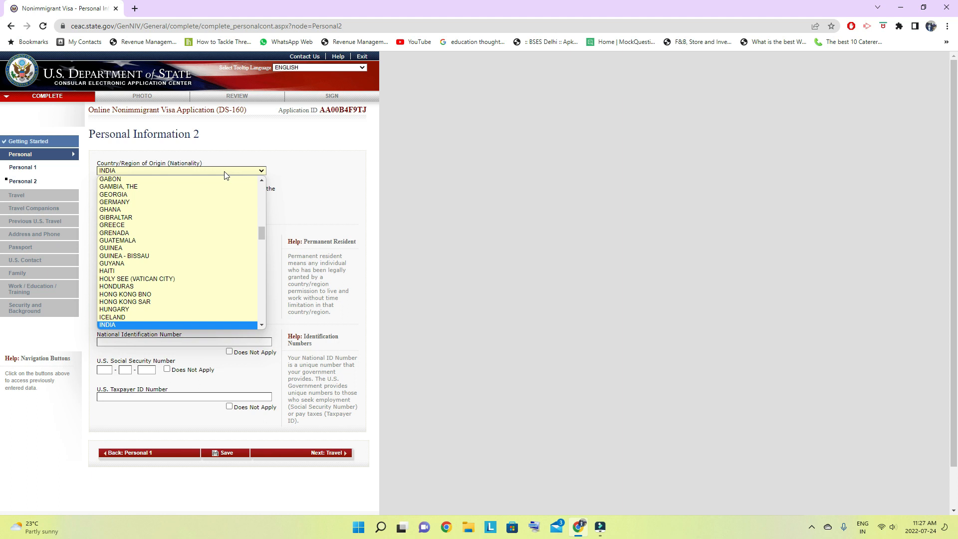
key("Return")
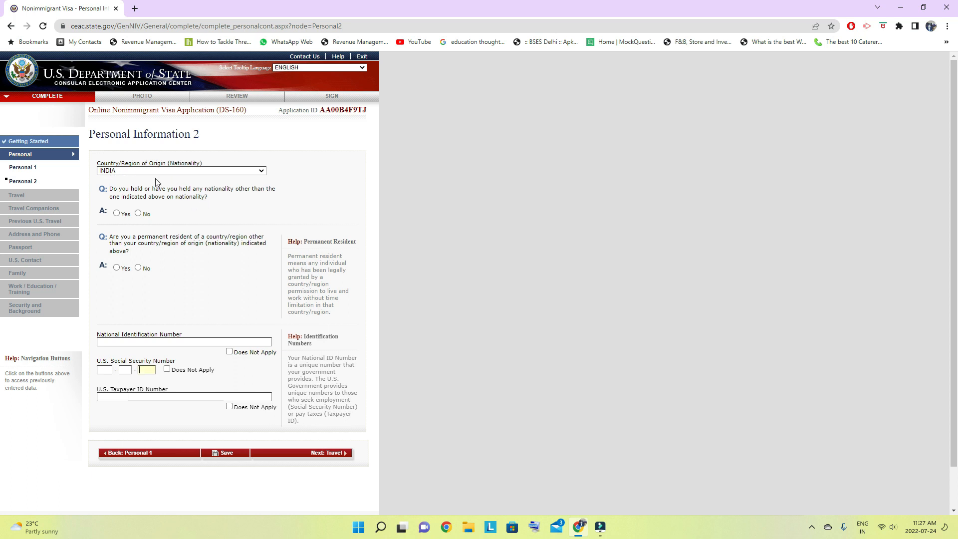
left_click(138, 214)
- Answer Yes to being a permanent resident of another country and choose CANADA as that country
left_click(117, 268)
scroll(235, 274, "down", 1)
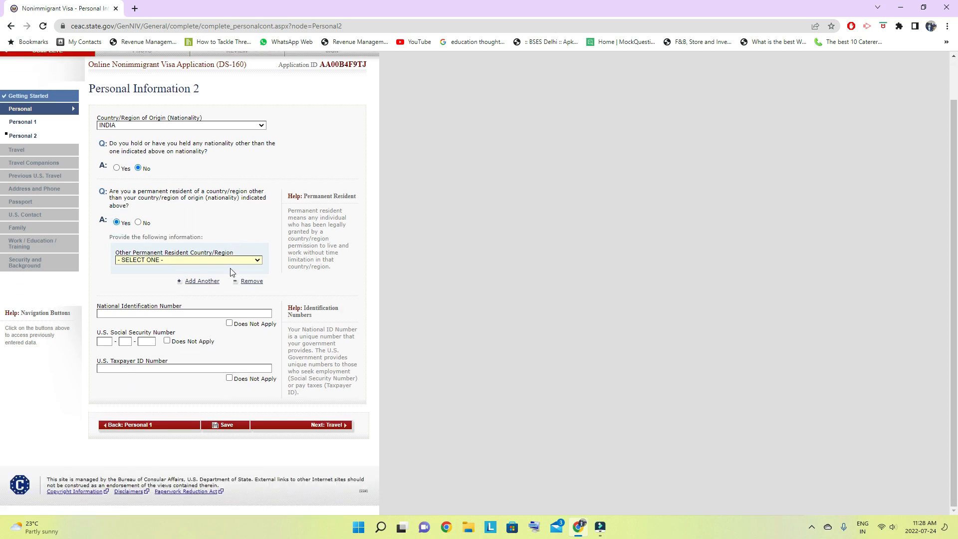
left_click(229, 260)
type("can")
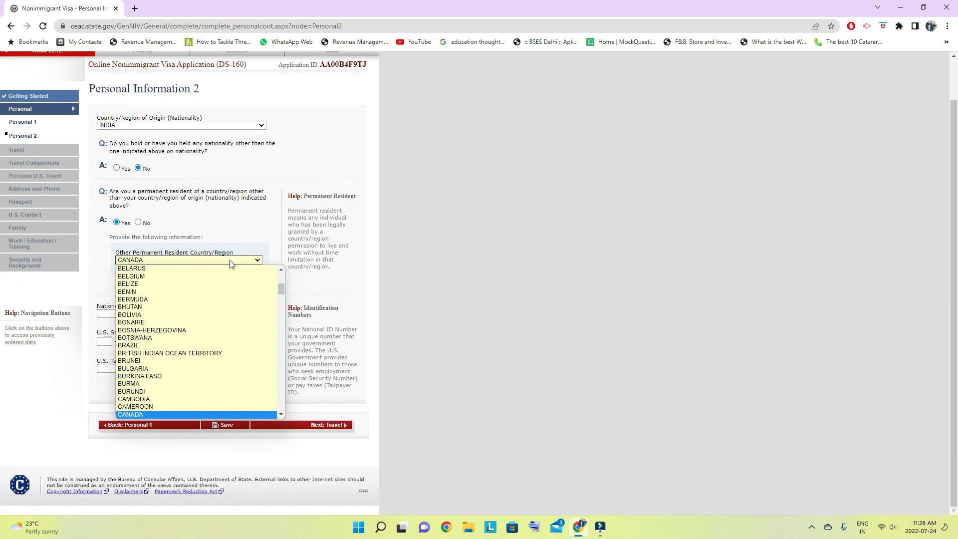
key("Return")
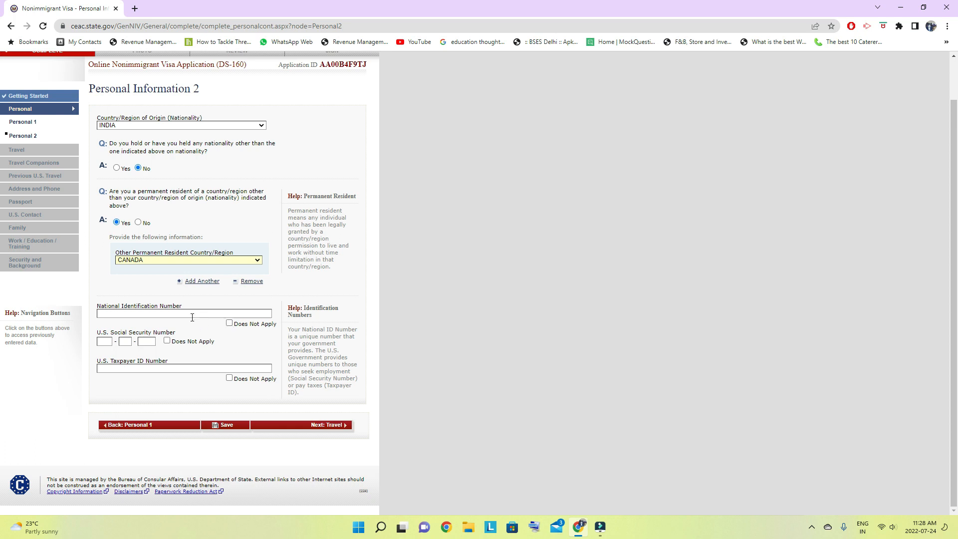
- Enter the national identification number, and mark the U.S. Social Security Number and U.S. Taxpayer ID Number as Does Not Apply
left_click(173, 314)
type("A12345678")
left_click(167, 341)
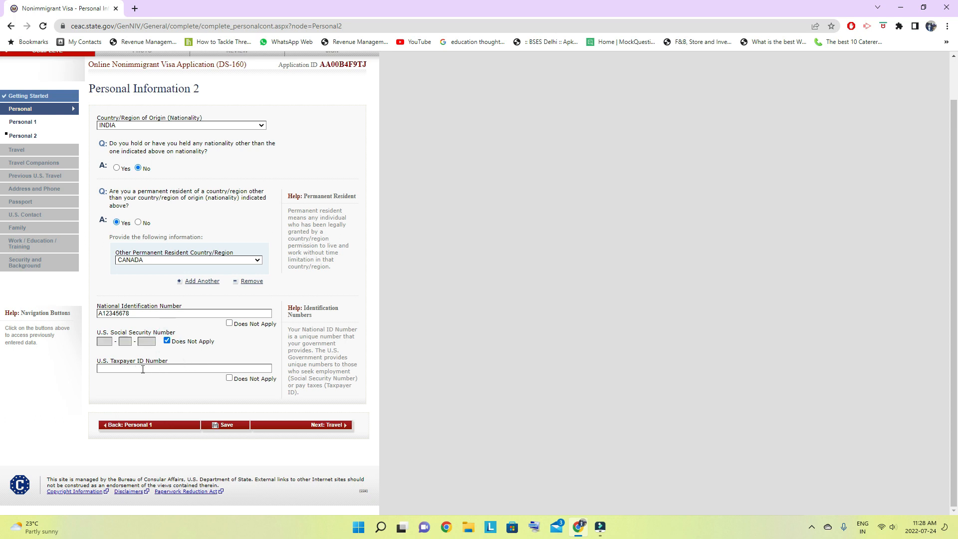
left_click(229, 377)
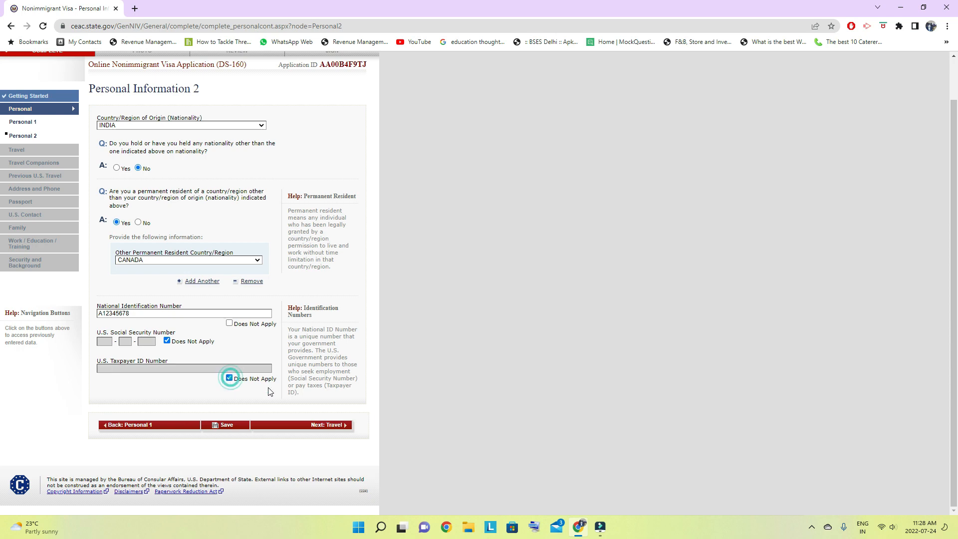
- Save the Personal Information 2 page, continue the application and proceed to the Travel section
left_click(226, 425)
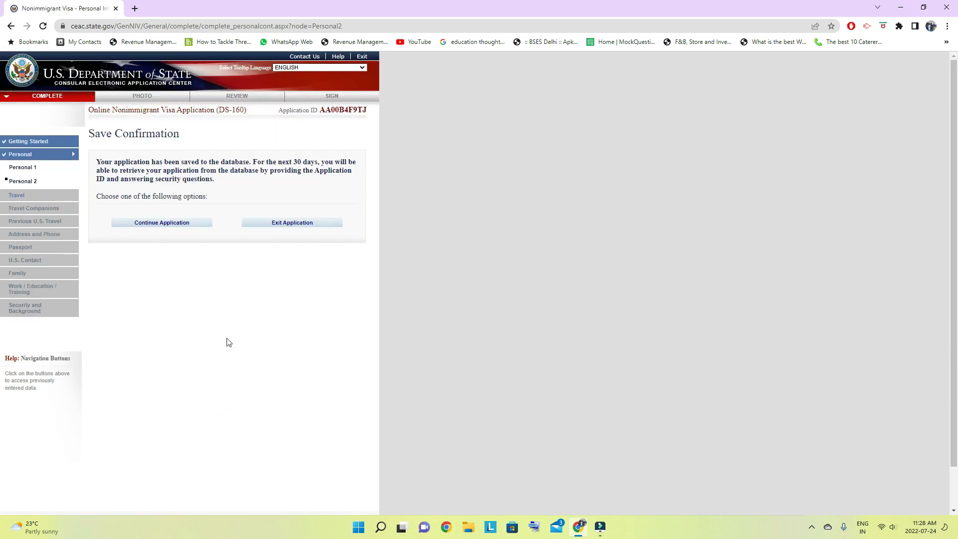
left_click(156, 222)
scroll(159, 230, "down", 1)
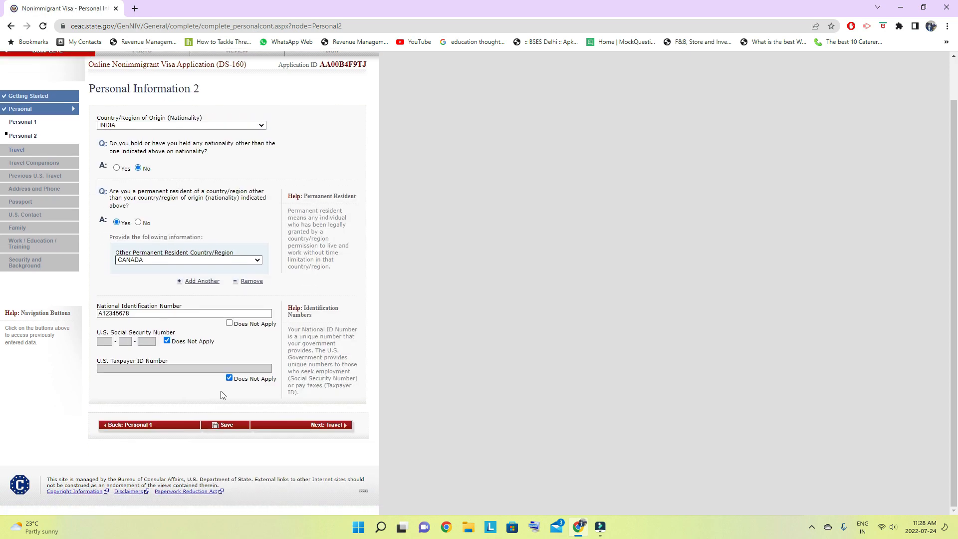
left_click(331, 426)
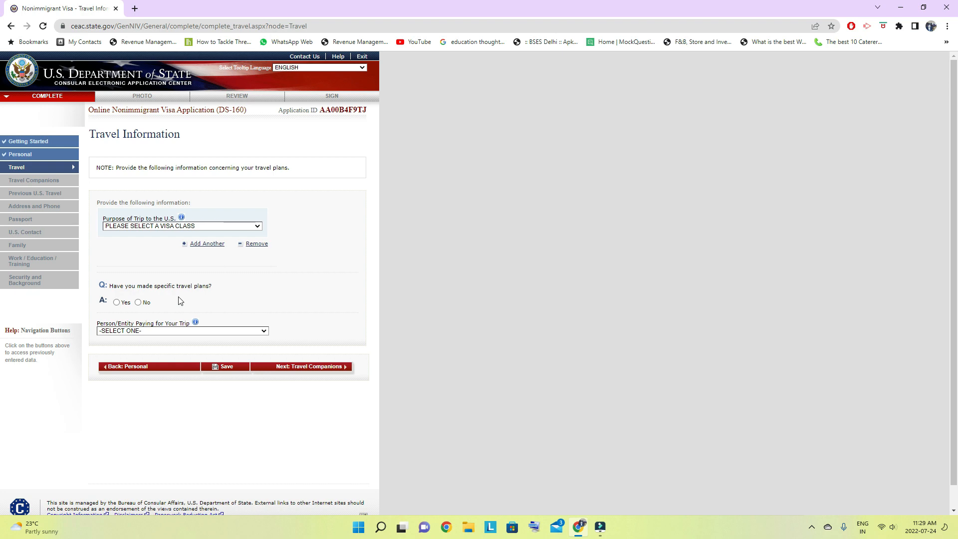
- Set the purpose of trip to TEMP. BUSINESS PLEASURE VISITOR (B) and specify TOURISM/MEDICAL TREATMENT (B2)
left_click(258, 231)
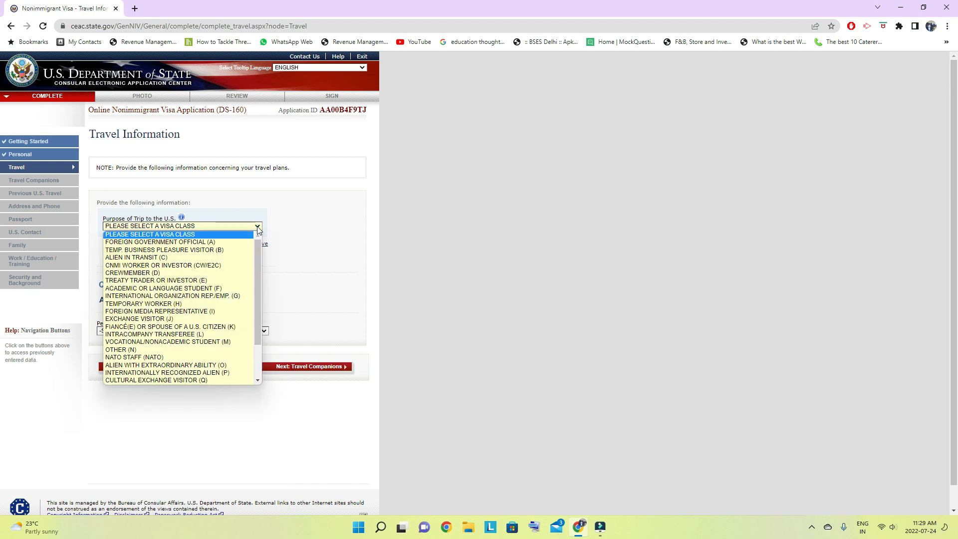
scroll(193, 301, "down", 2)
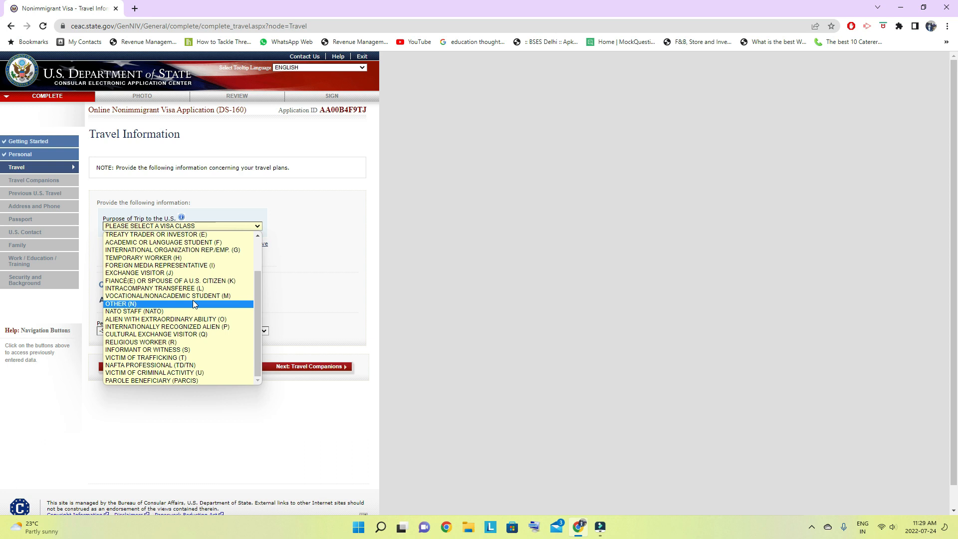
scroll(194, 303, "up", 2)
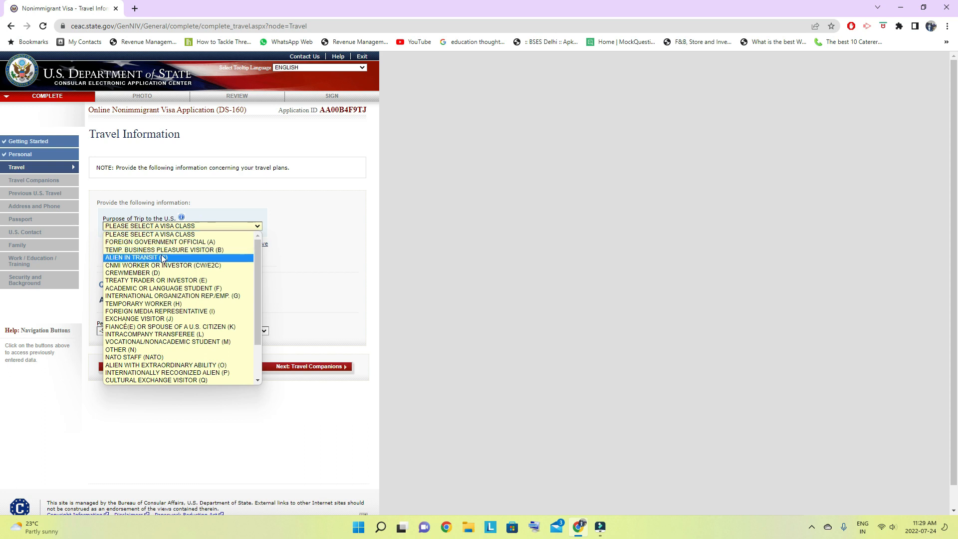
key("Up")
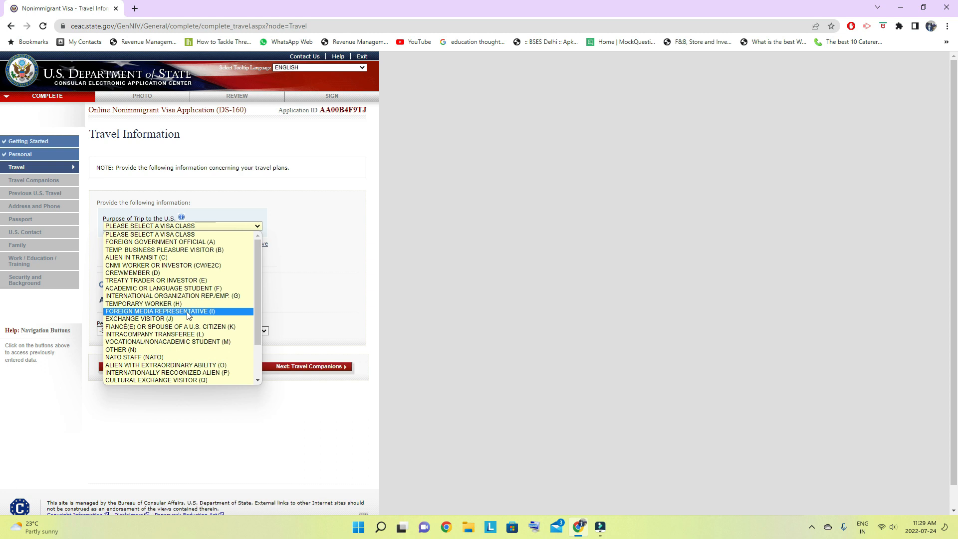
scroll(189, 316, "down", 2)
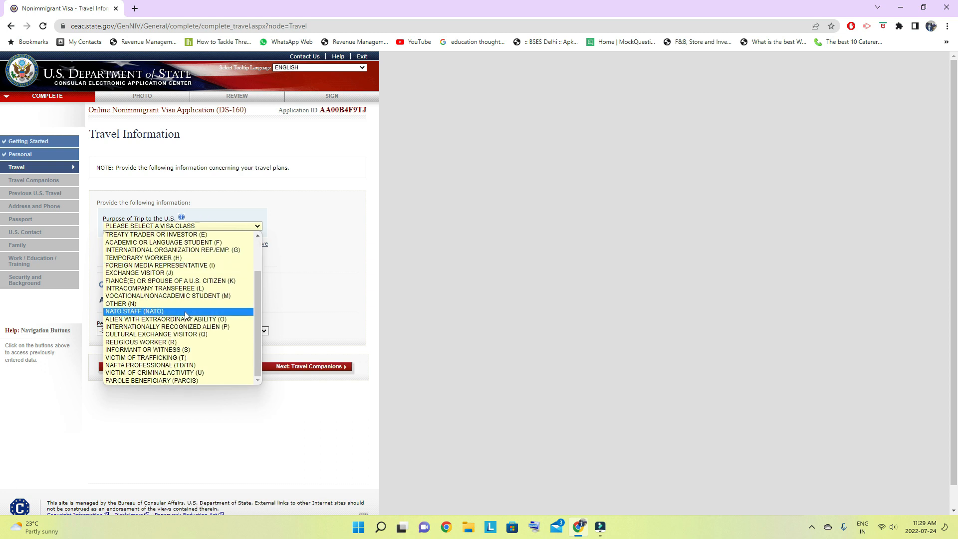
scroll(186, 315, "up", 2)
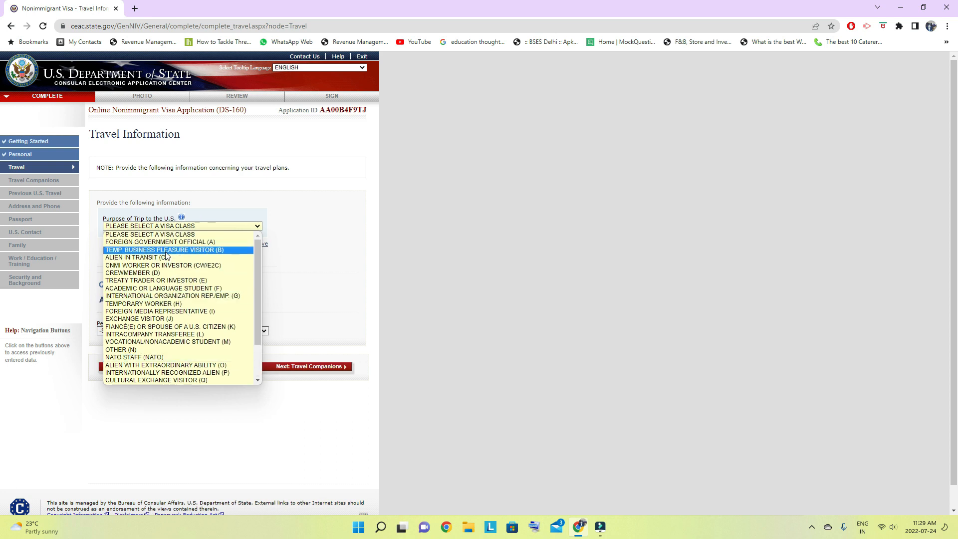
left_click(208, 250)
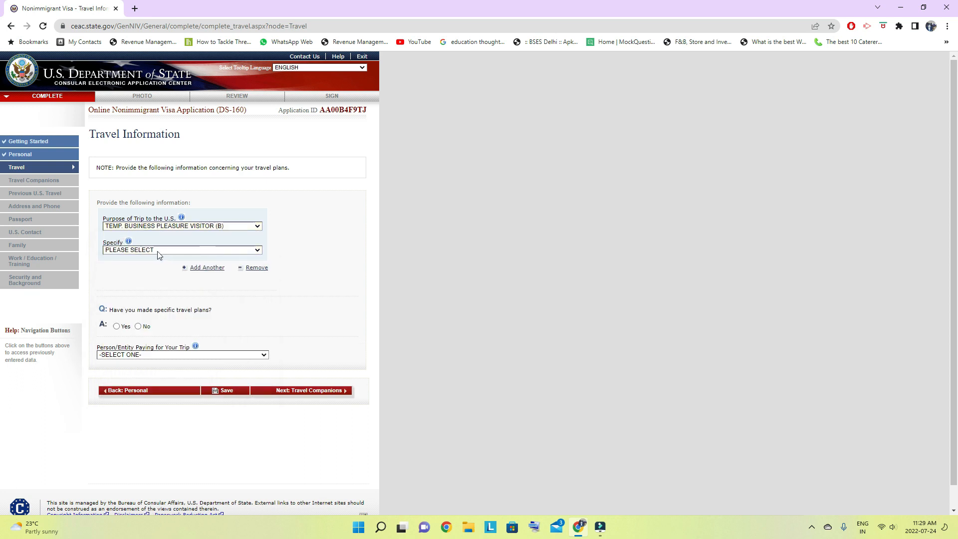
left_click(237, 252)
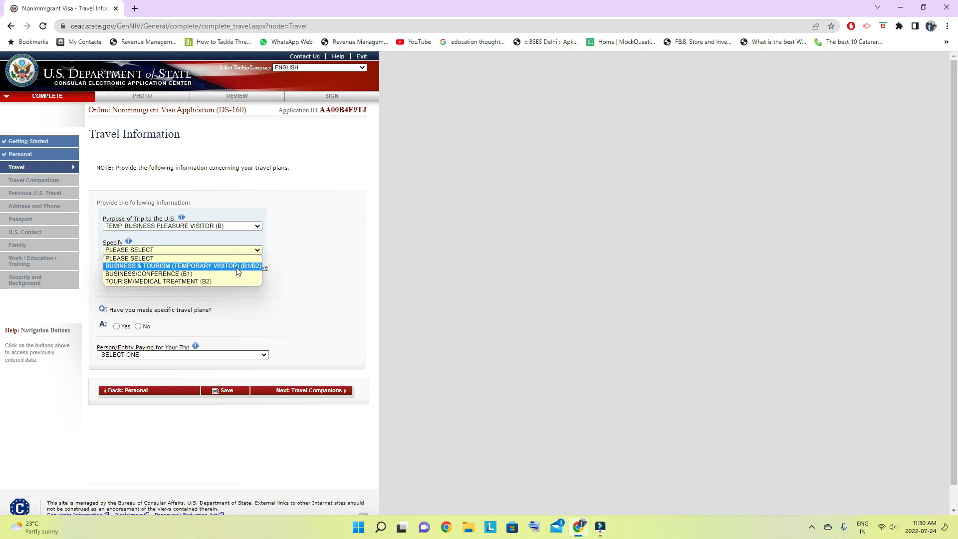
left_click(176, 282)
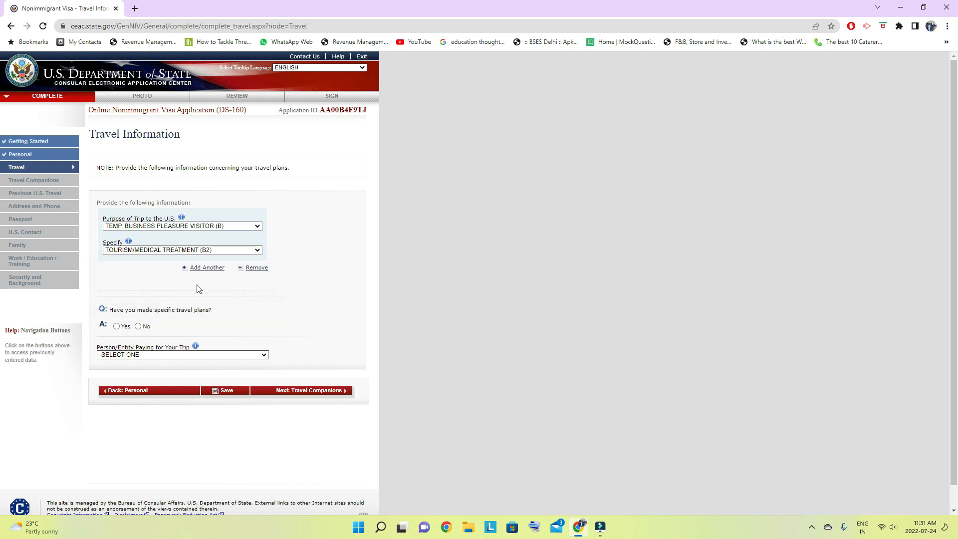
- Check the itinerary fields required for a Yes to specific travel plans, and set that answer to No
scroll(199, 289, "down", 1)
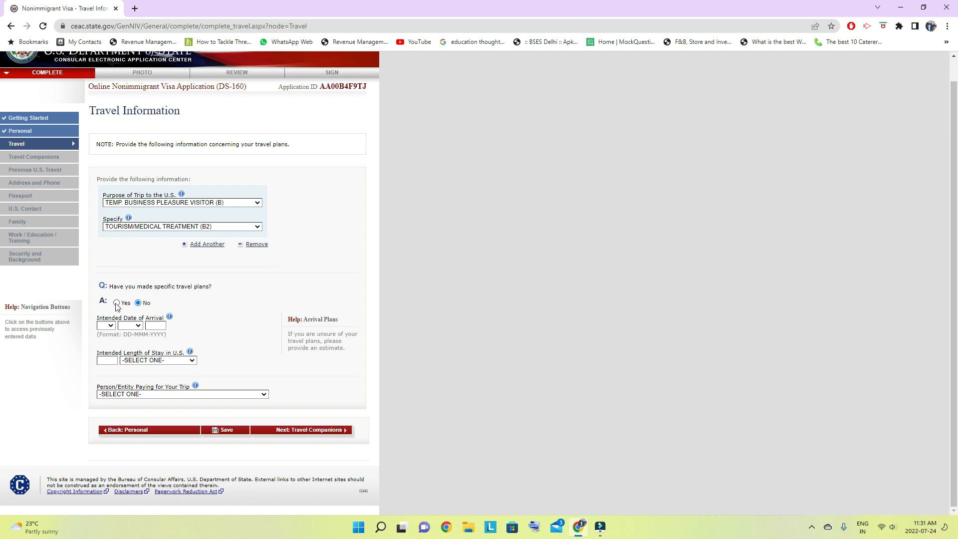
left_click(116, 304)
scroll(118, 299, "down", 1)
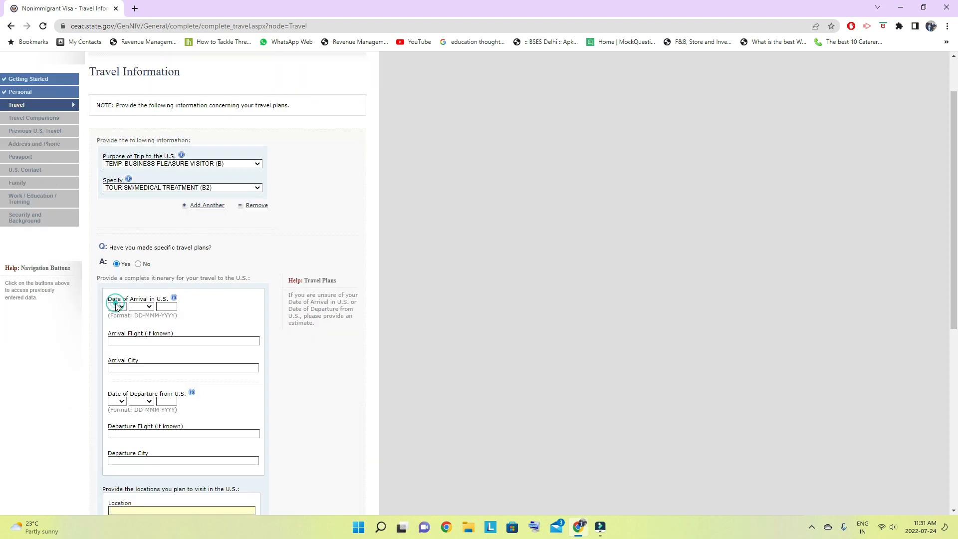
scroll(189, 351, "down", 2)
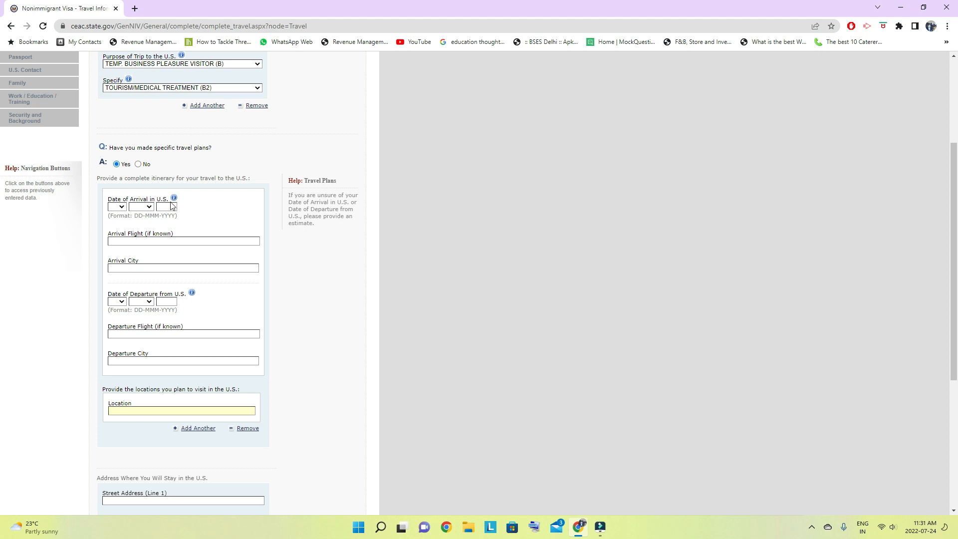
left_click(138, 165)
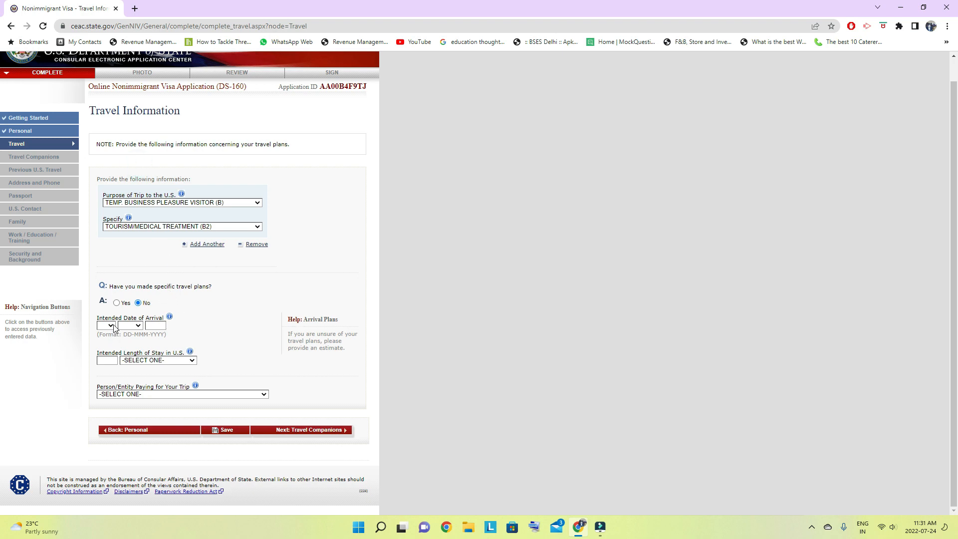
- Check the help for the intended date of arrival and set the date to 01 DEC 2022
left_click(170, 317)
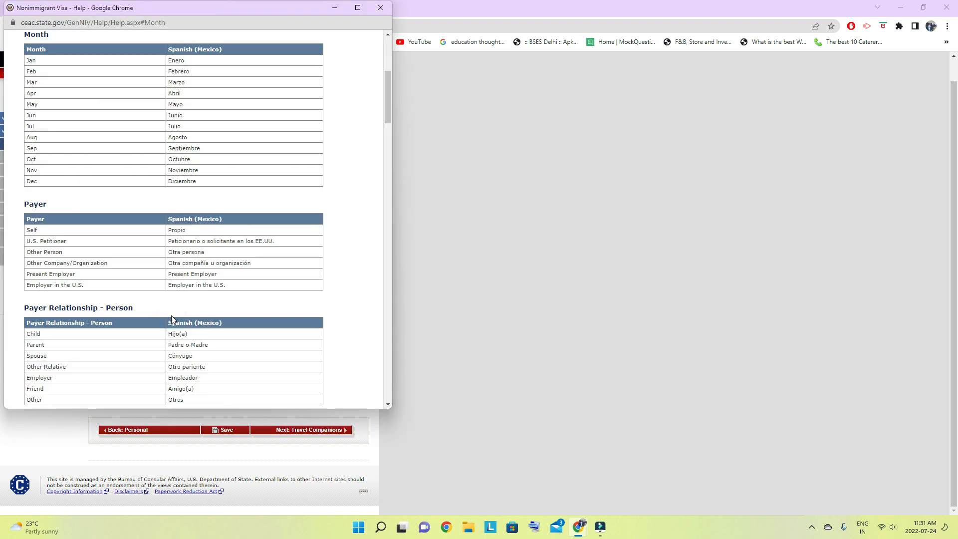
left_click(380, 8)
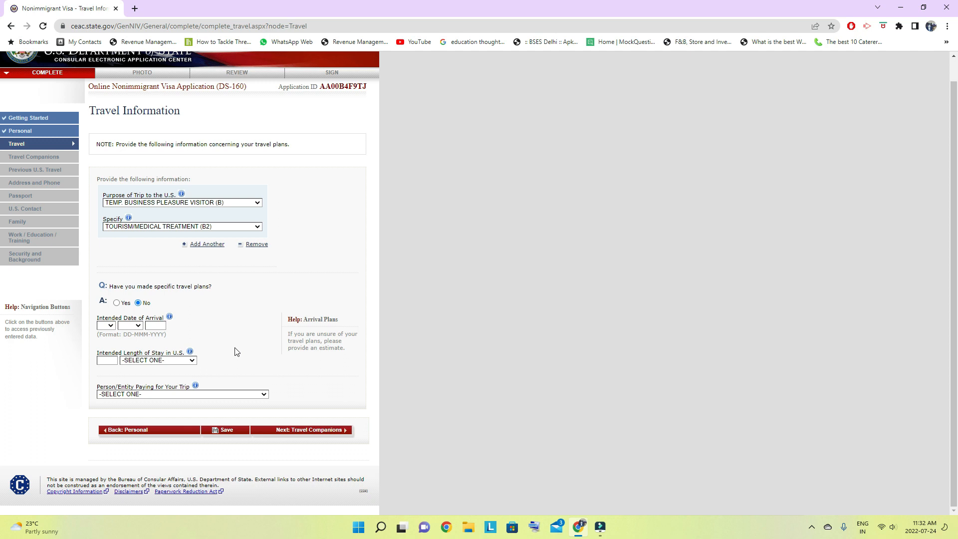
left_click(110, 326)
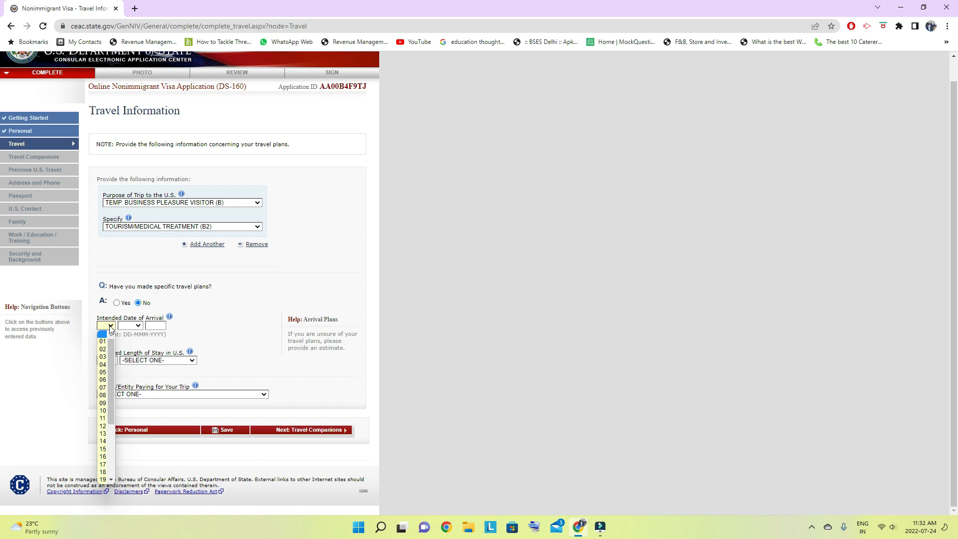
left_click(103, 341)
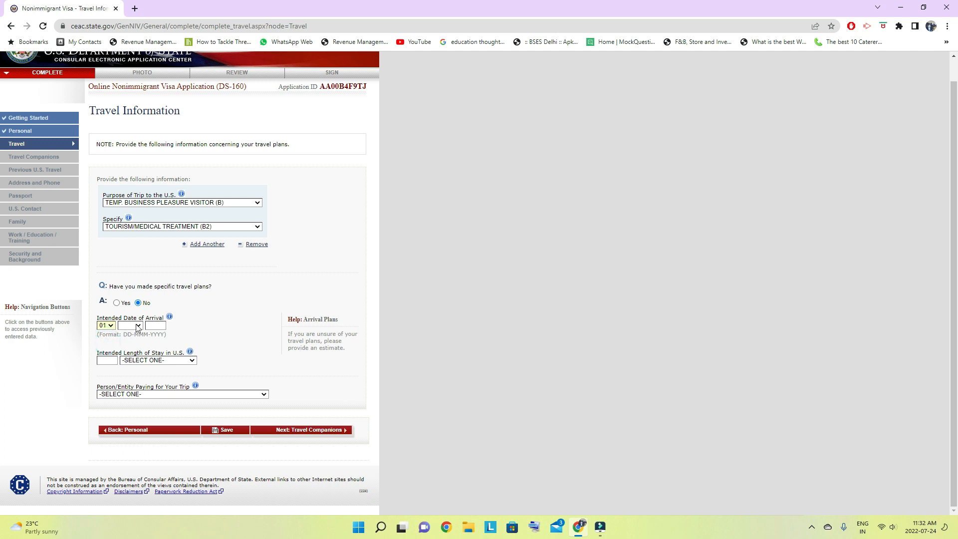
left_click(138, 327)
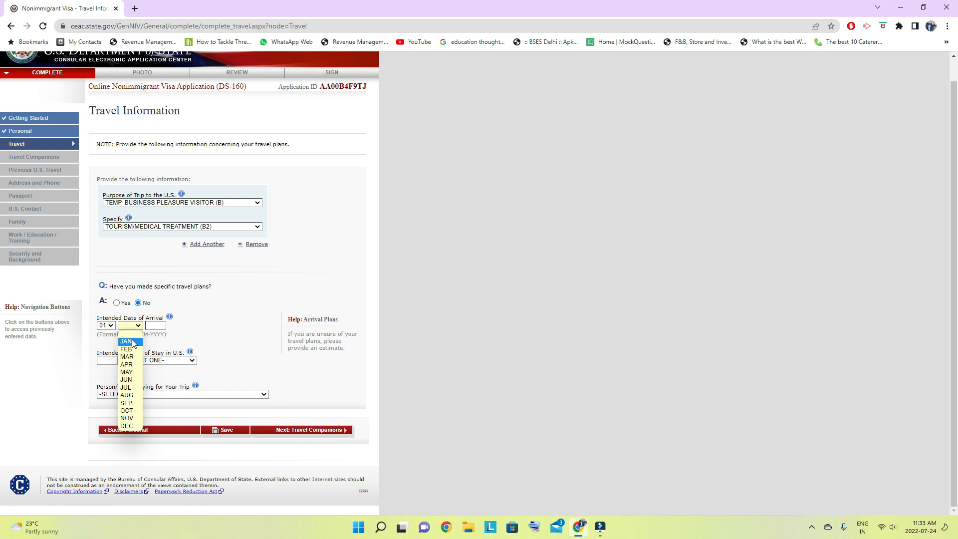
left_click(129, 427)
left_click(159, 327)
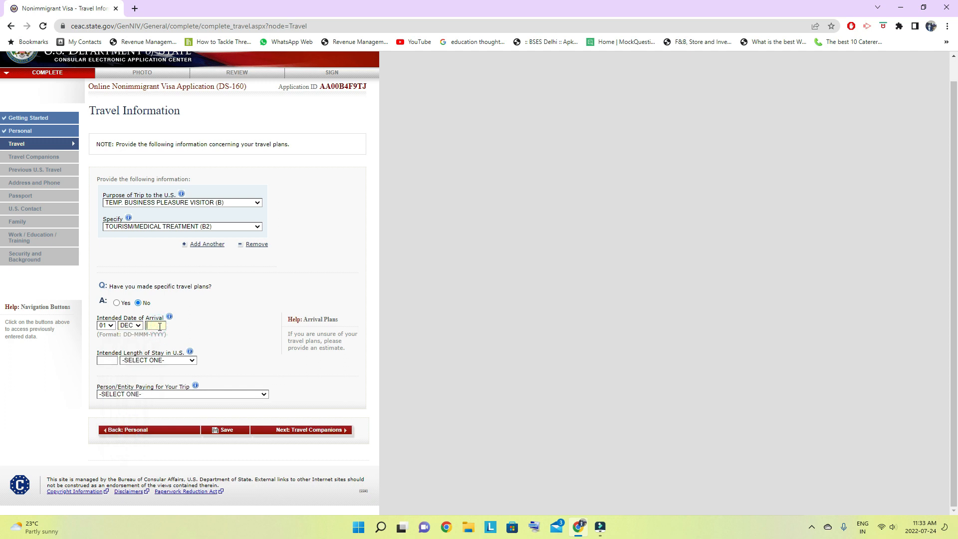
type("2022")
- Set the intended length of stay in the U.S. to 1 WEEK(S)
left_click(114, 361)
left_click(192, 361)
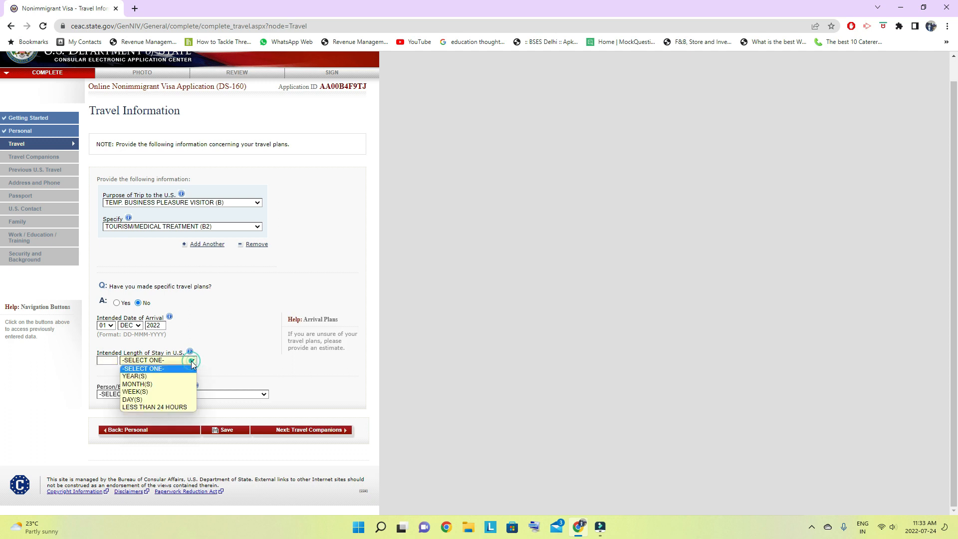
left_click(161, 396)
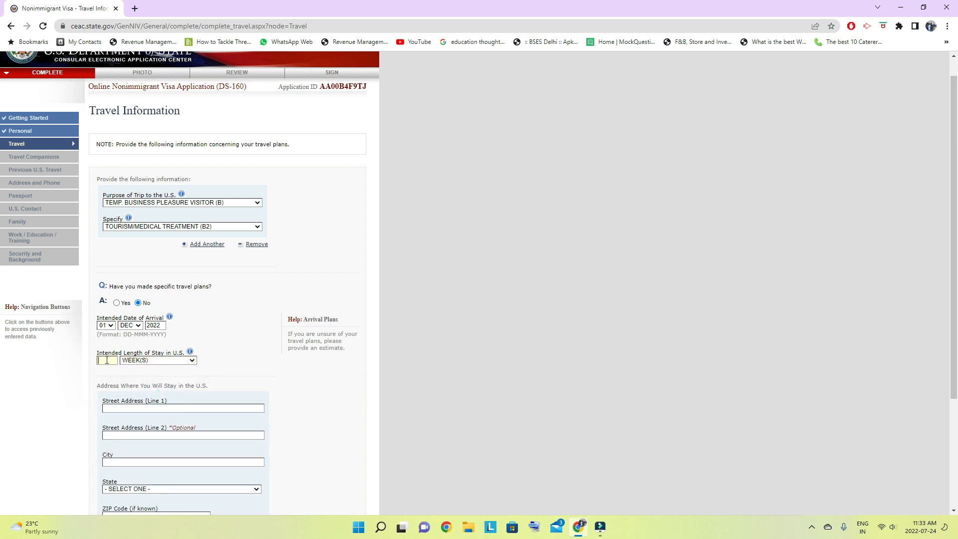
left_click(107, 360)
type("1")
- Fill in both street address lines for the U.S. stay and enter NEW YORK as the city
scroll(249, 380, "down", 3)
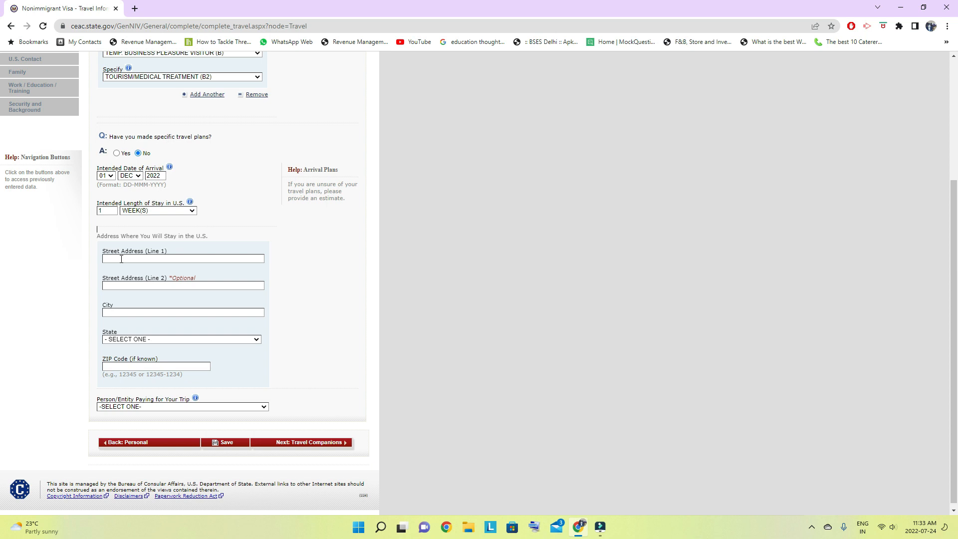
left_click(122, 258)
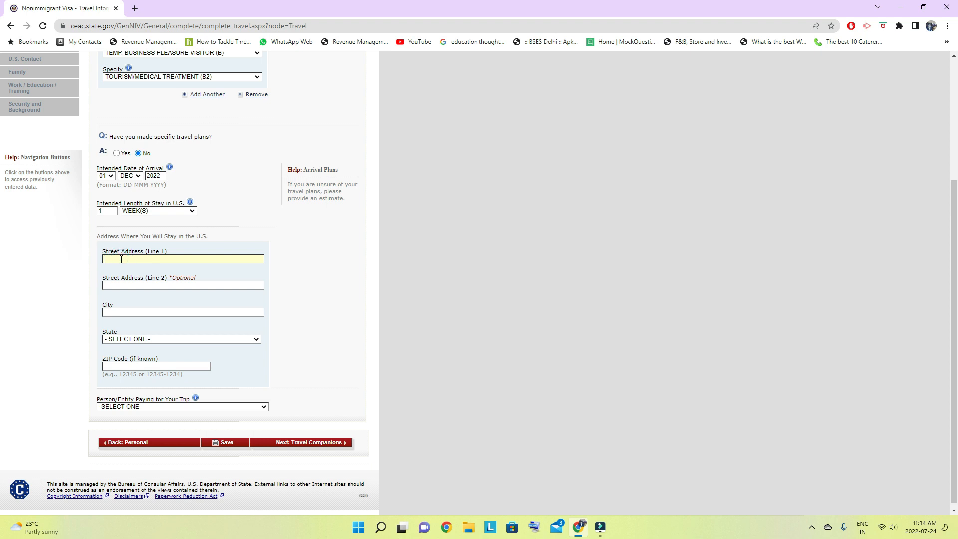
type("PARK HOTEL")
key("Tab")
left_click(143, 284)
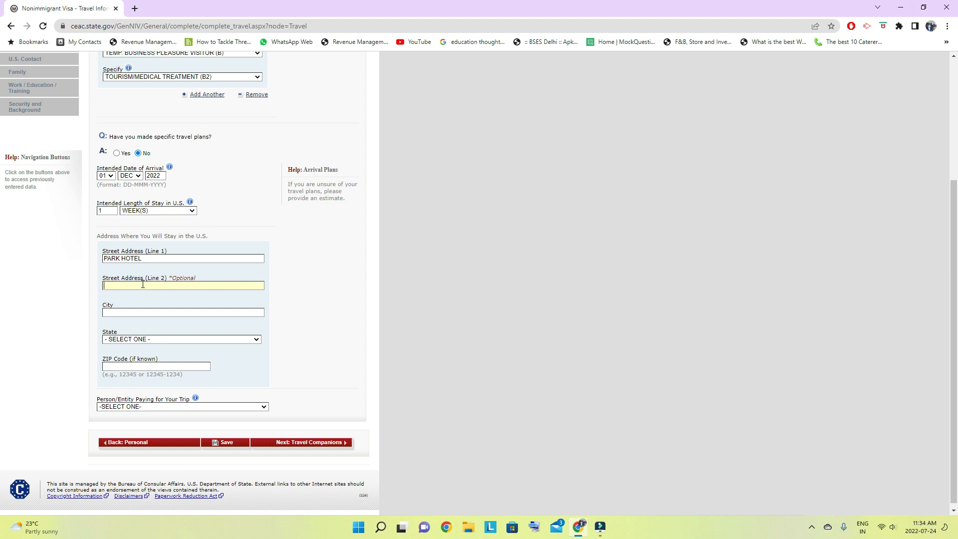
type("XZY")
left_click(143, 313)
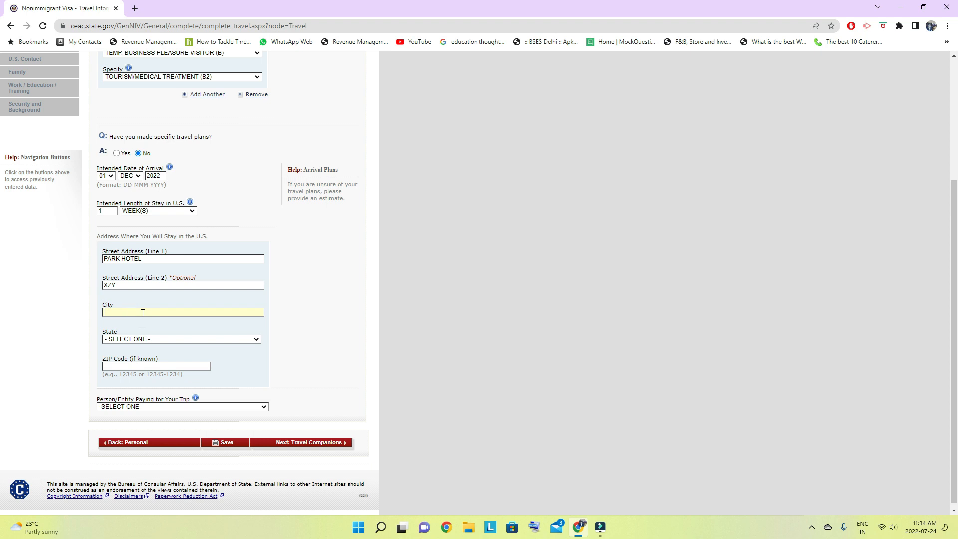
type("NEW YORK")
- Choose NEW YORK as the state of the stay address and SELF as the person paying for the trip
left_click(170, 341)
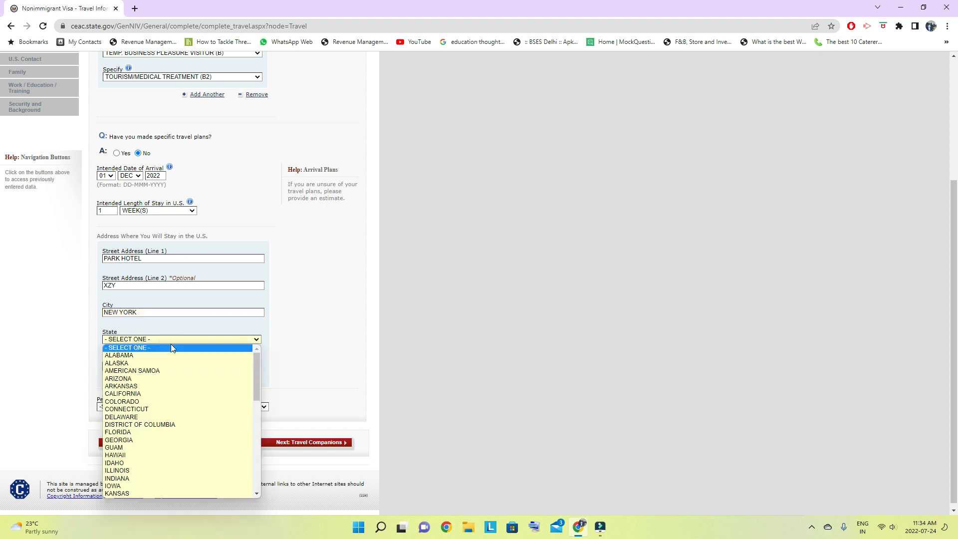
key("n")
key("n")
key("n")
key("n")
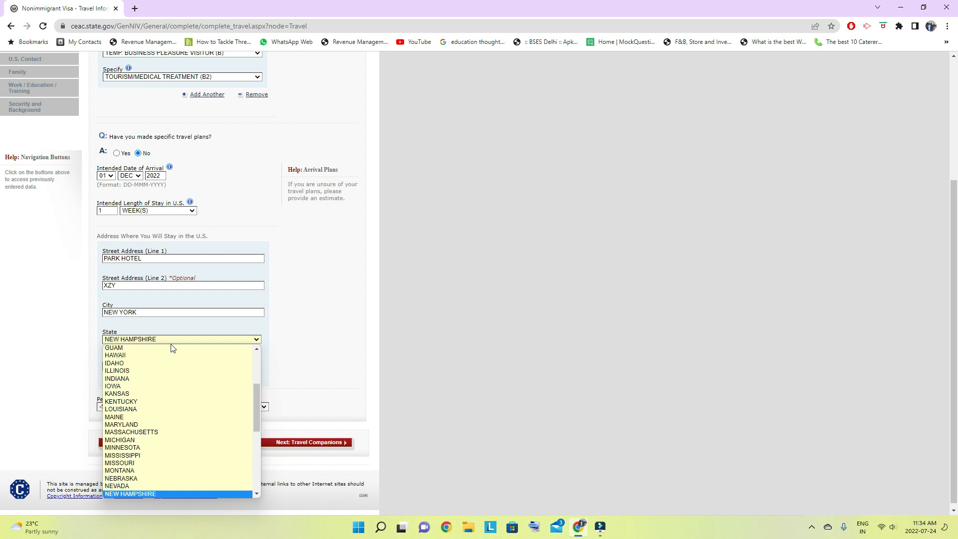
key("n")
key("n")
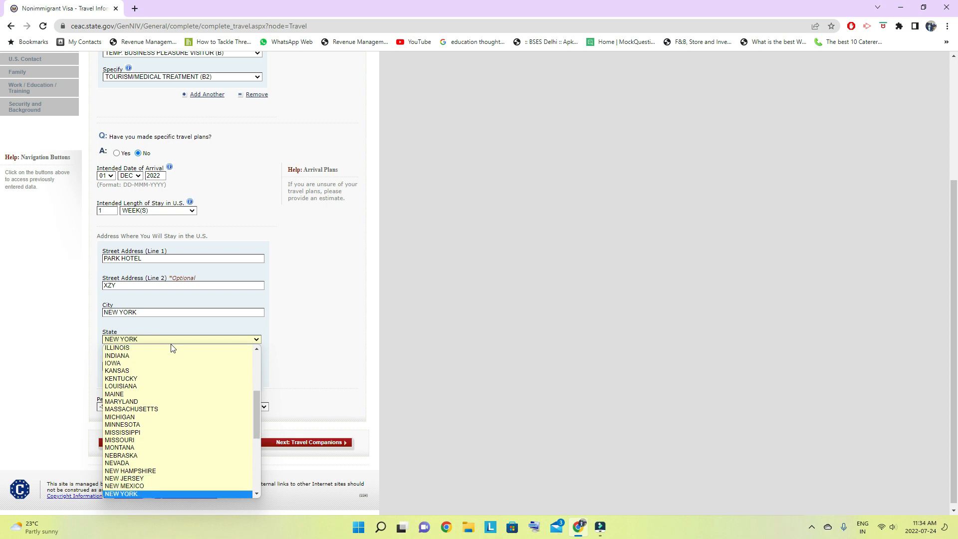
key("Return")
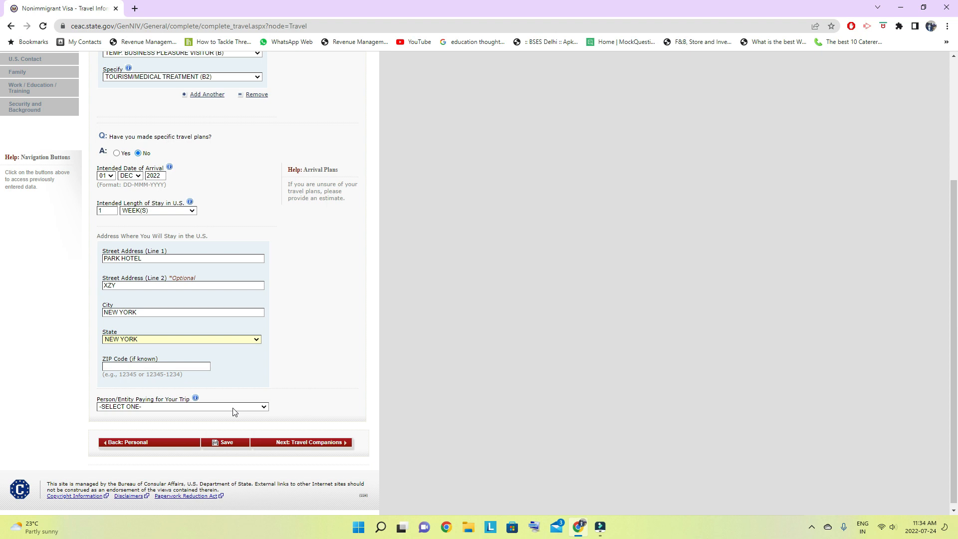
left_click(263, 407)
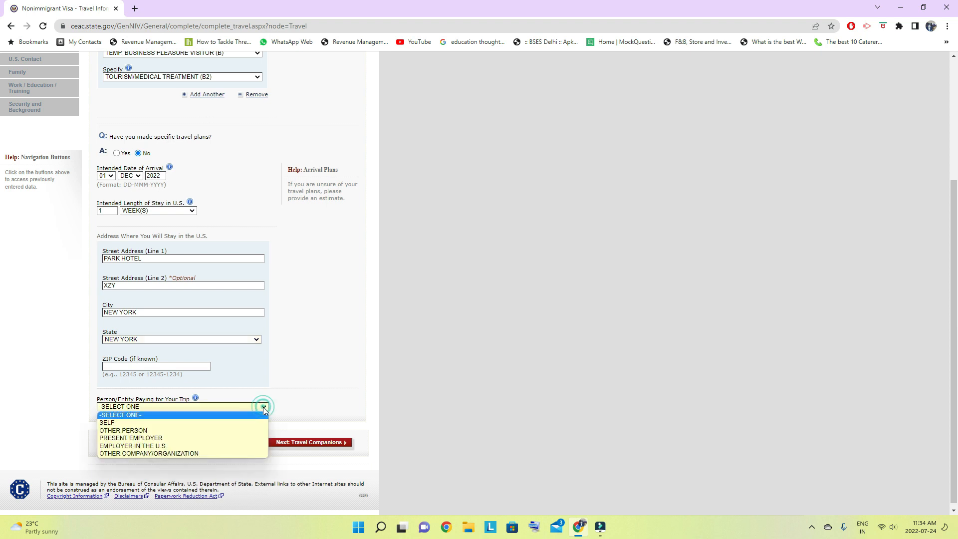
left_click(137, 424)
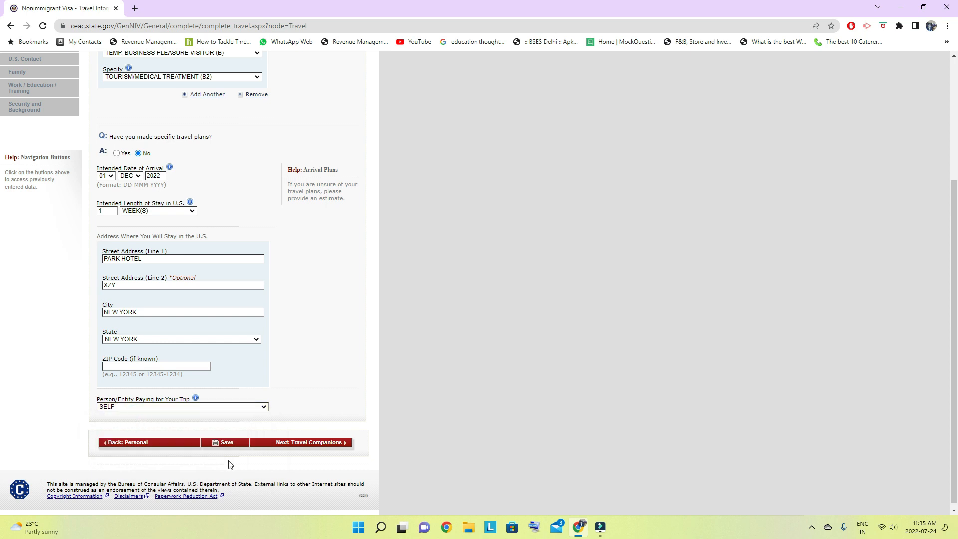
- Save the Travel Information page, continue the application and proceed to the Travel Companions section
left_click(228, 443)
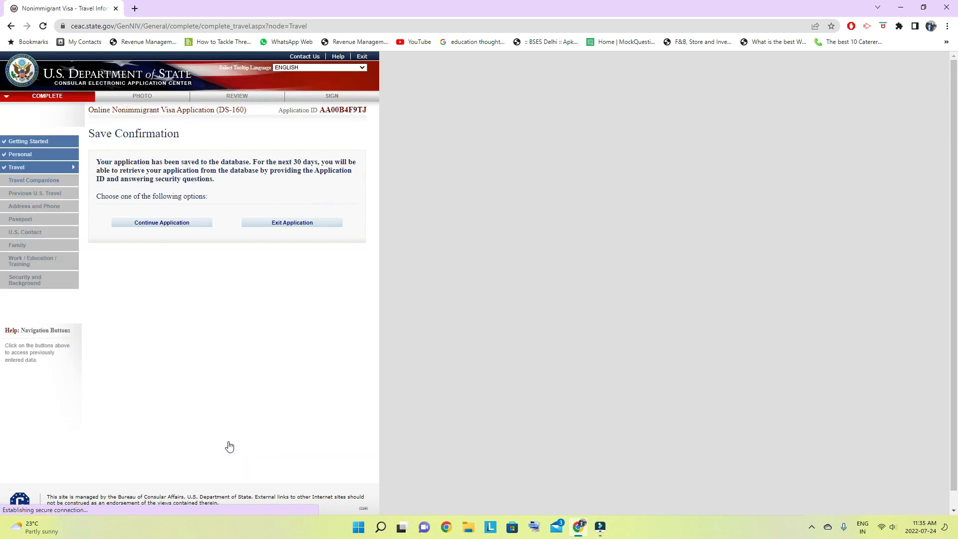
left_click(160, 222)
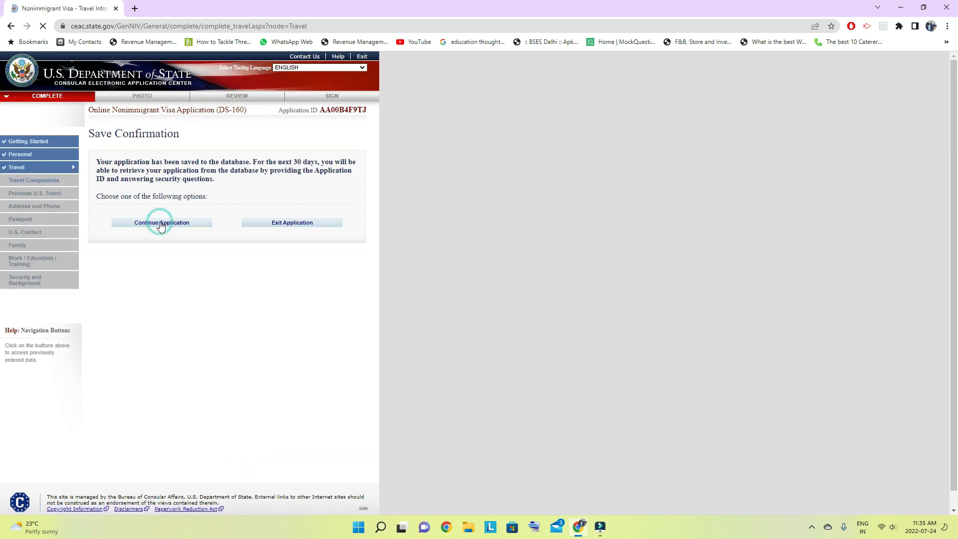
scroll(241, 313, "down", 4)
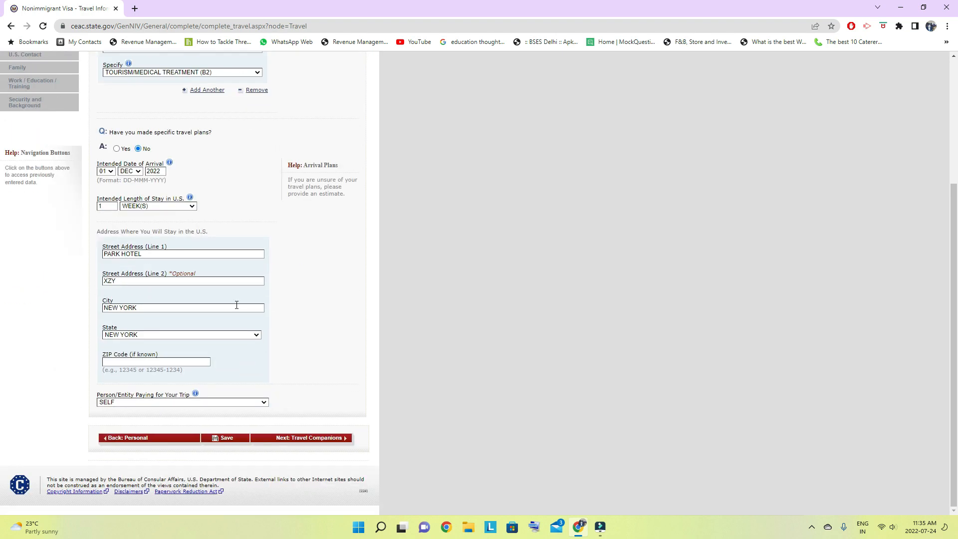
left_click(322, 440)
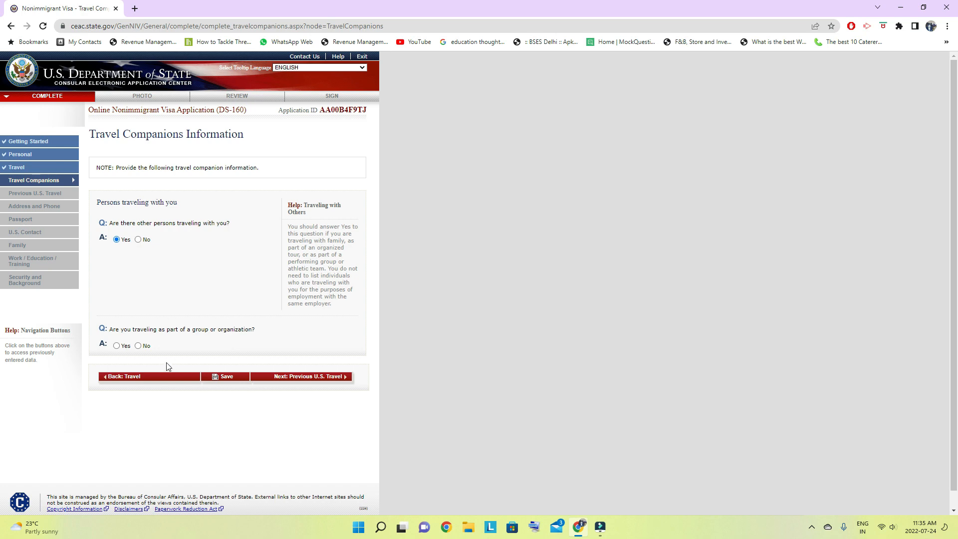
- Answer Yes to other persons traveling along and No to traveling as part of a group or organization
left_click(138, 346)
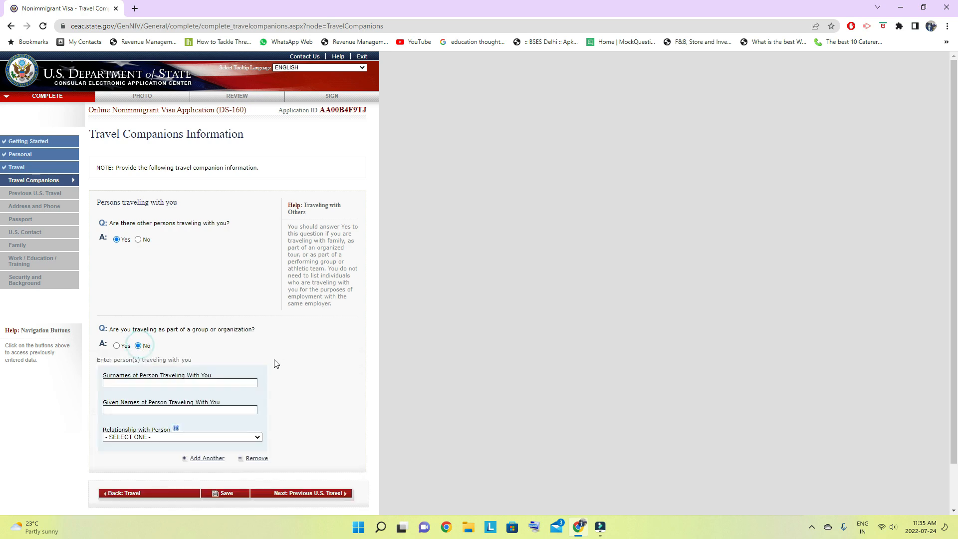
scroll(277, 363, "down", 1)
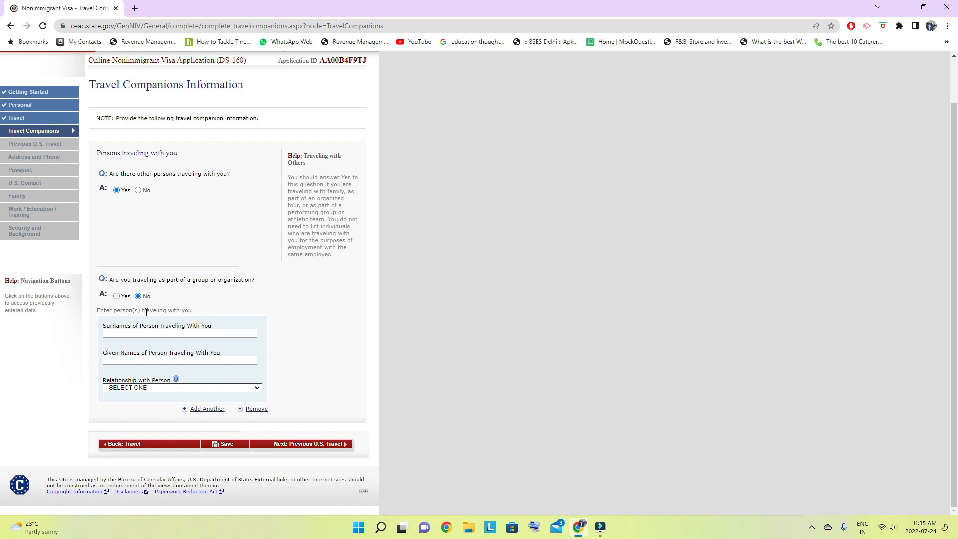
- Enter the travel companion's surname and given name in the persons traveling with you section
left_click(132, 334)
left_click(132, 334)
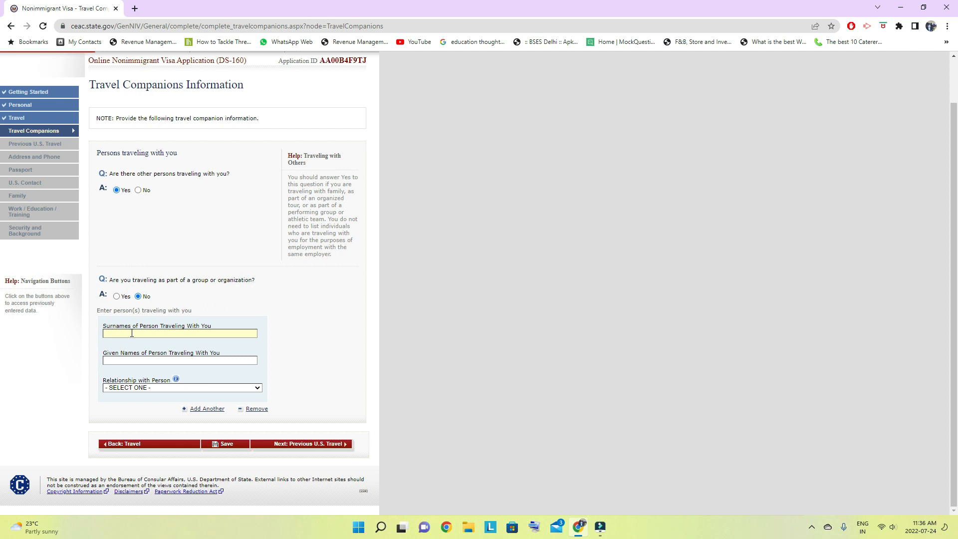
type("SHARMA")
left_click(130, 360)
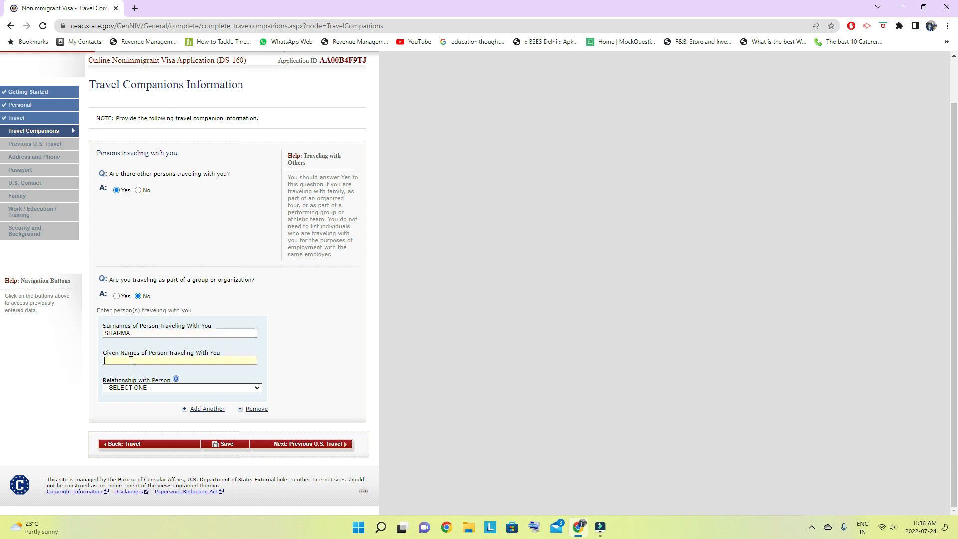
type("SHARMA")
- Set the companion's relationship to SPOUSE
left_click(167, 388)
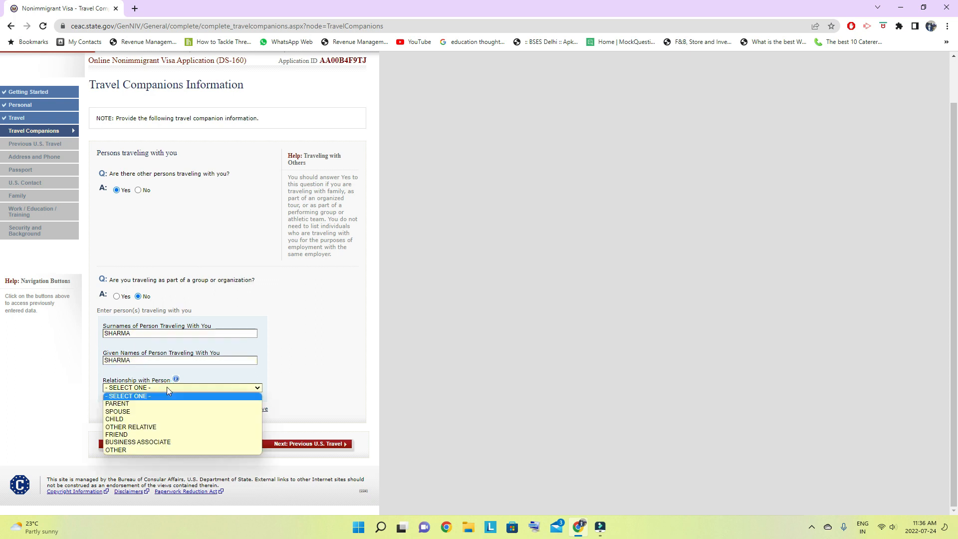
left_click(167, 387)
left_click(167, 387)
left_click(155, 411)
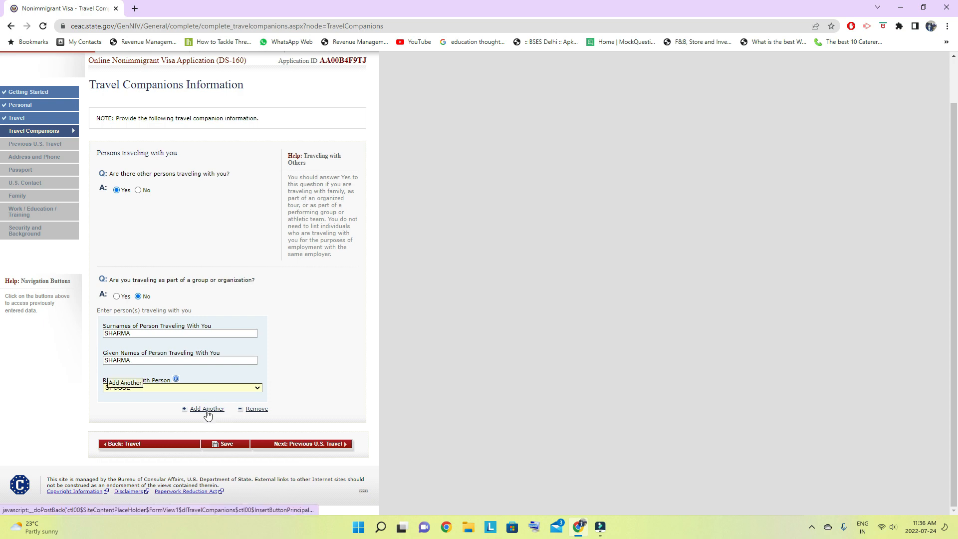
- Save the Travel Companions page, continue the application and proceed to the Previous U.S. Travel section
left_click(231, 447)
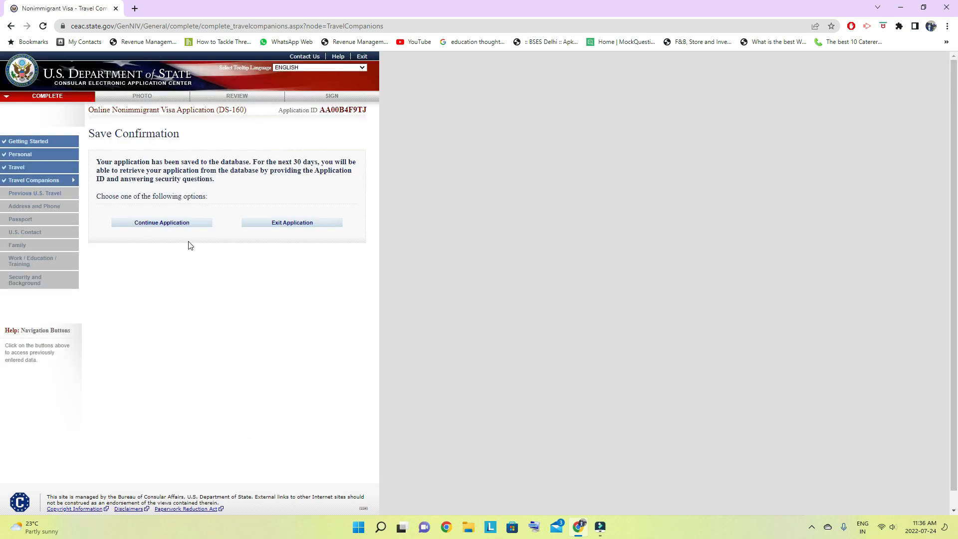
left_click(156, 227)
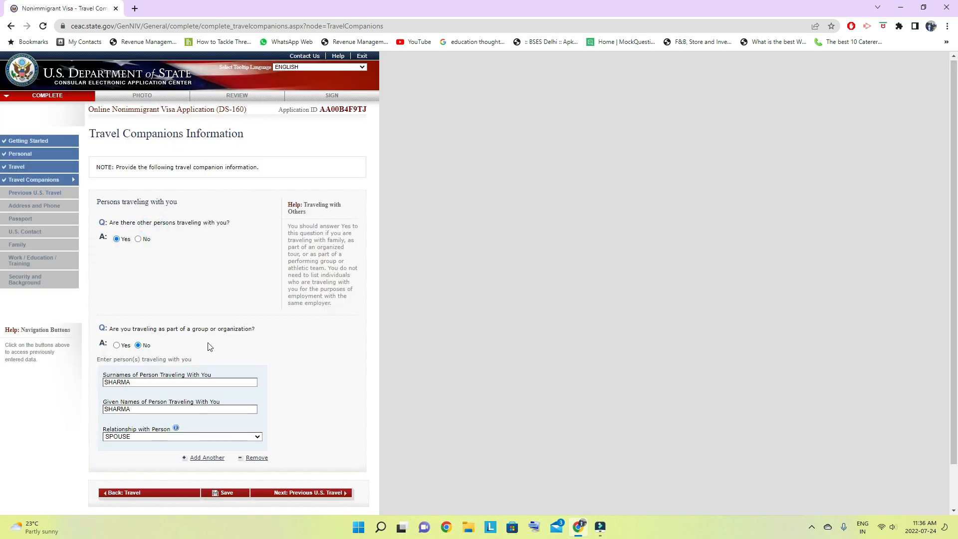
scroll(323, 487, "down", 1)
left_click(315, 446)
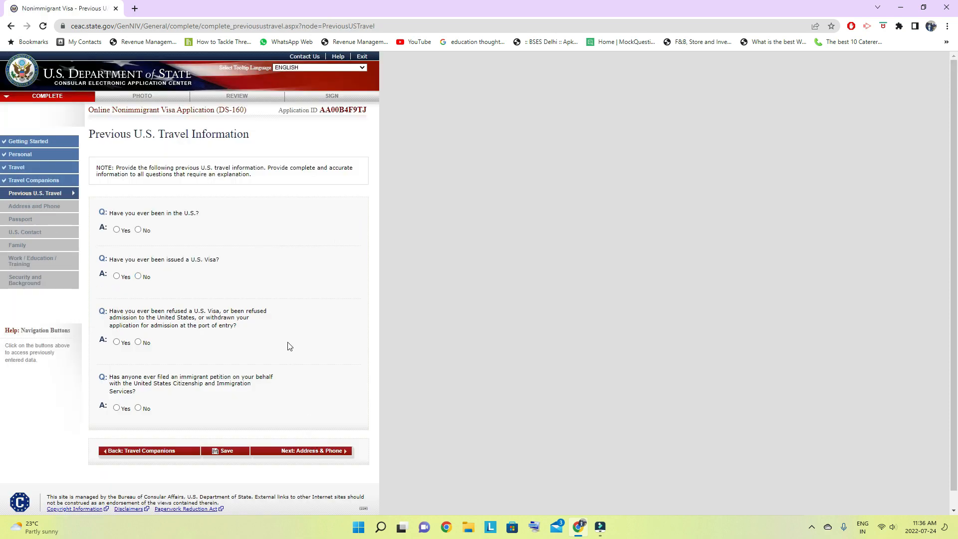
- Answer No to ever having been in the U.S. and No to having been issued a U.S. visa
left_click(138, 230)
left_click(138, 277)
scroll(225, 292, "down", 1)
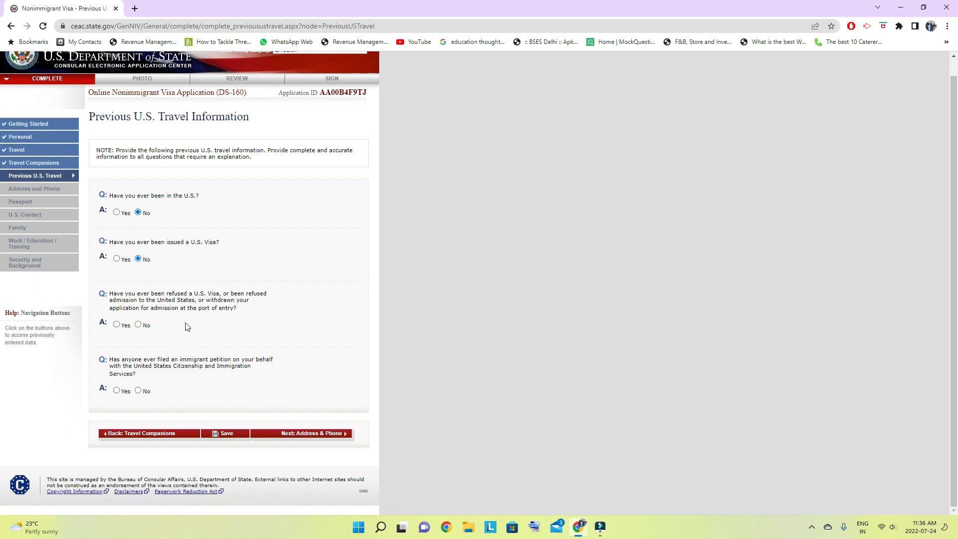
left_click(116, 258)
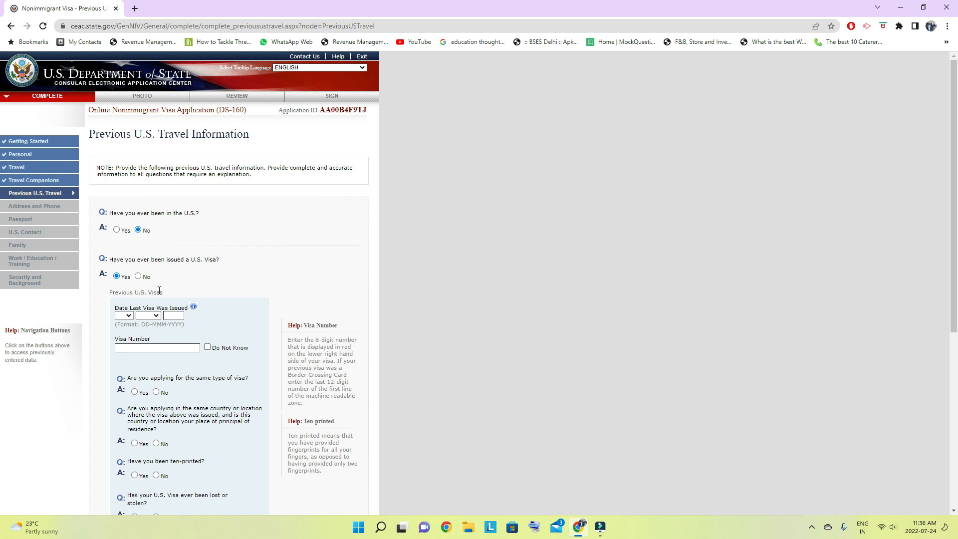
left_click(139, 276)
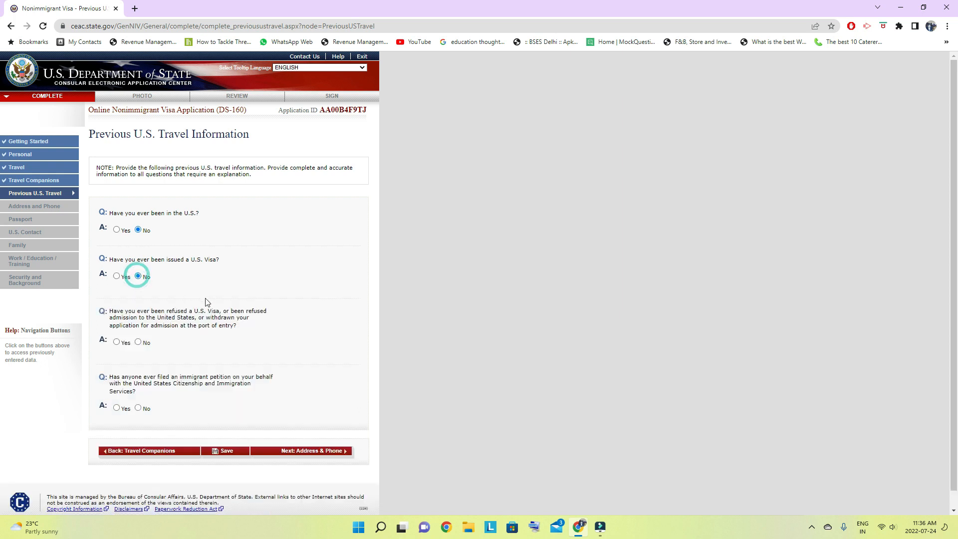
- Answer No to a U.S. visa or admission refusal and No to an immigrant petition filed on the applicant's behalf
scroll(205, 294, "down", 1)
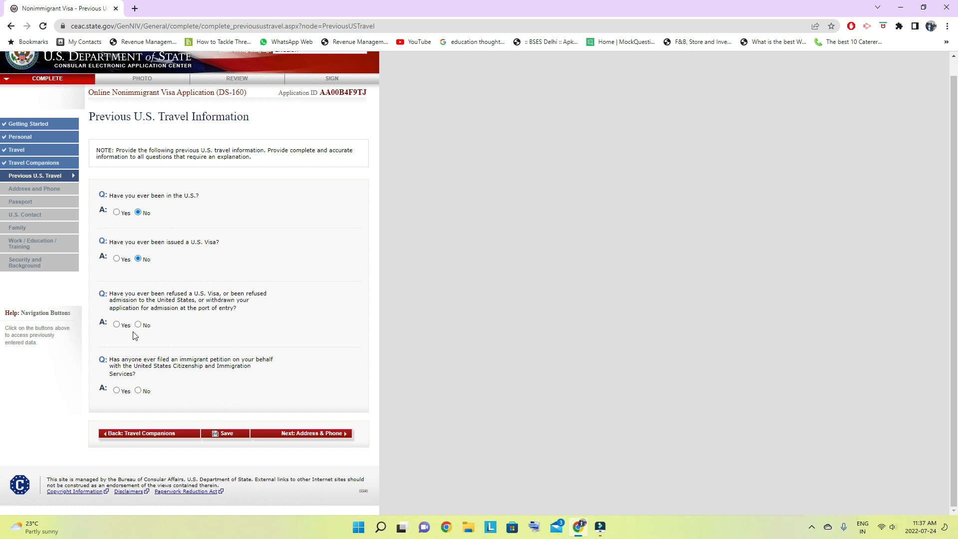
left_click(116, 324)
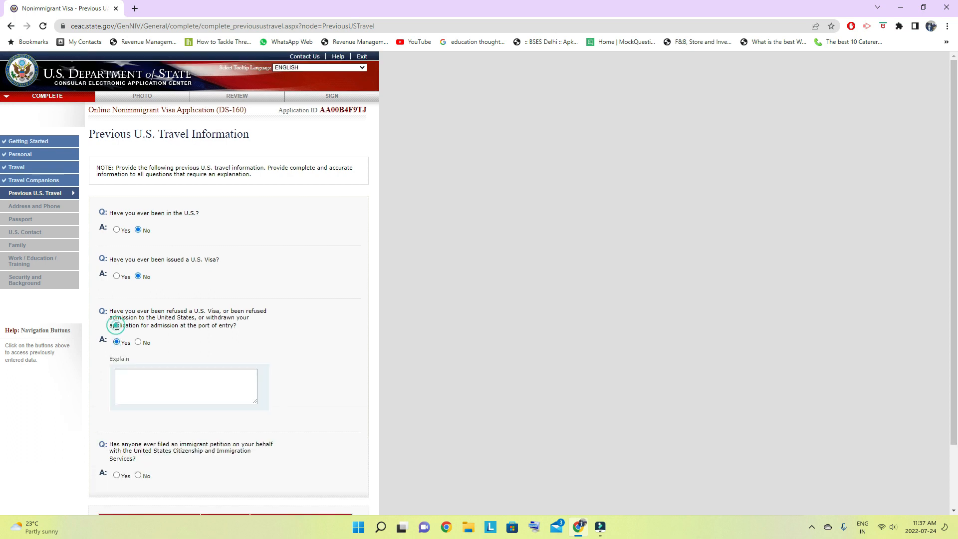
left_click(139, 343)
scroll(235, 349, "down", 1)
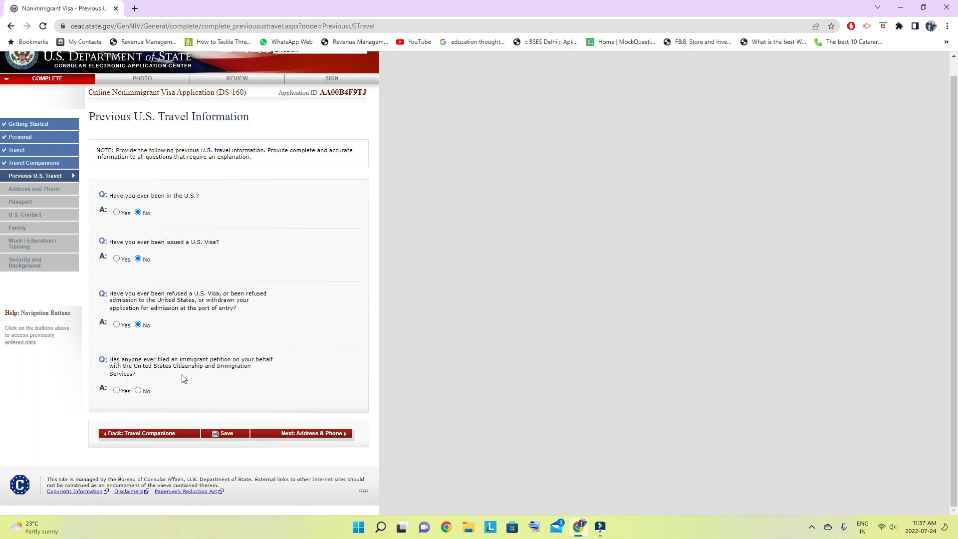
left_click(139, 390)
- Save the Previous U.S. Travel page, continue the application and proceed to the Address and Phone section
scroll(142, 392, "up", 1)
left_click(227, 451)
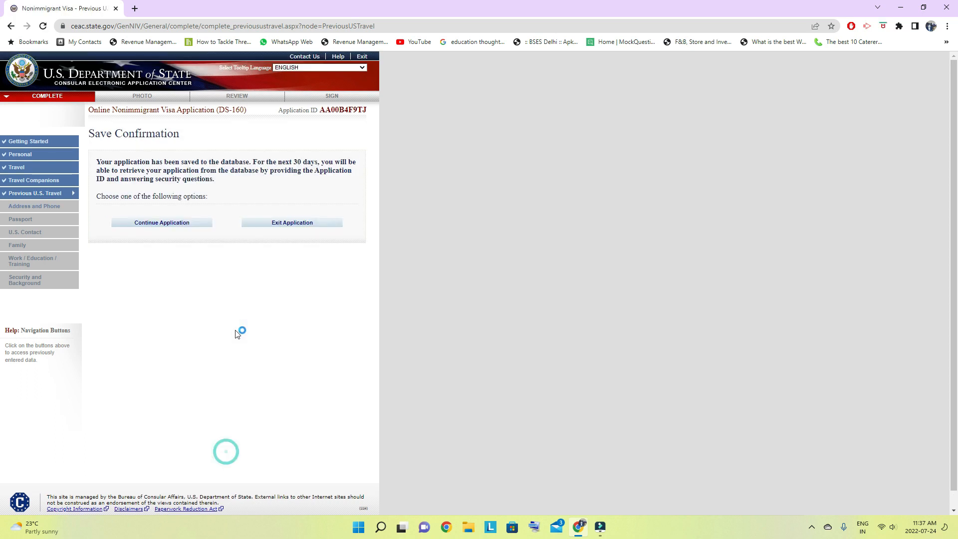
left_click(162, 224)
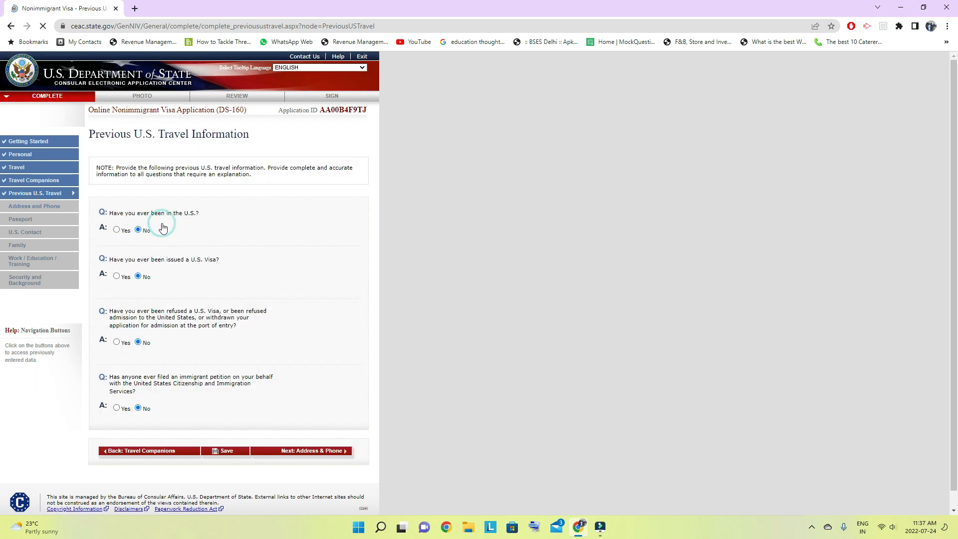
scroll(280, 370, "down", 1)
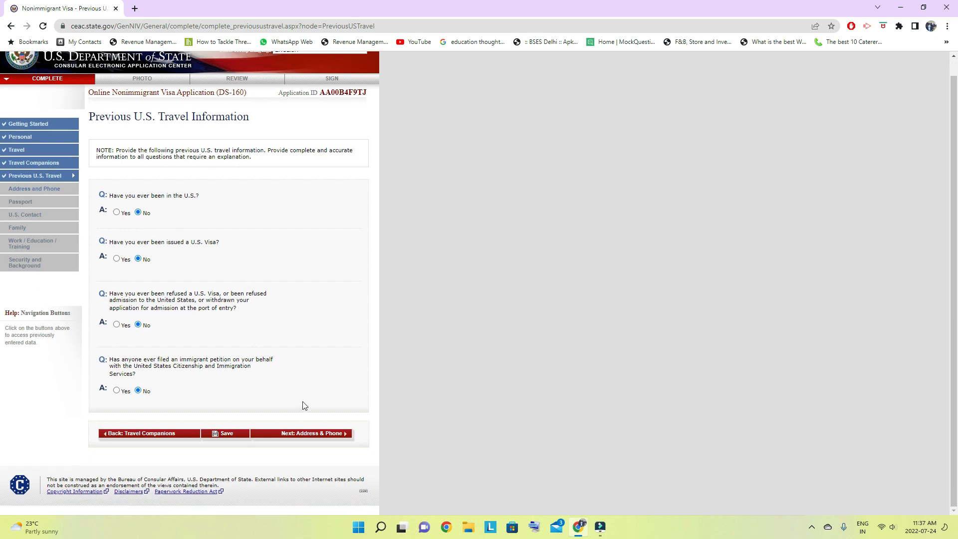
left_click(321, 433)
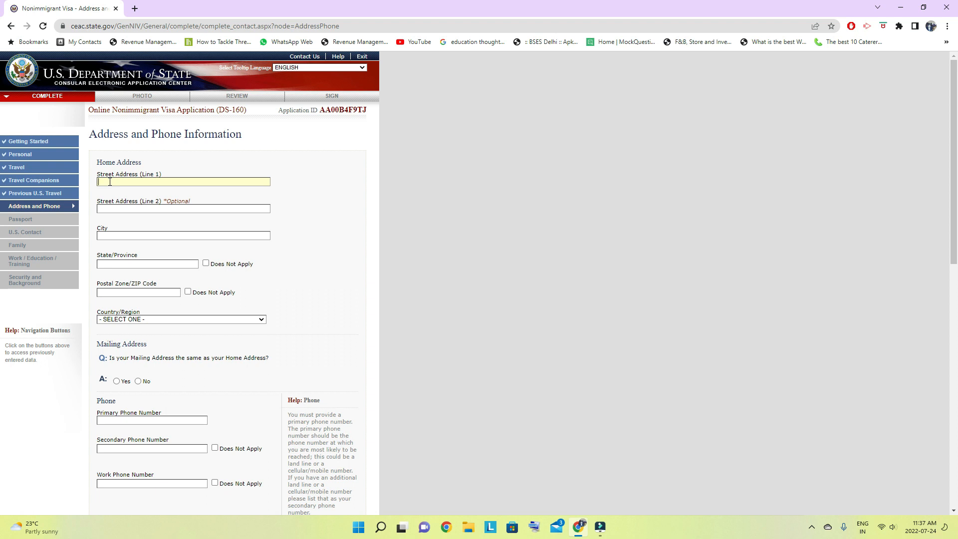
- Fill in both street address lines and the city of the applicant's home address
left_click(118, 208)
left_click(109, 235)
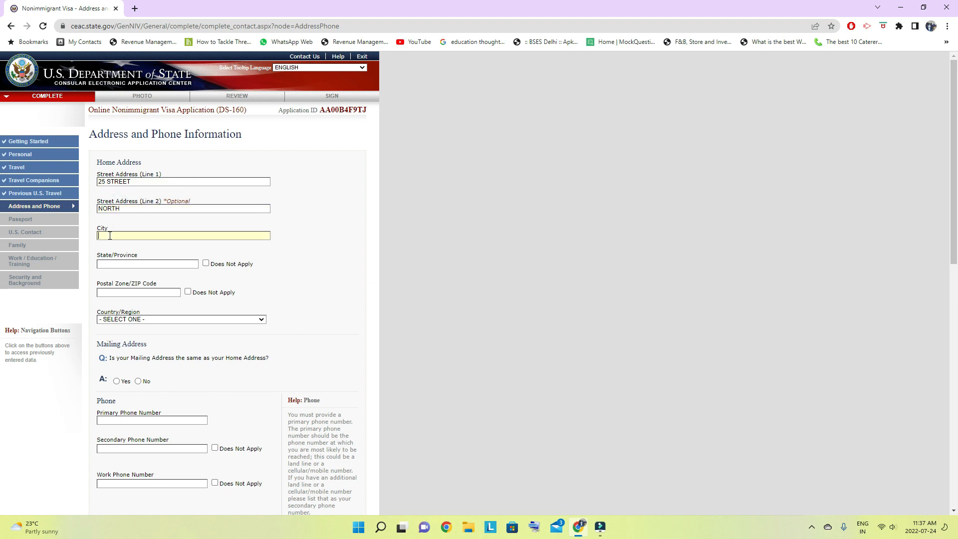
- Mark the home address's state and postal code as Does Not Apply and choose CANADA as the country
left_click(155, 268)
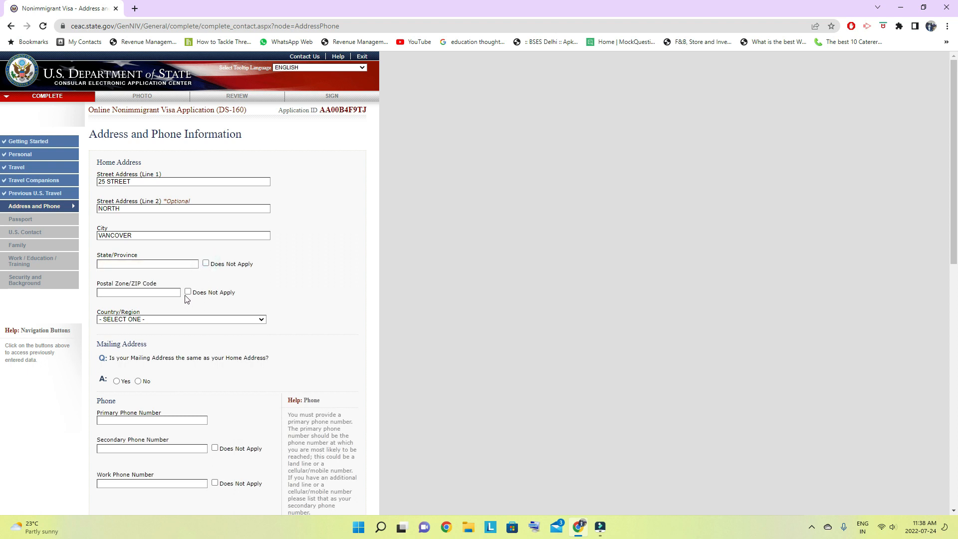
left_click(206, 264)
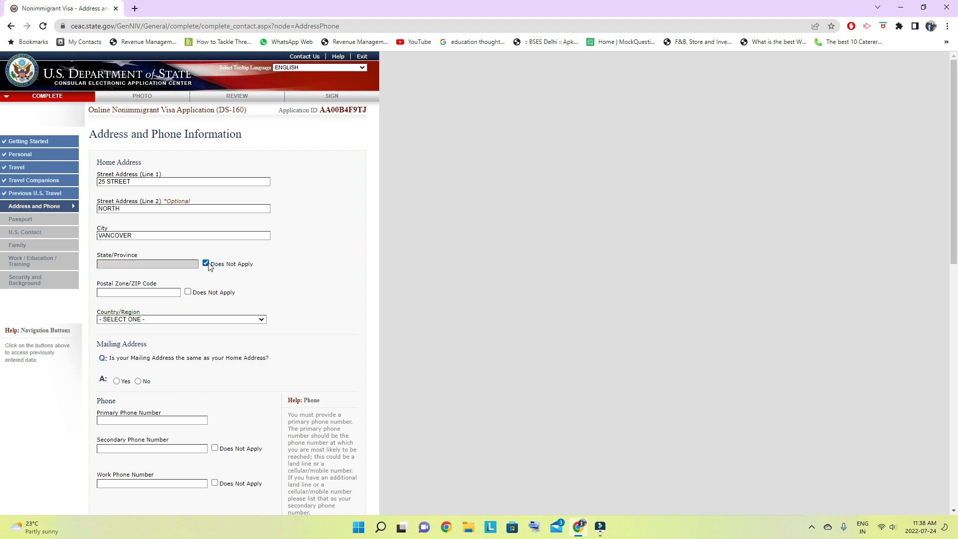
left_click(188, 291)
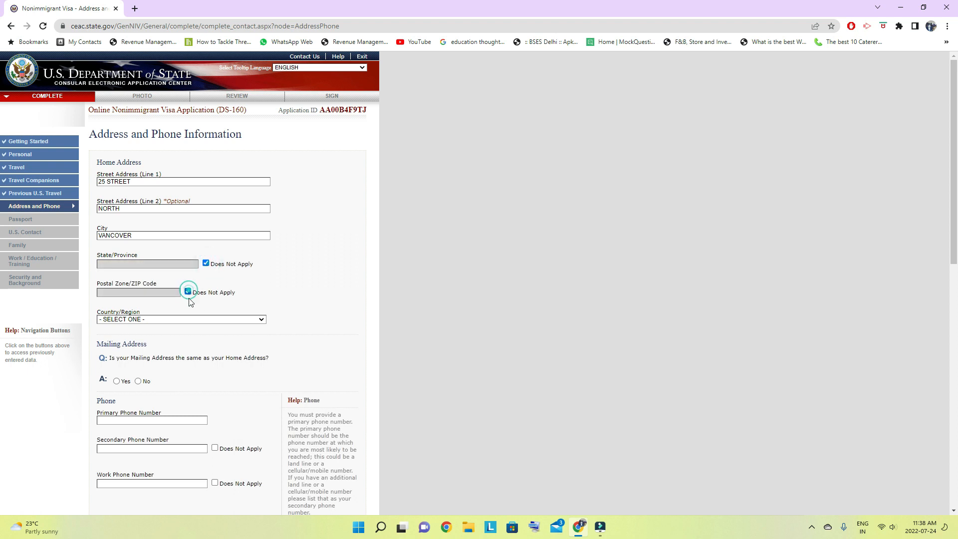
left_click(206, 321)
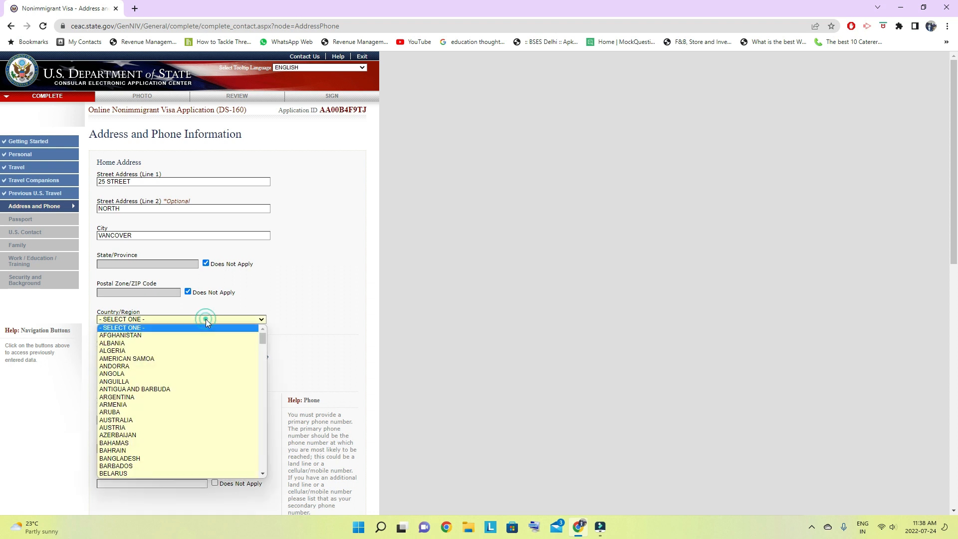
type("canada")
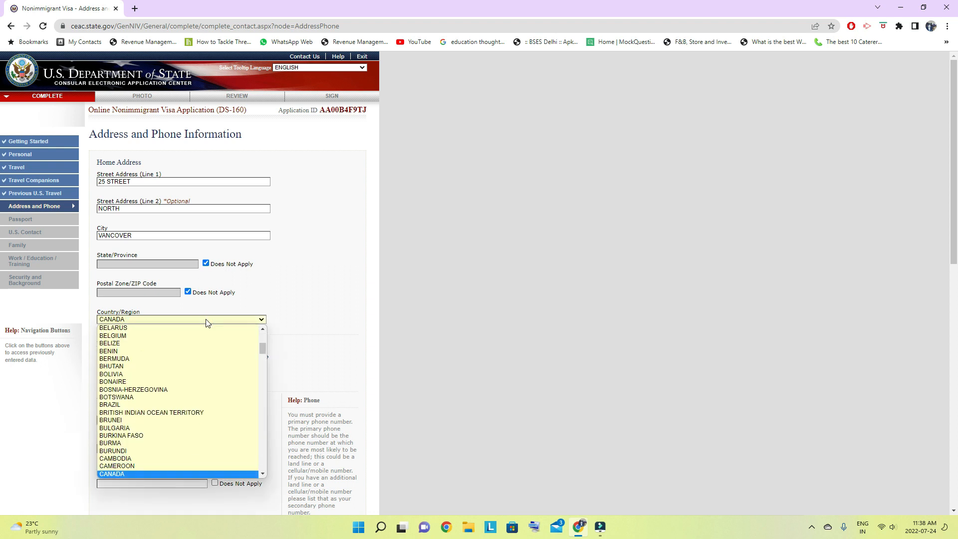
key("Return")
- Answer Yes to the mailing address matching the home address and No to other phone numbers in the last five years
scroll(199, 324, "down", 4)
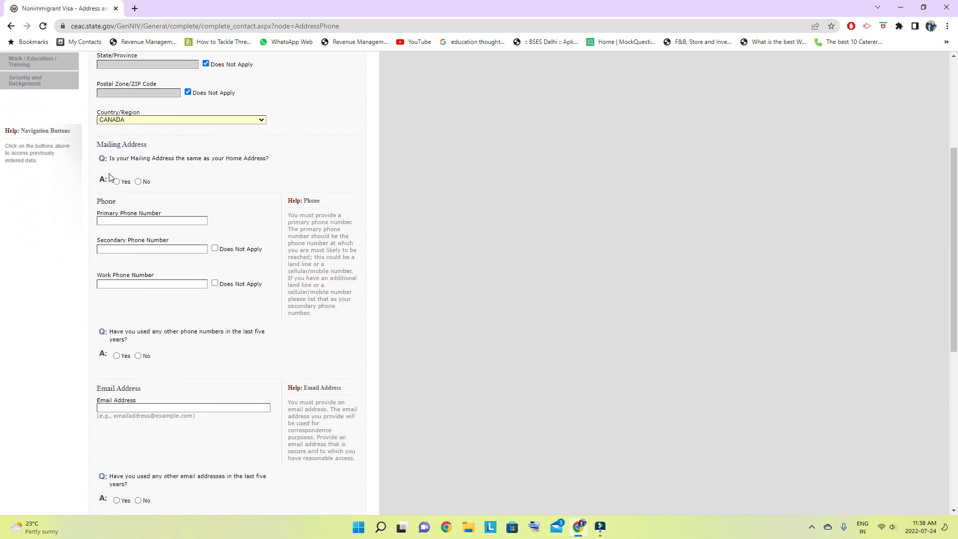
left_click(117, 181)
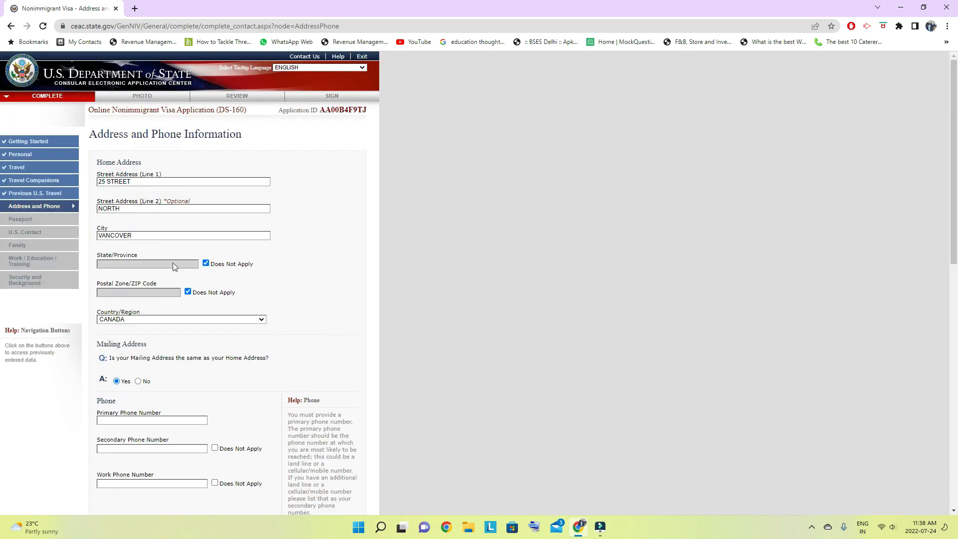
scroll(211, 254, "down", 3)
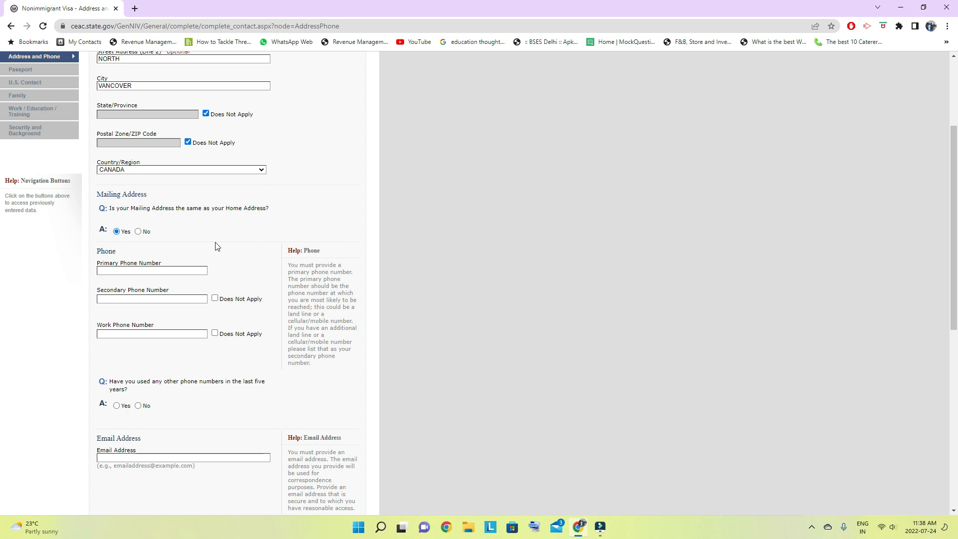
scroll(217, 246, "down", 3)
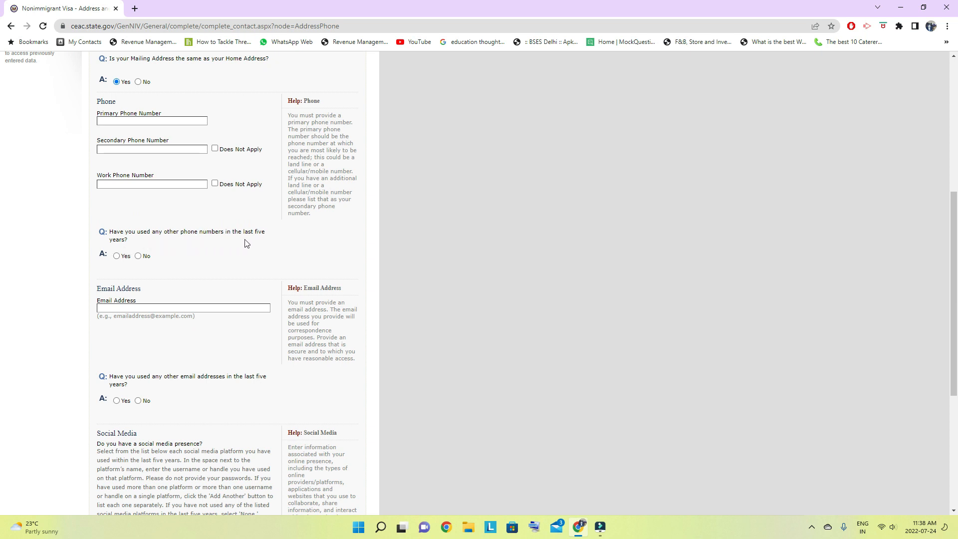
left_click(138, 256)
- Enter the applicant's primary phone number and mark the secondary and work phone numbers as Does Not Apply
scroll(188, 272, "up", 1)
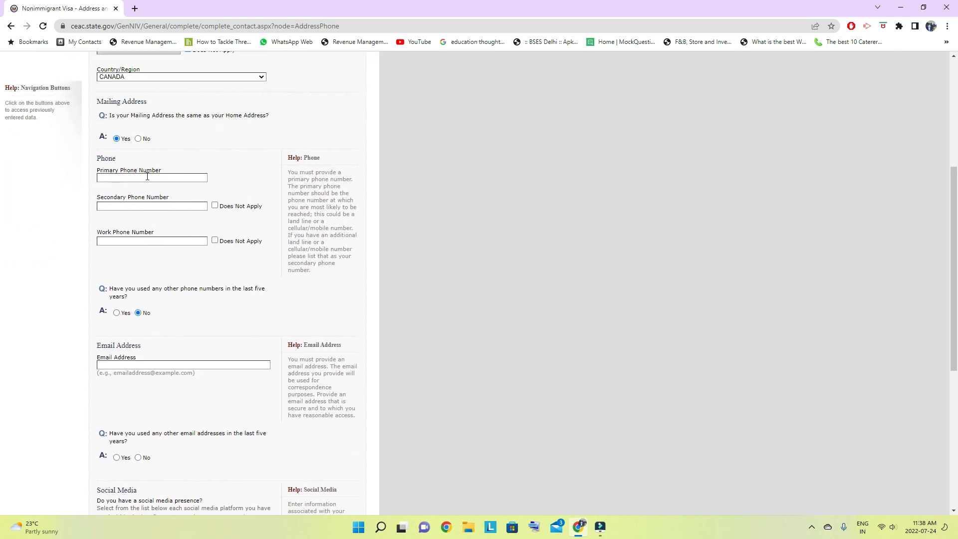
left_click(147, 178)
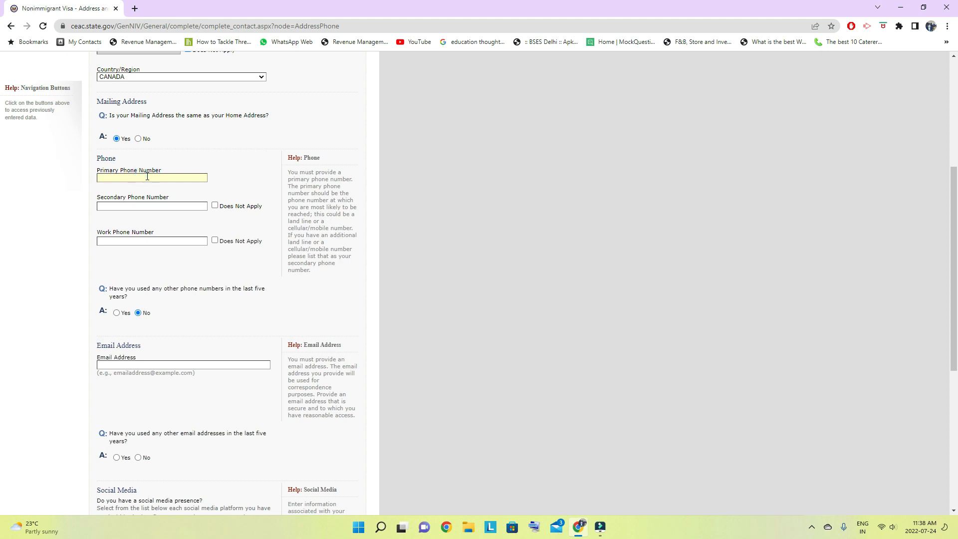
left_click(214, 206)
left_click(215, 240)
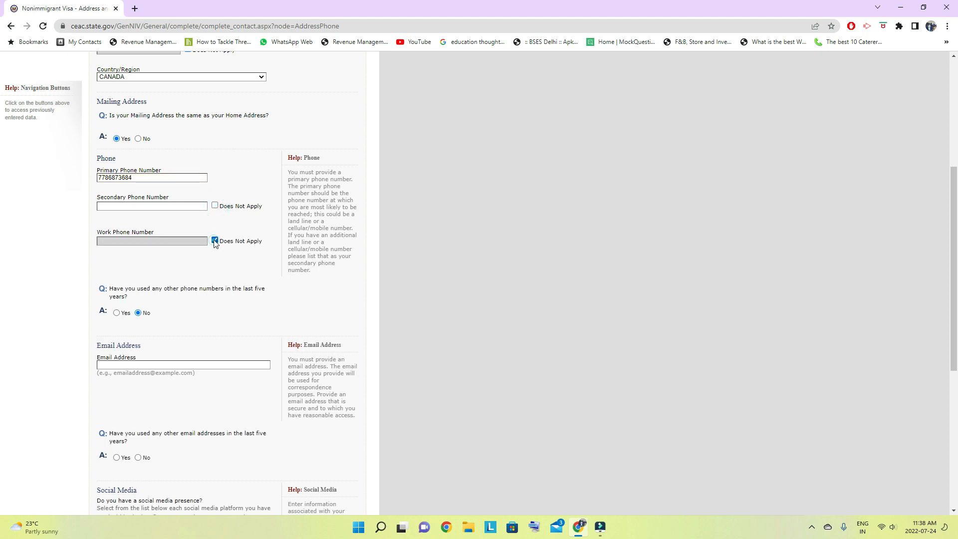
left_click(214, 205)
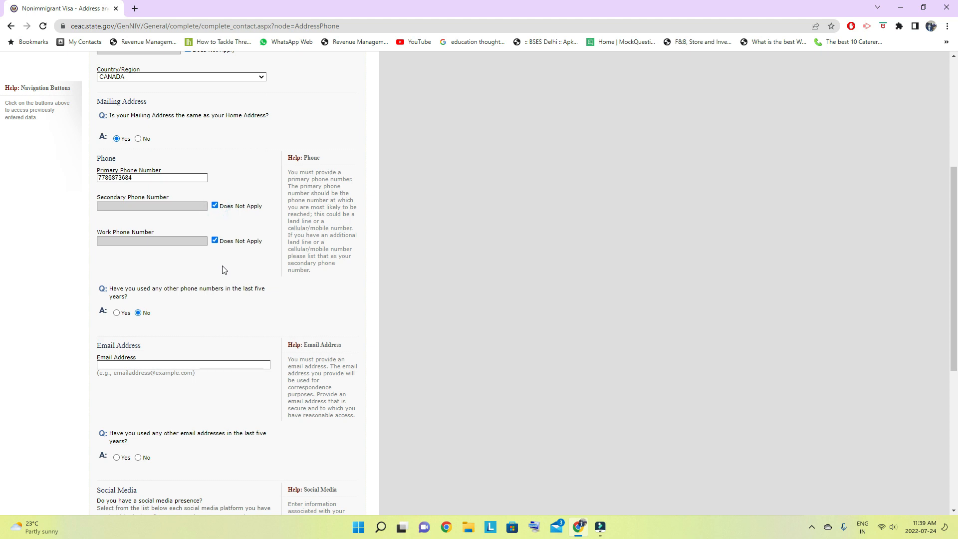
- Enter the applicant's email address and answer No to having used other email addresses in the last five years
scroll(196, 262, "down", 3)
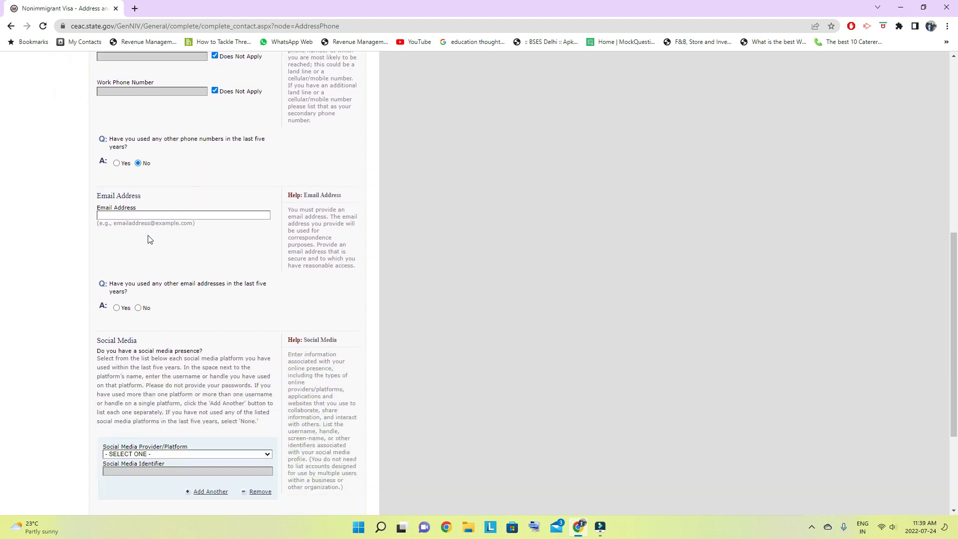
left_click(142, 214)
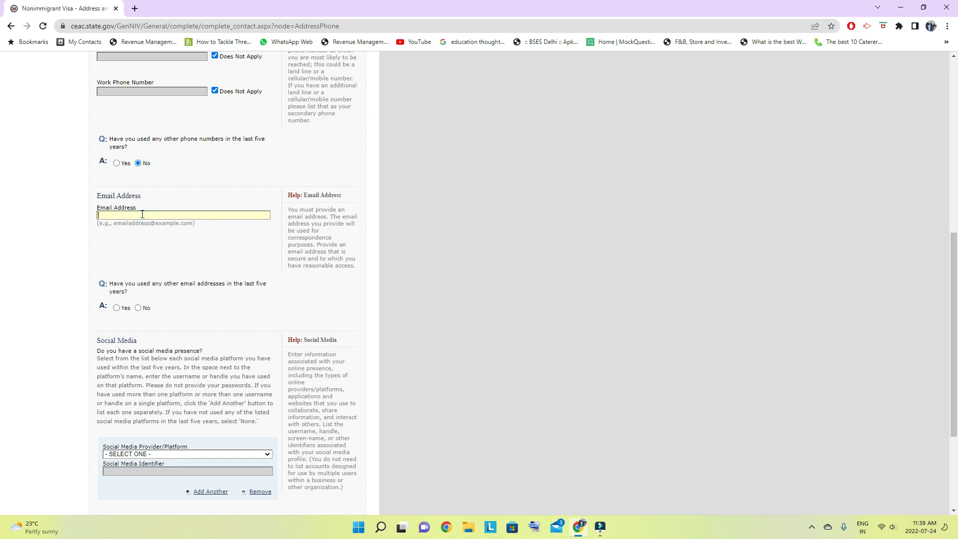
scroll(185, 279, "down", 2)
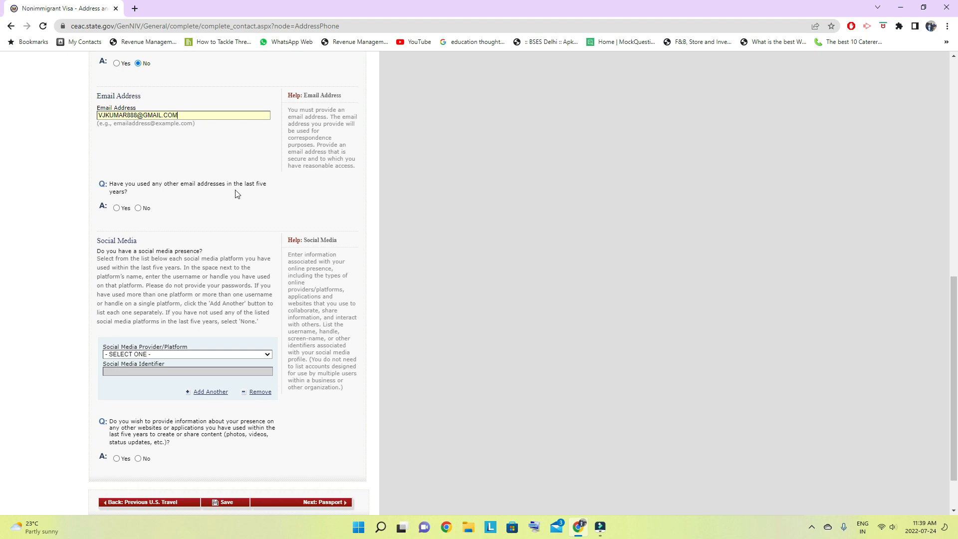
left_click(138, 208)
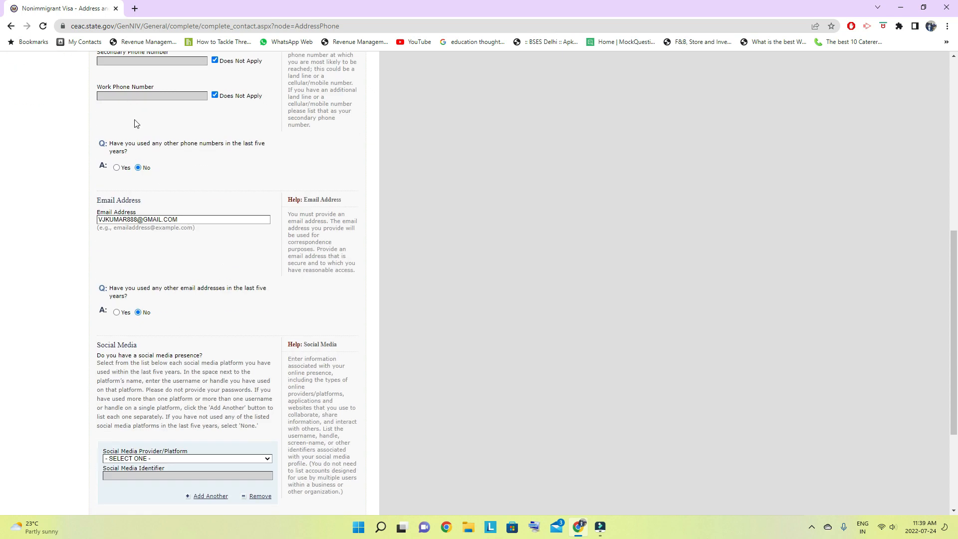
- Choose FACEBOOK as the social media provider in the Social Media section
scroll(178, 272, "down", 3)
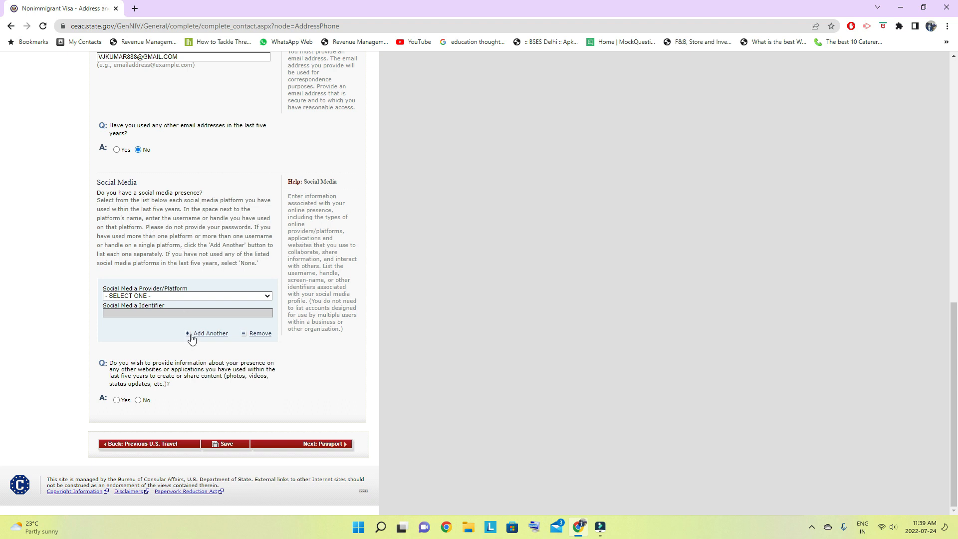
left_click(270, 296)
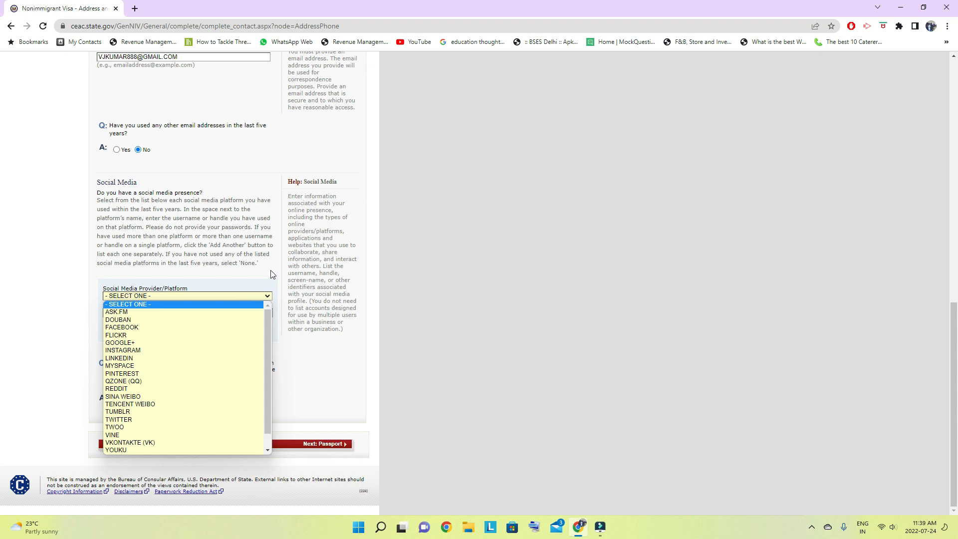
left_click(271, 273)
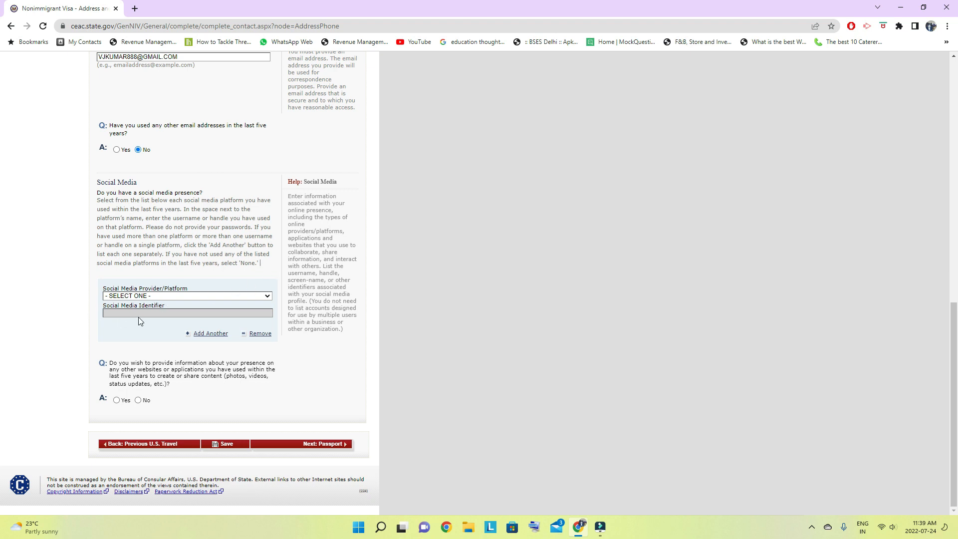
left_click(212, 295)
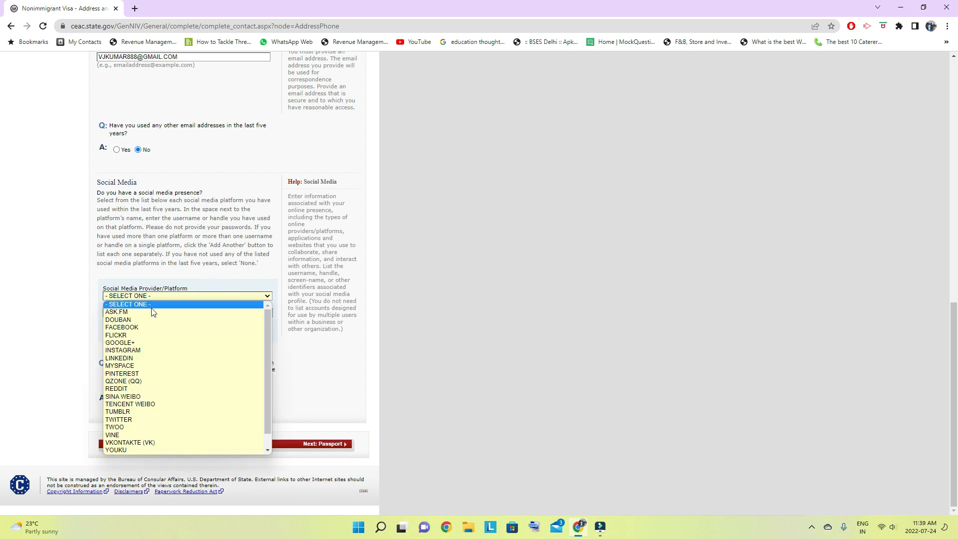
left_click(155, 328)
scroll(142, 298, "down", 4)
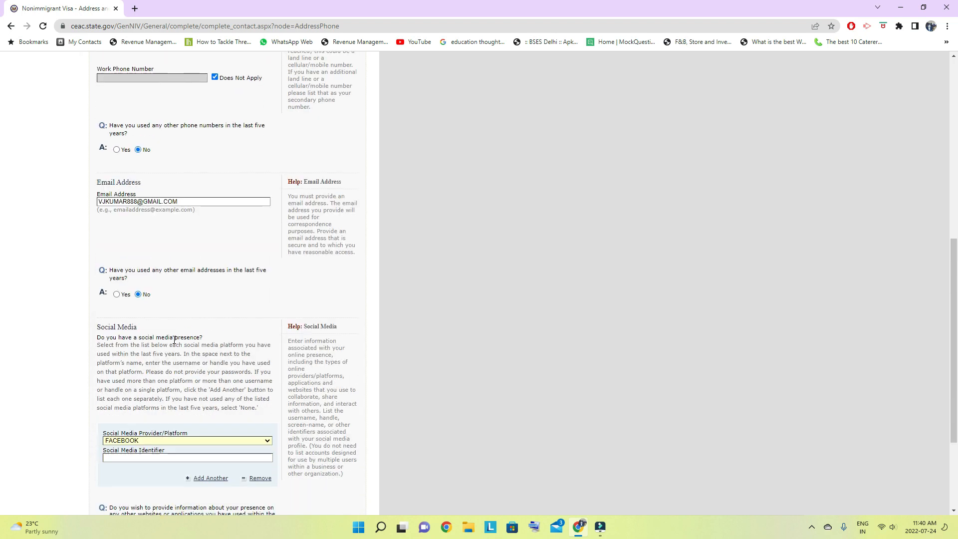
- Enter the applicant's Facebook profile link as the social media identifier, then save the section and continue to Passport
left_click(129, 311)
left_click(129, 312)
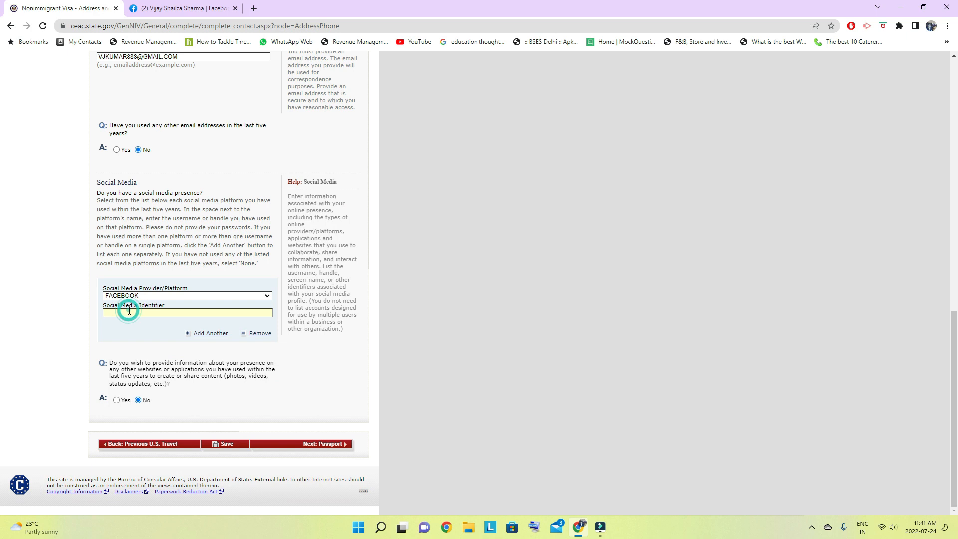
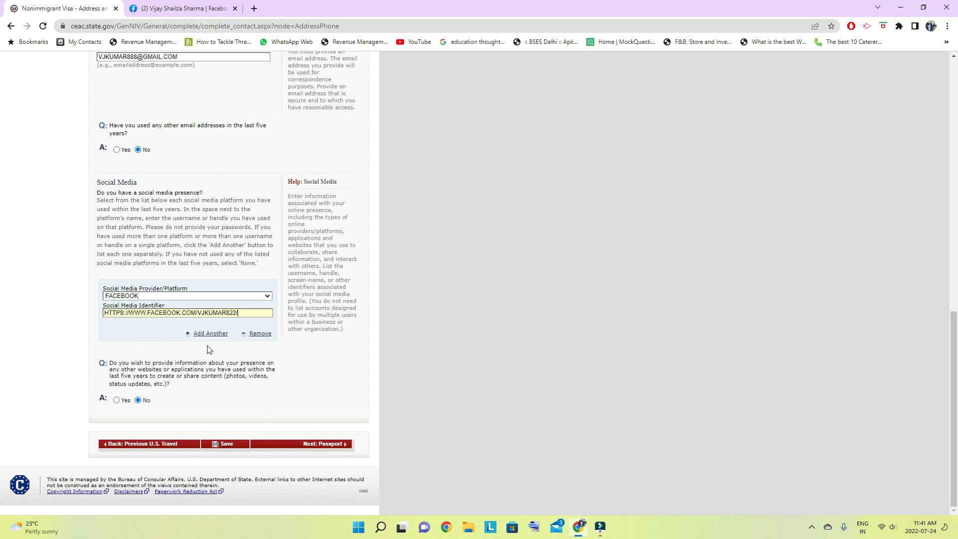
left_click(227, 443)
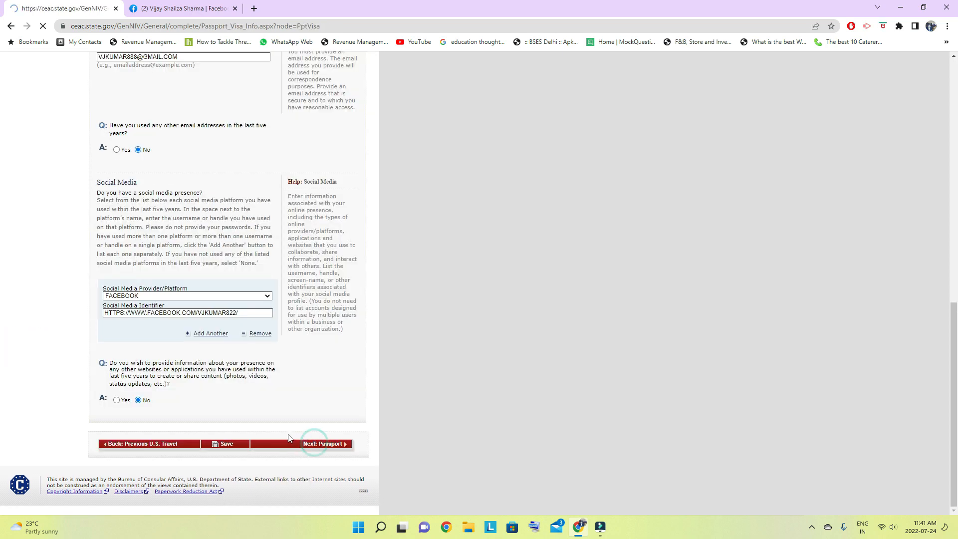
left_click(314, 443)
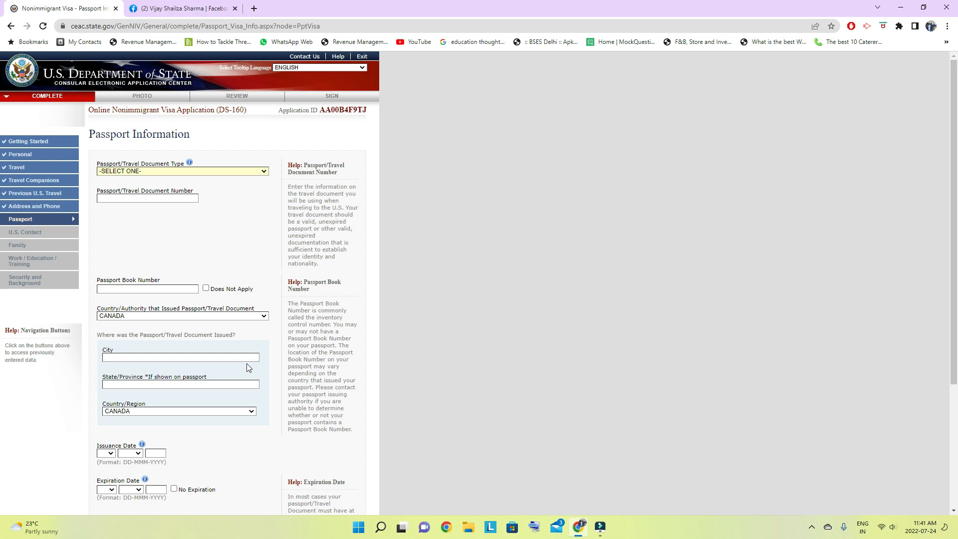
- Set the passport document type to REGULAR and enter the applicant's passport number
left_click(237, 171)
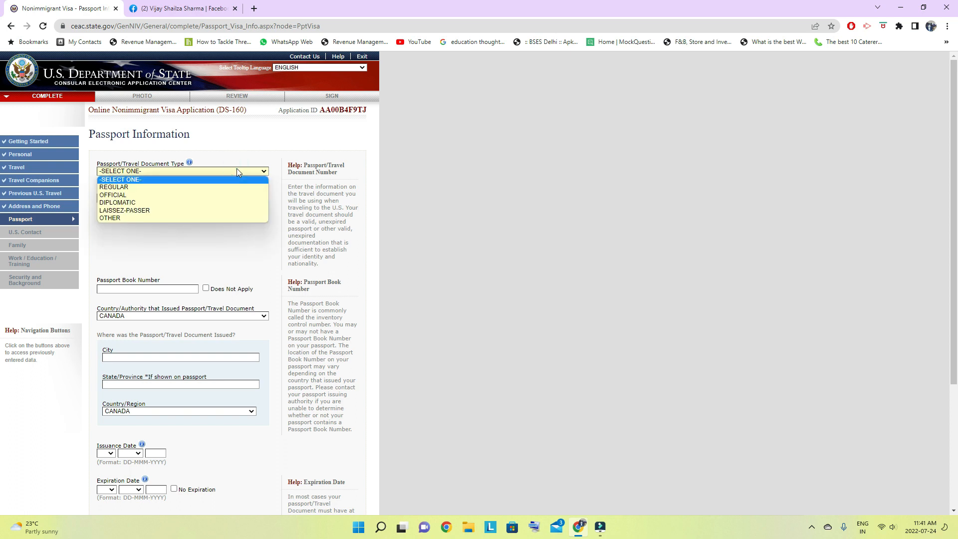
left_click(154, 187)
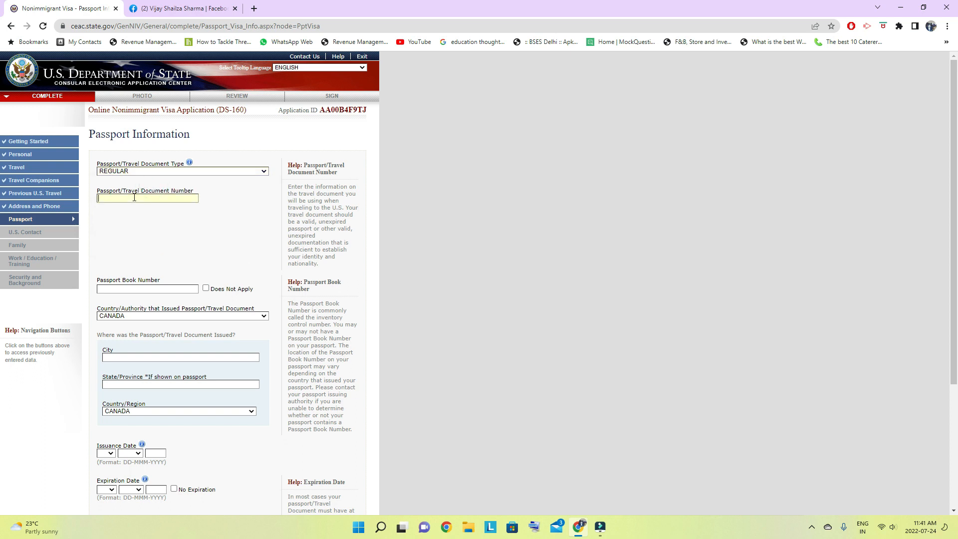
- Save the passport information, continue the application and proceed to the U.S. Contact section
scroll(189, 269, "down", 3)
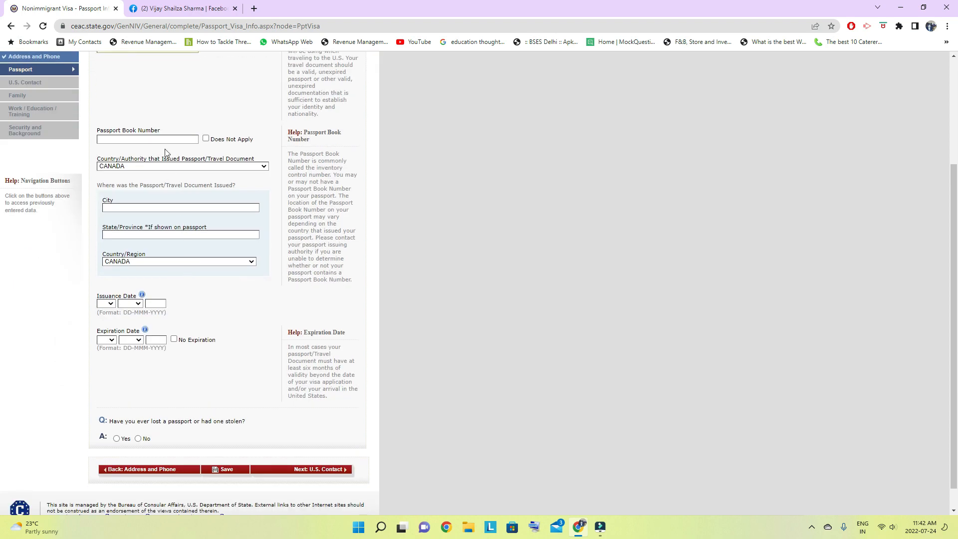
scroll(170, 160, "down", 1)
left_click(228, 444)
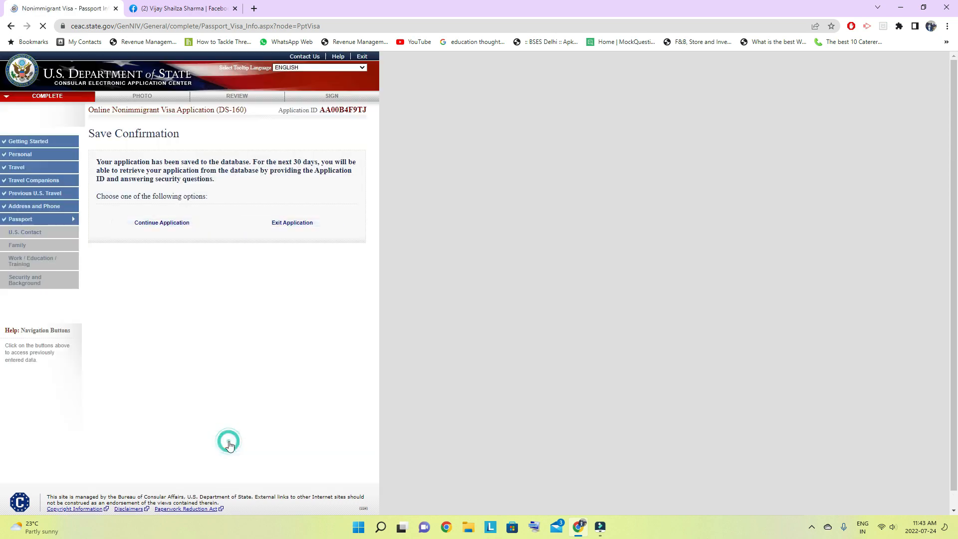
left_click(156, 226)
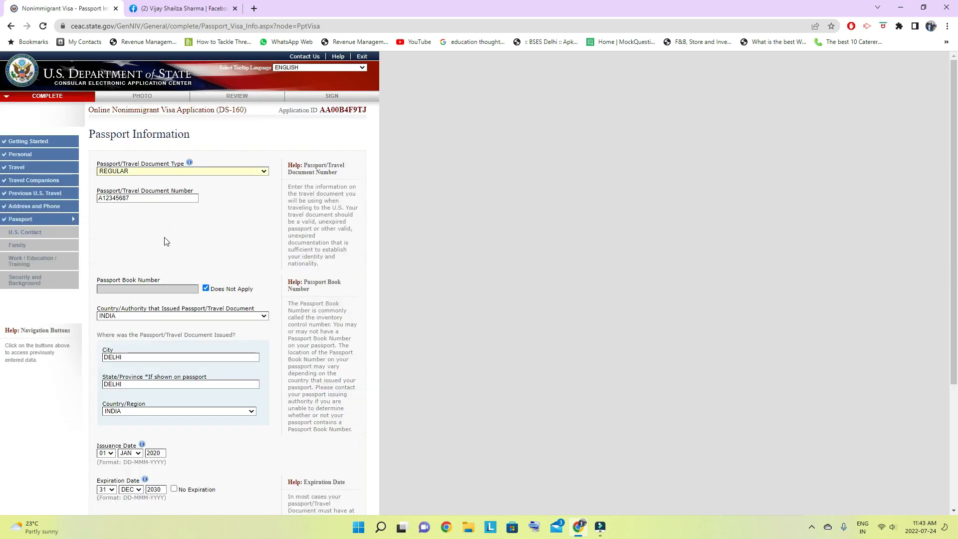
scroll(204, 242, "down", 3)
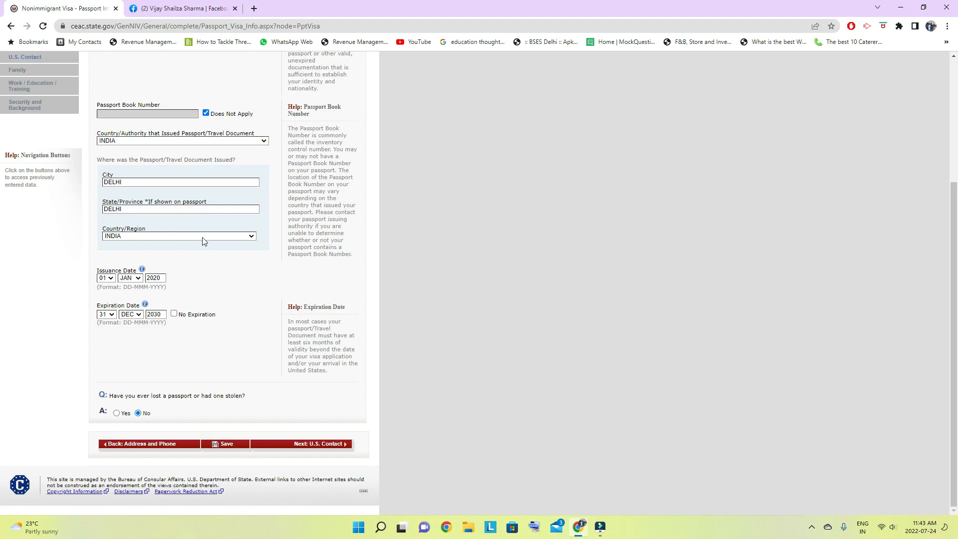
left_click(319, 445)
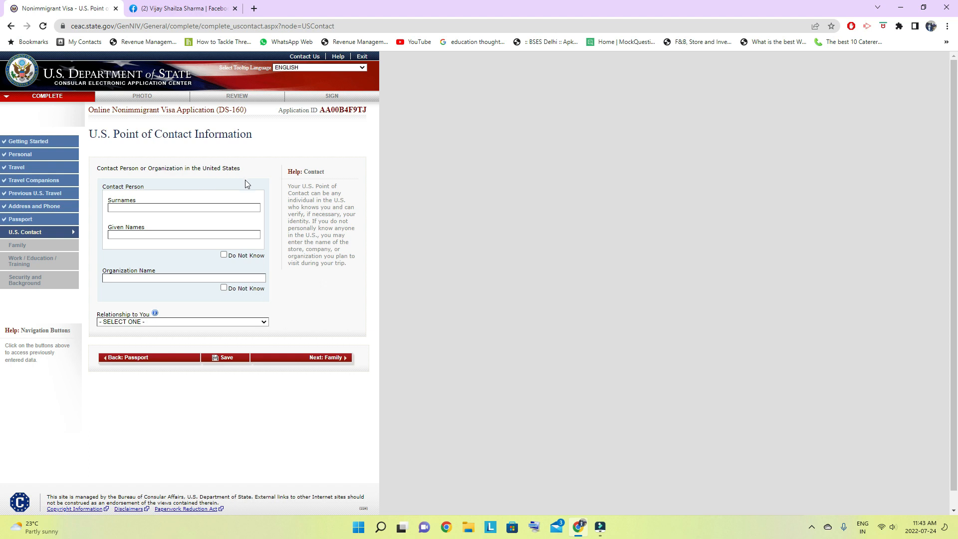
- Mark the U.S. contact person's name as Do Not Know and enter PARK HOTEL as the organization name
left_click(224, 255)
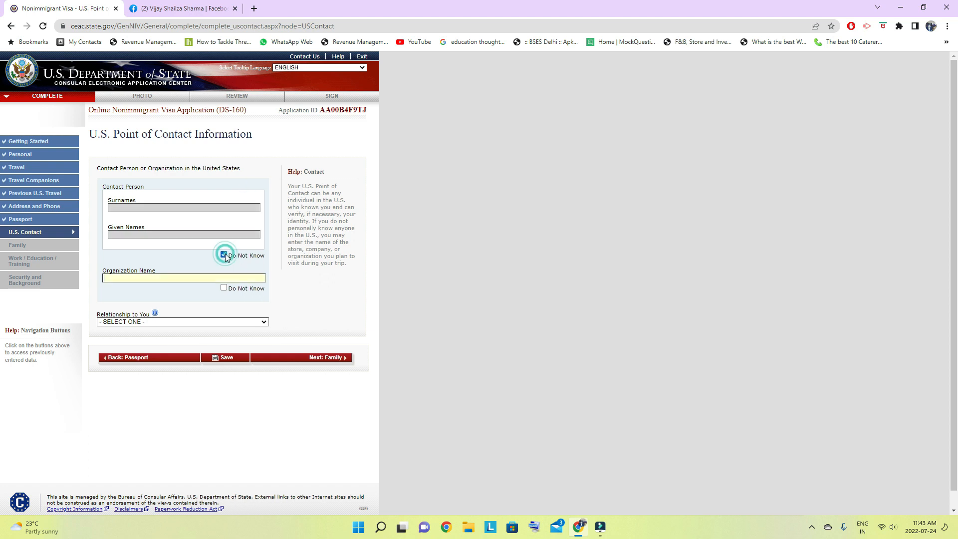
left_click(225, 289)
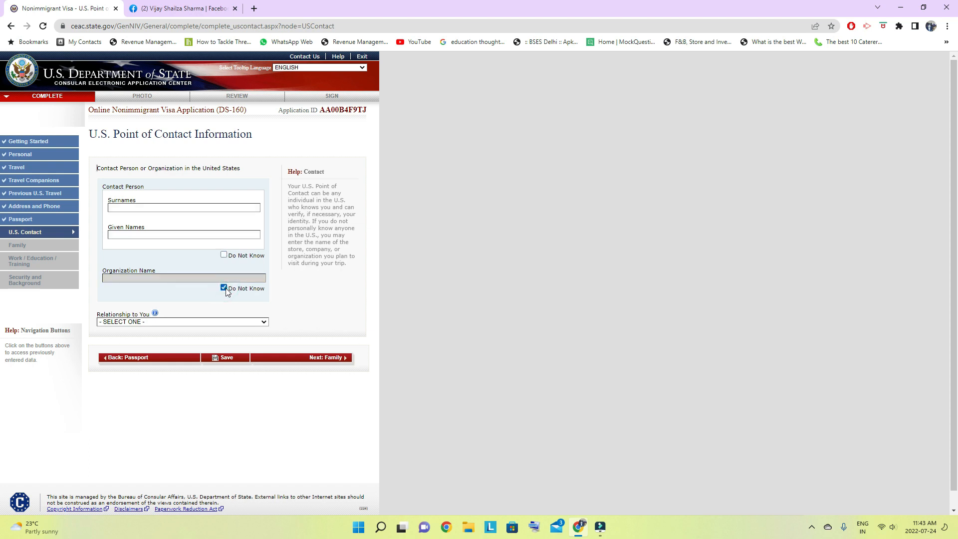
left_click(224, 255)
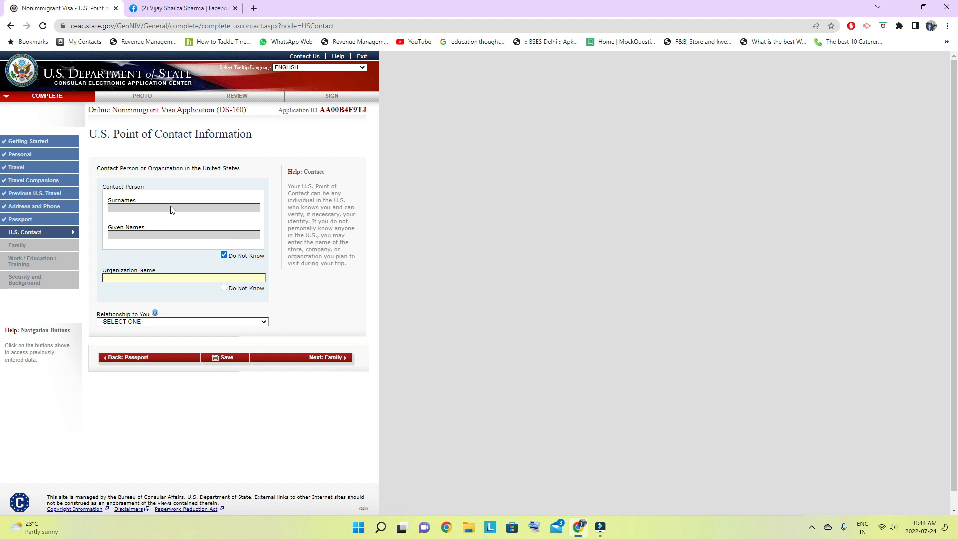
left_click(113, 279)
type("PARK HOTEL")
- Set the U.S. contact's relationship to OTHER and mark its email address as Does Not Apply
left_click(263, 323)
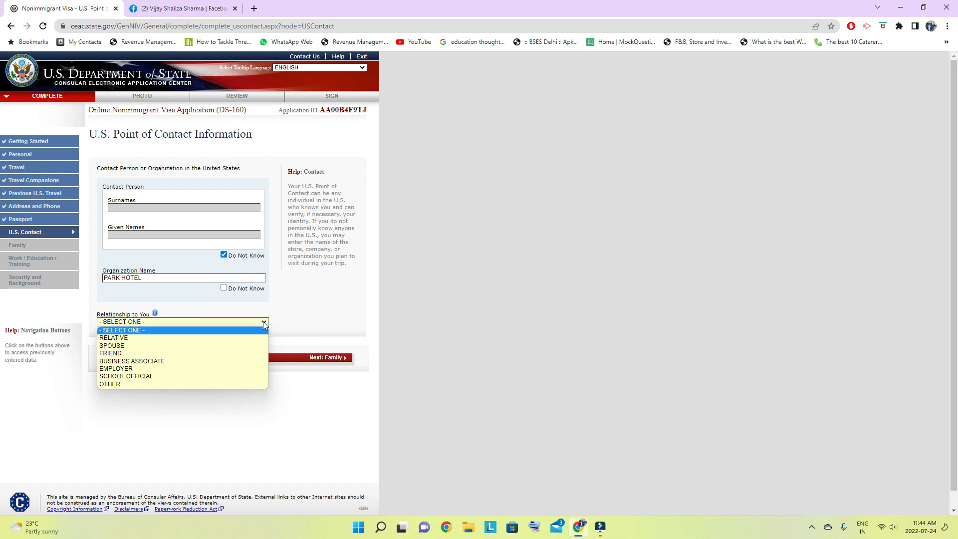
left_click(112, 384)
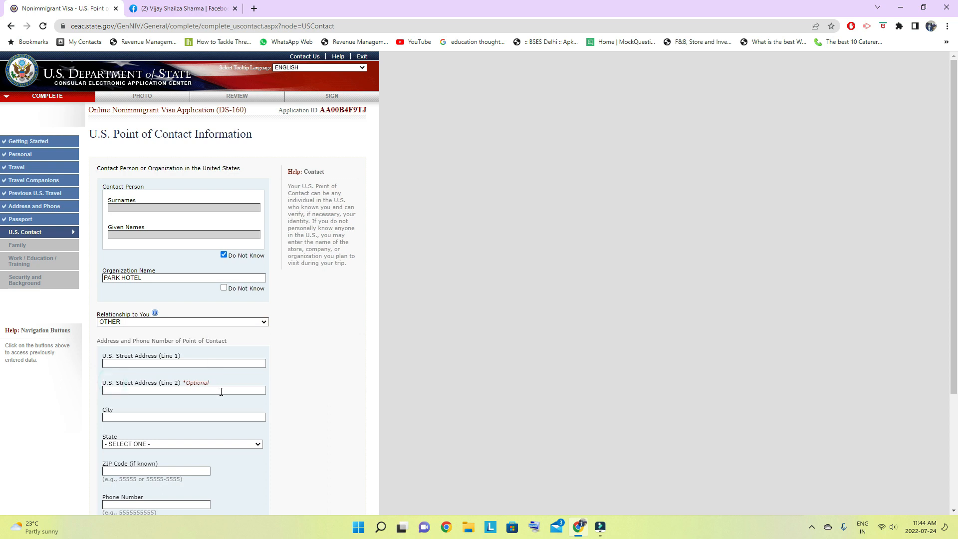
scroll(221, 392, "down", 2)
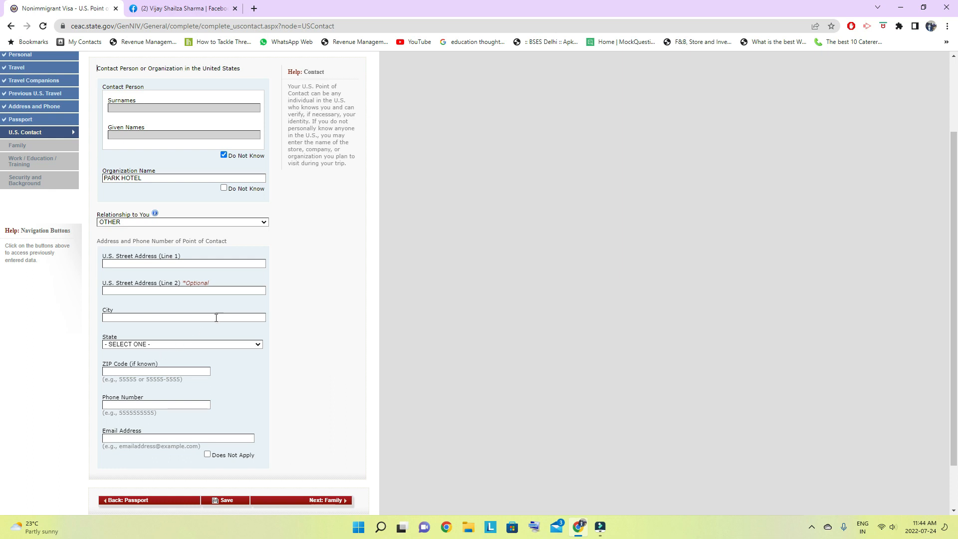
left_click(207, 455)
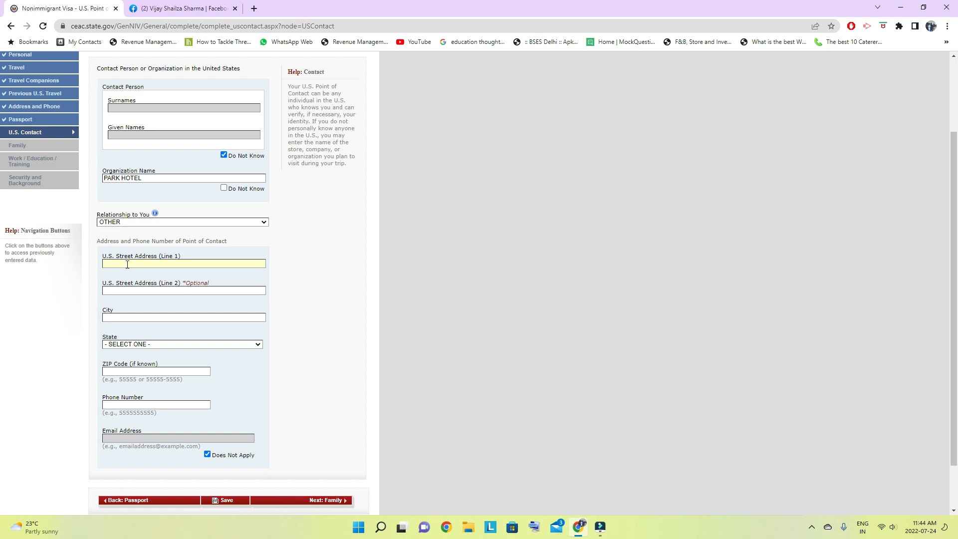
- Enter PARK HOTEL as the contact's first street address line and NEW YORK as the city
type("PARK")
type(" HO")
type("OTEL")
left_click(126, 319)
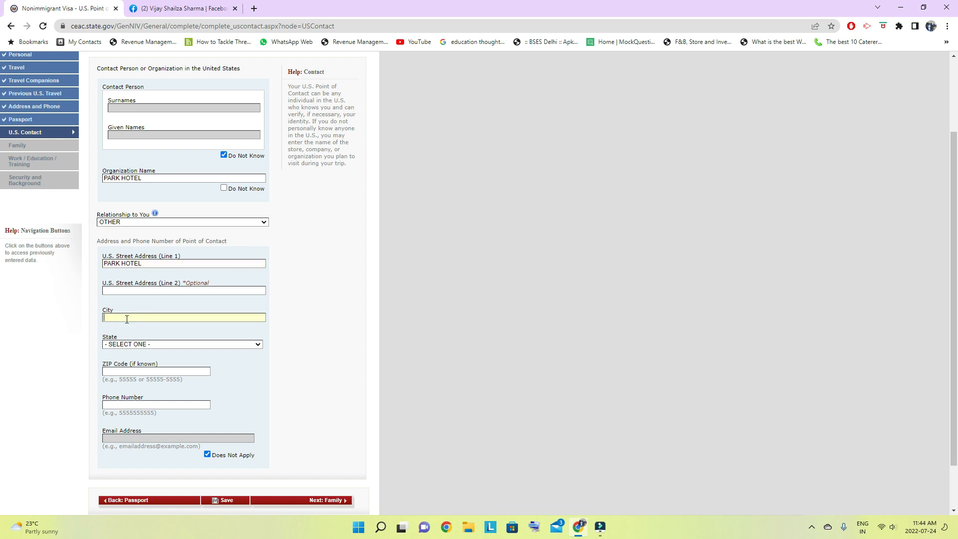
type("NEW YORLK")
- Set the contact's state to NEW YORK and continue to the Family section
left_click(152, 344)
key("n")
key("n")
key("n")
key("n")
key("n")
key("n")
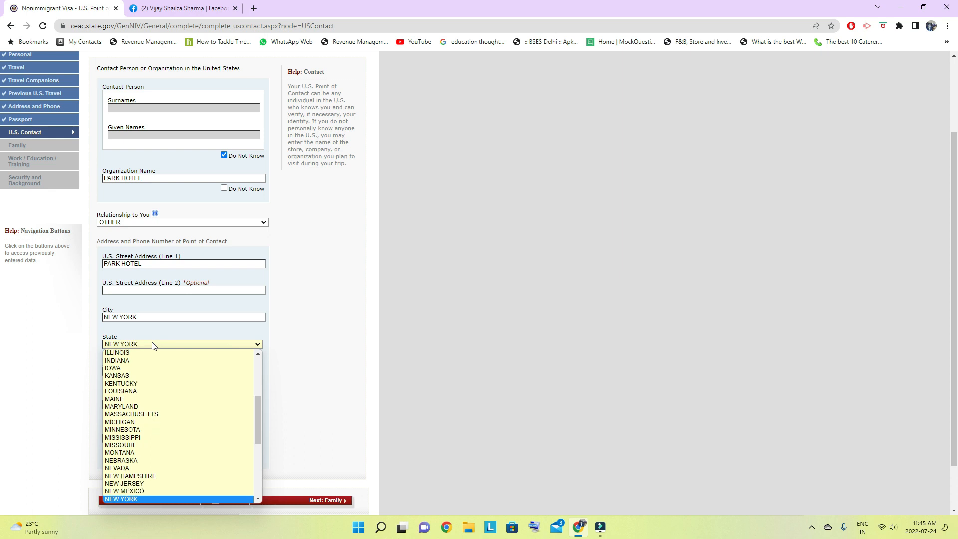
key("Return")
scroll(152, 320, "down", 1)
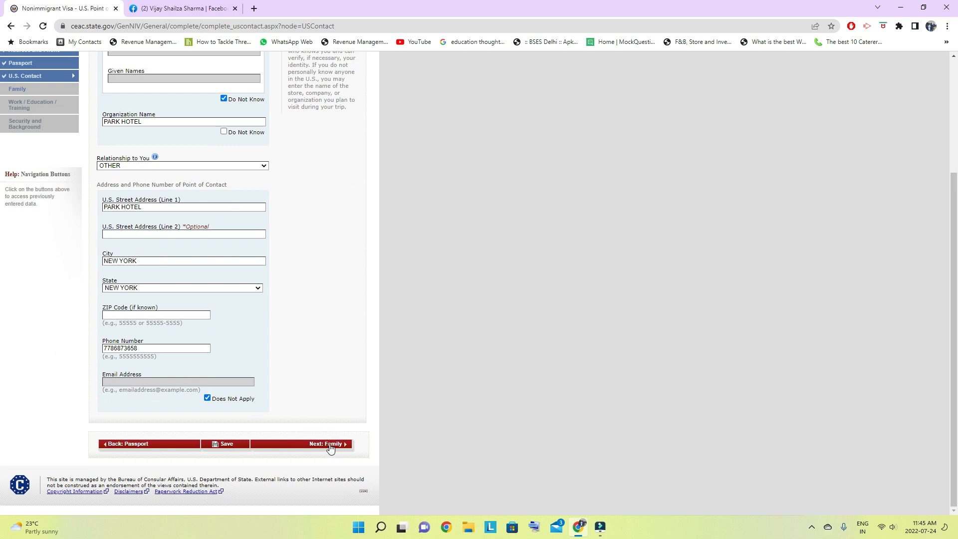
left_click(329, 444)
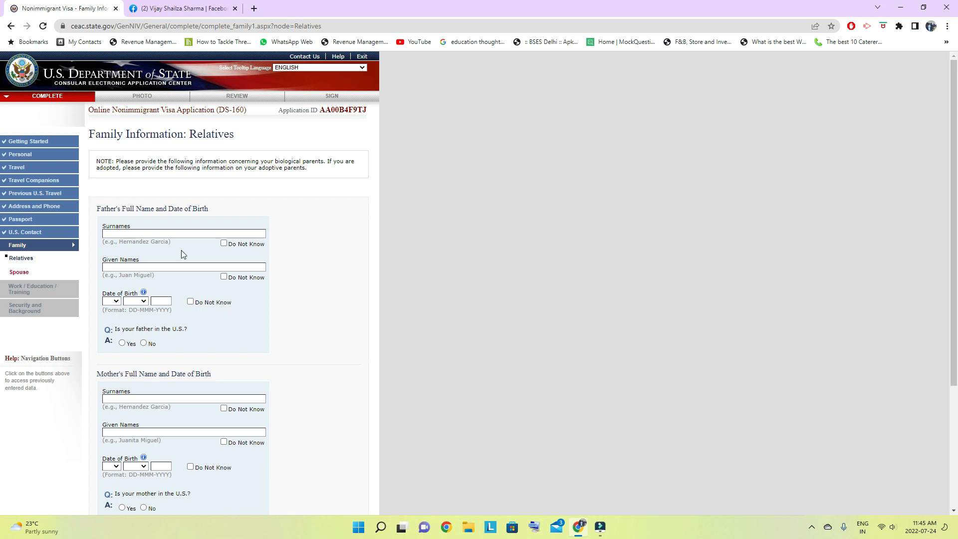
- Enter the father's surname and given name
left_click(116, 234)
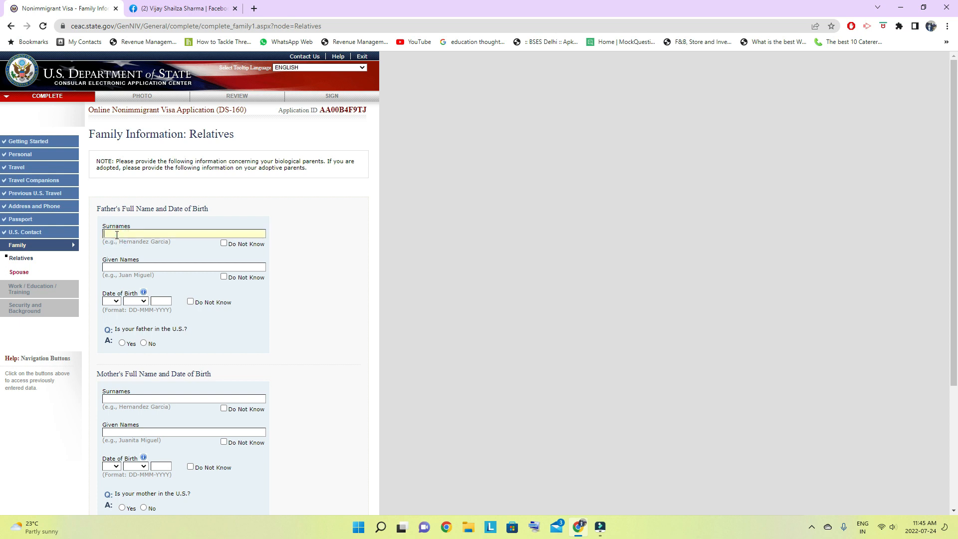
type("SHARMA")
left_click(117, 266)
type("SHARMA")
- Enter the father's date of birth and answer No to him being in the U.S
left_click(118, 301)
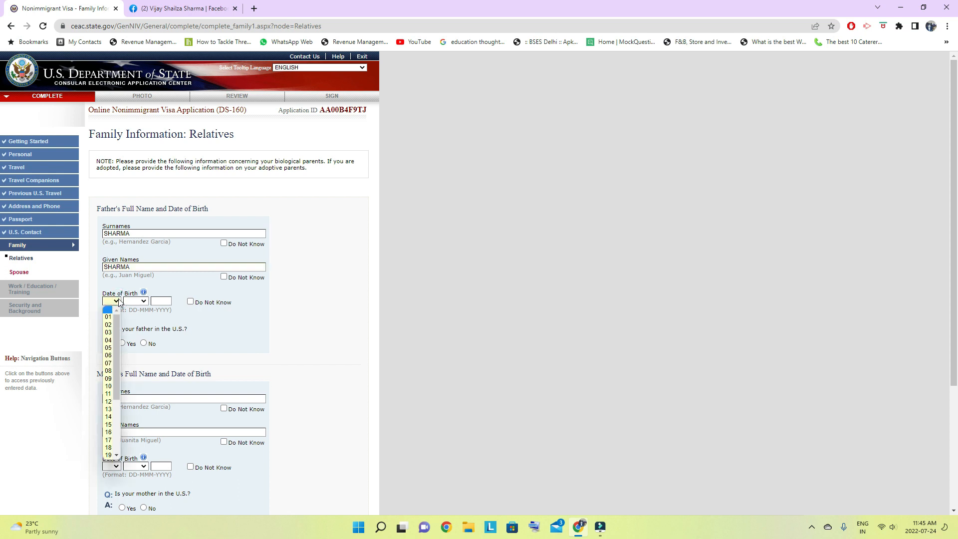
left_click(108, 340)
left_click(142, 301)
left_click(136, 323)
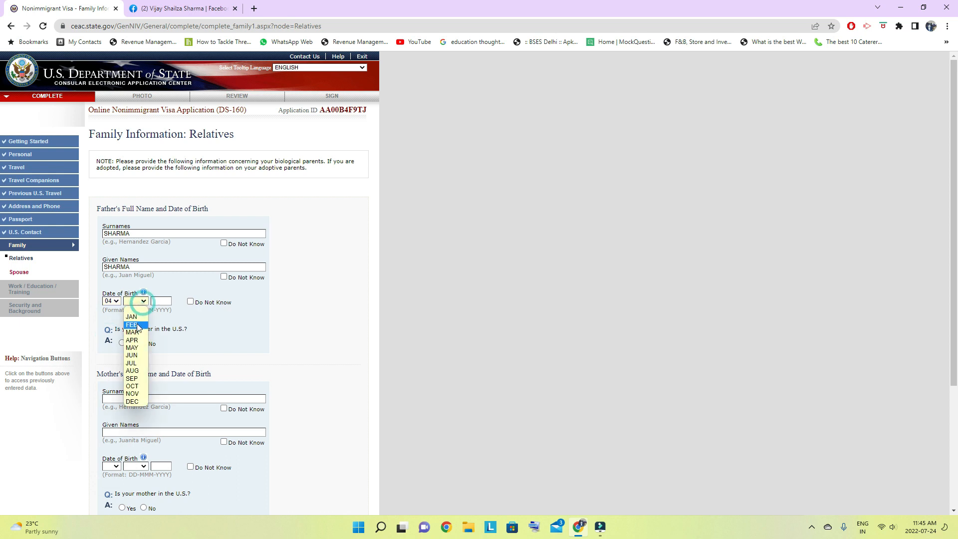
left_click(167, 301)
type("1965")
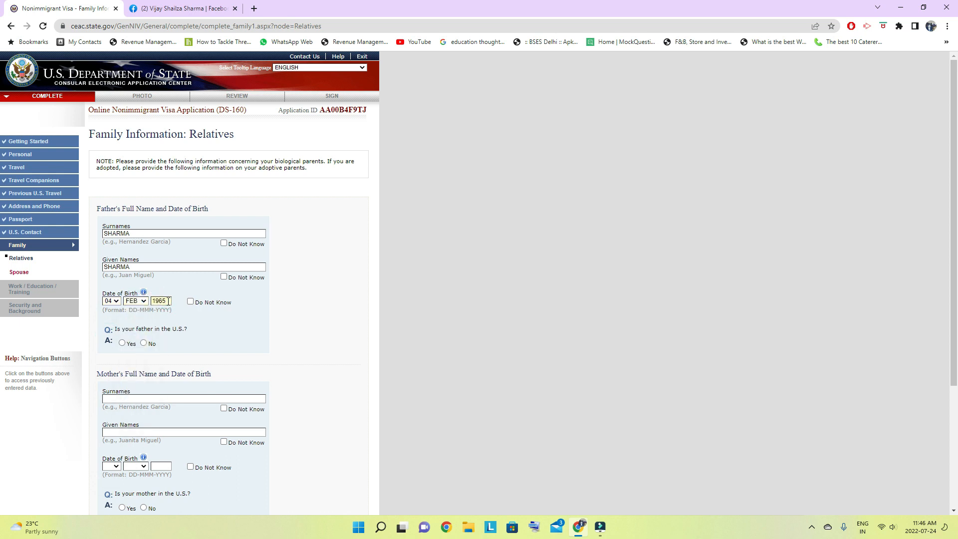
left_click(217, 333)
left_click(144, 344)
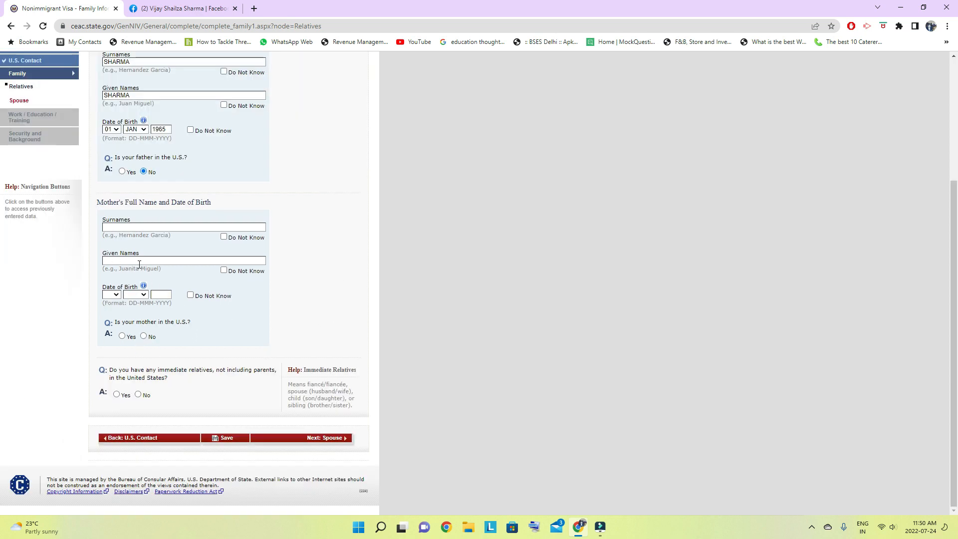
- Enter the mother's surname and given name
left_click(122, 225)
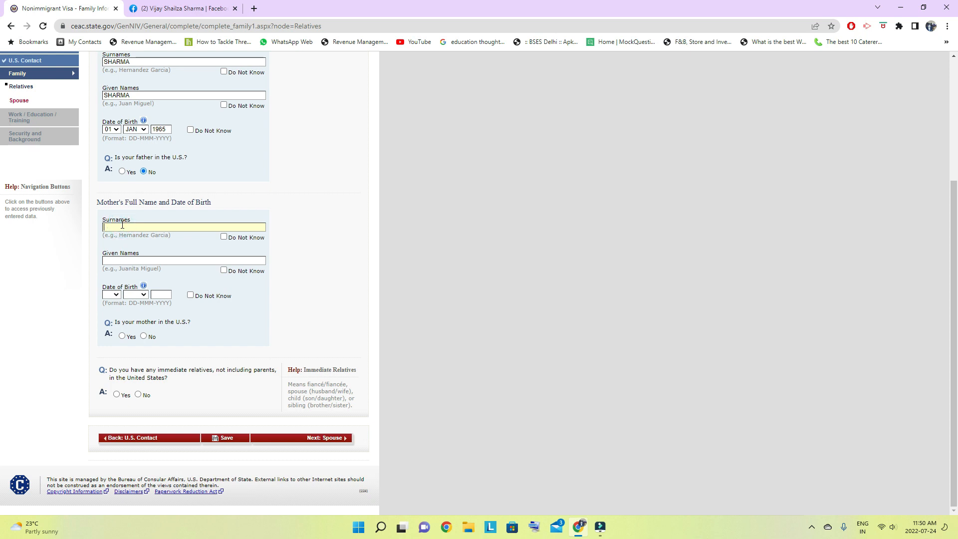
left_click(122, 260)
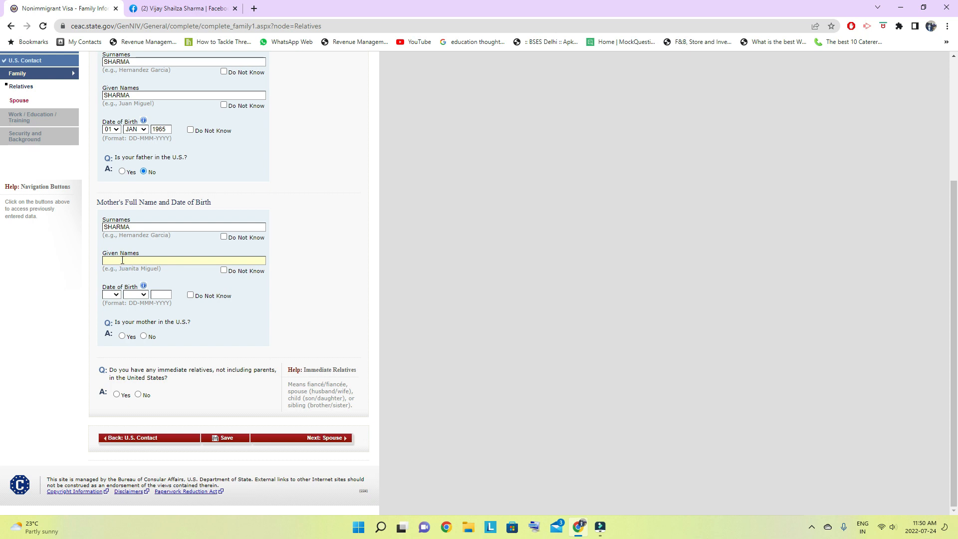
- Fill in the day, month and year of the mother's date of birth
left_click(112, 295)
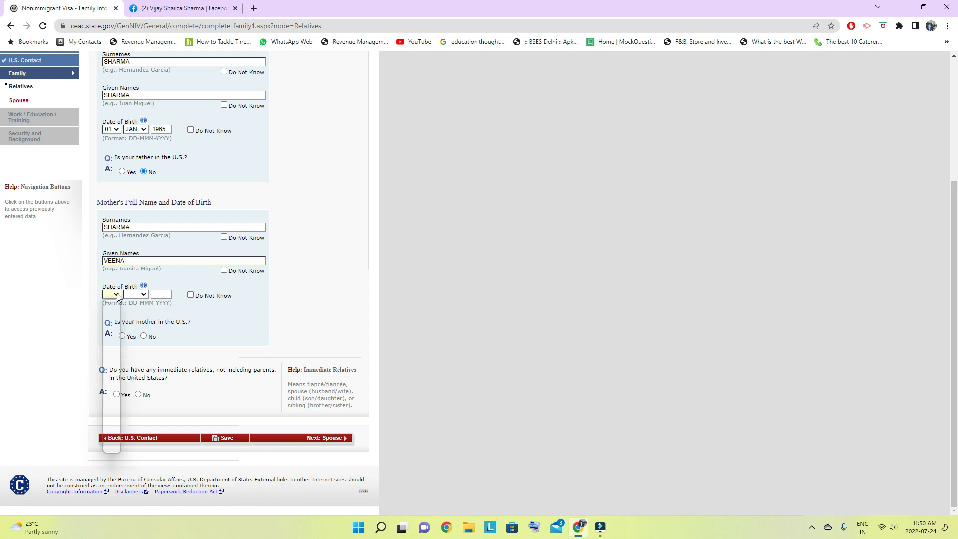
left_click(109, 313)
left_click(137, 295)
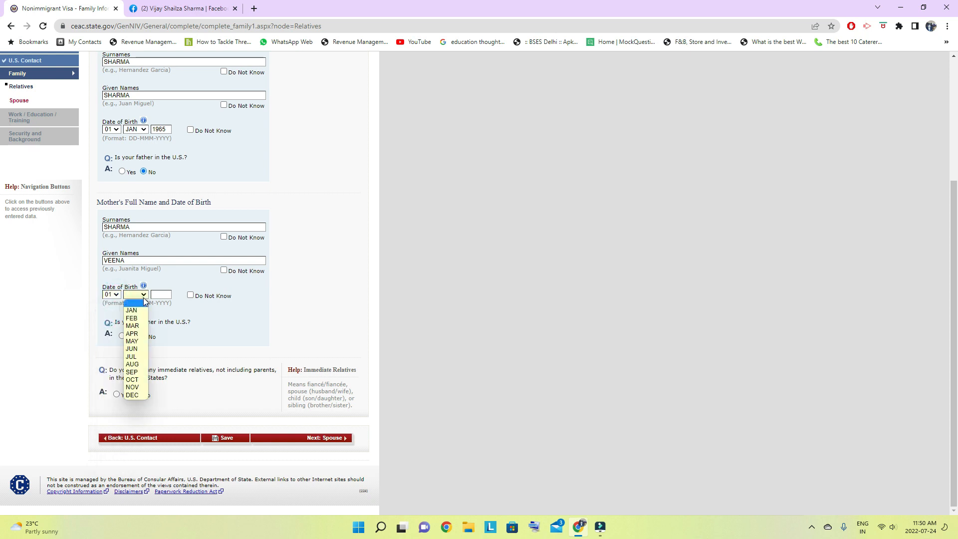
left_click(138, 317)
left_click(162, 295)
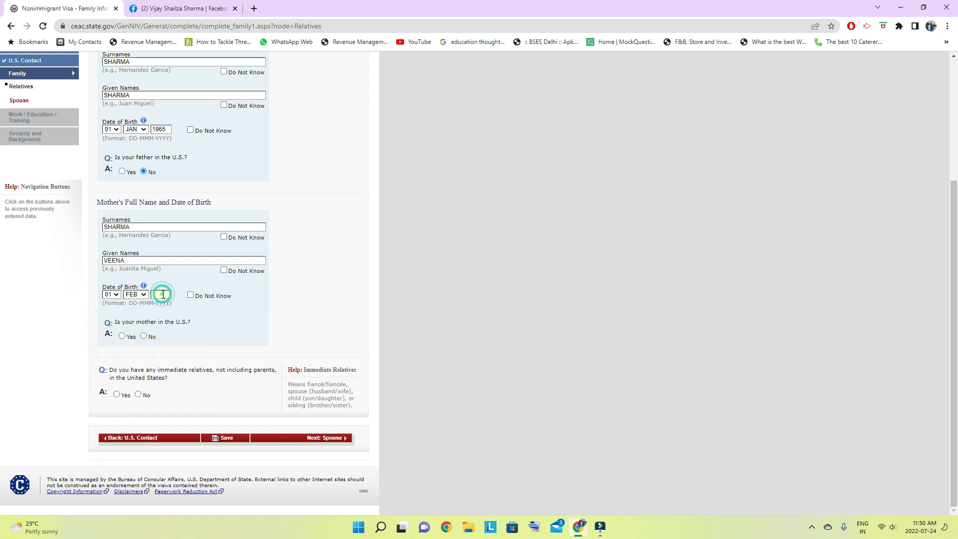
type("1968")
- Answer No to the mother being in the U.S. and No to having immediate relatives in the United States
left_click(144, 335)
left_click(137, 394)
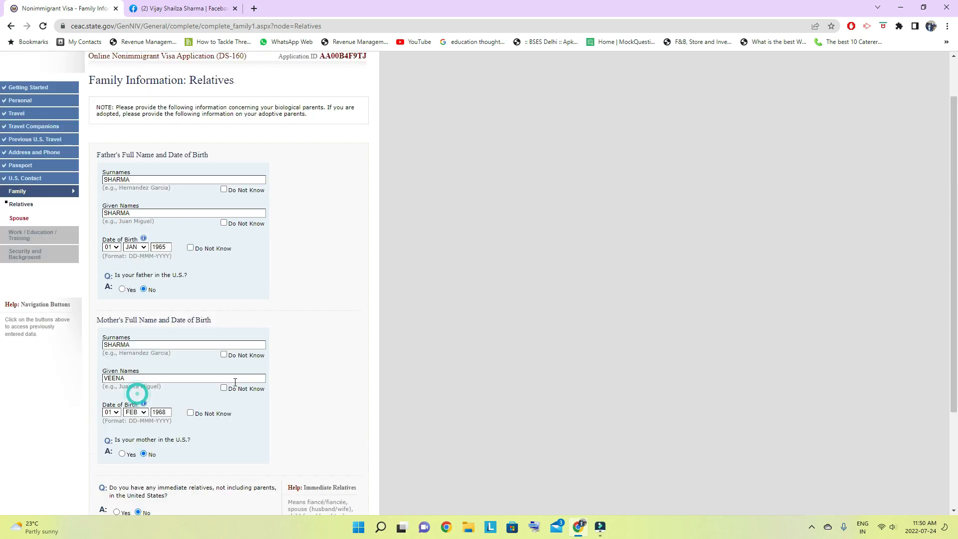
scroll(233, 381, "down", 2)
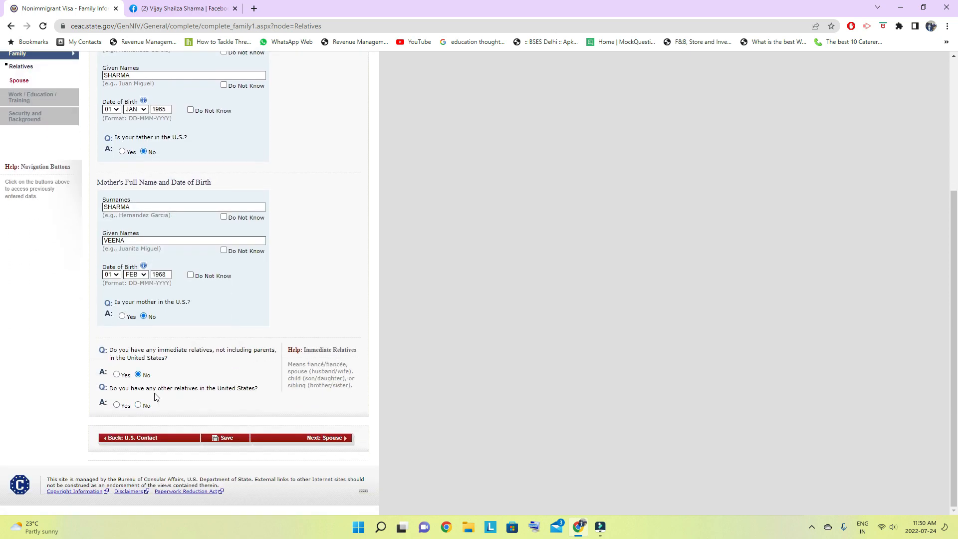
- Answer No to having other relatives in the United States, save the application and continue to the Spouse section
left_click(138, 404)
scroll(220, 394, "down", 2)
left_click(224, 438)
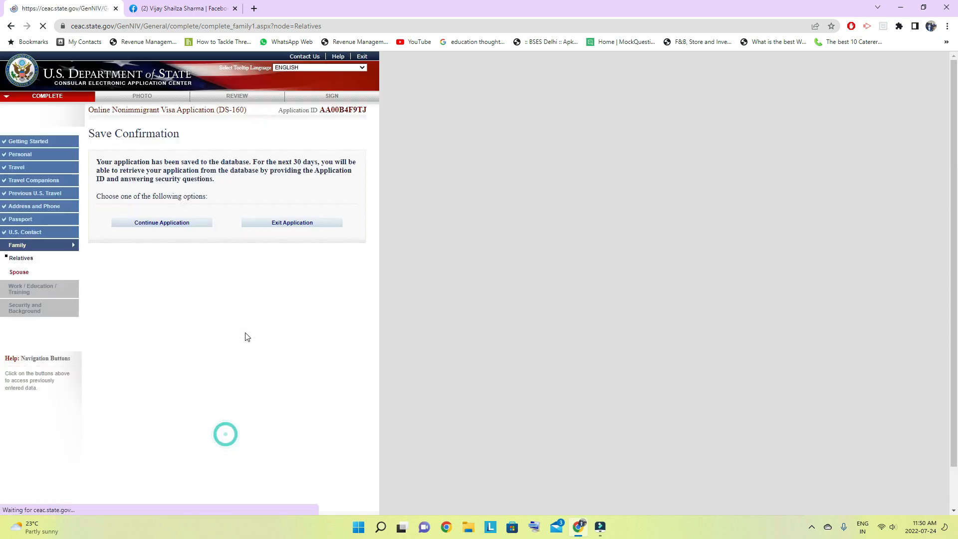
left_click(160, 226)
scroll(214, 332, "down", 4)
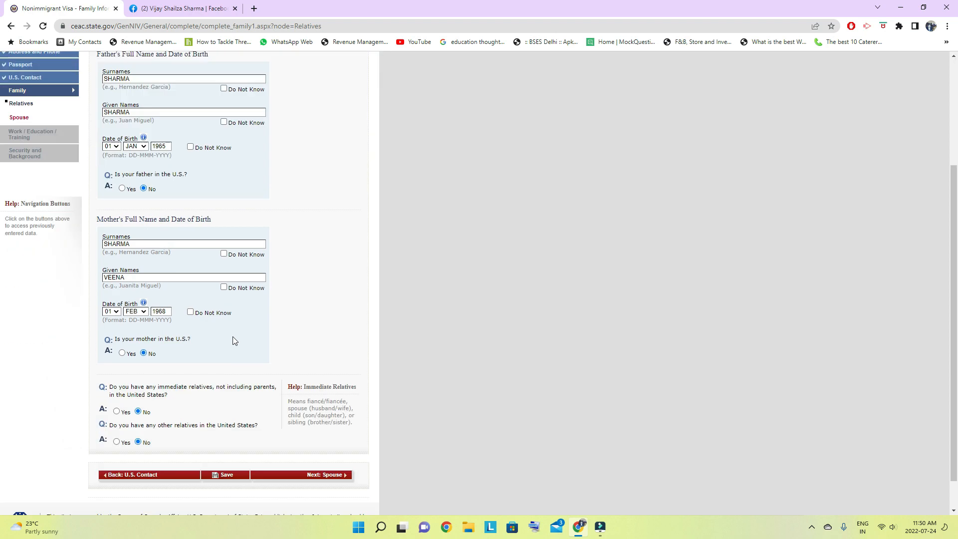
left_click(327, 437)
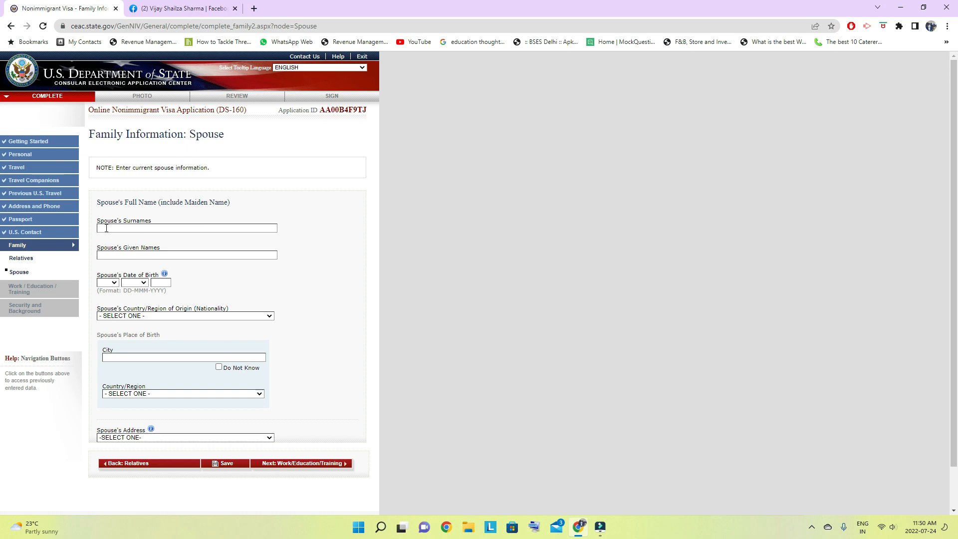
- Enter the spouse's surname and given name
type("SHARMA")
left_click(113, 257)
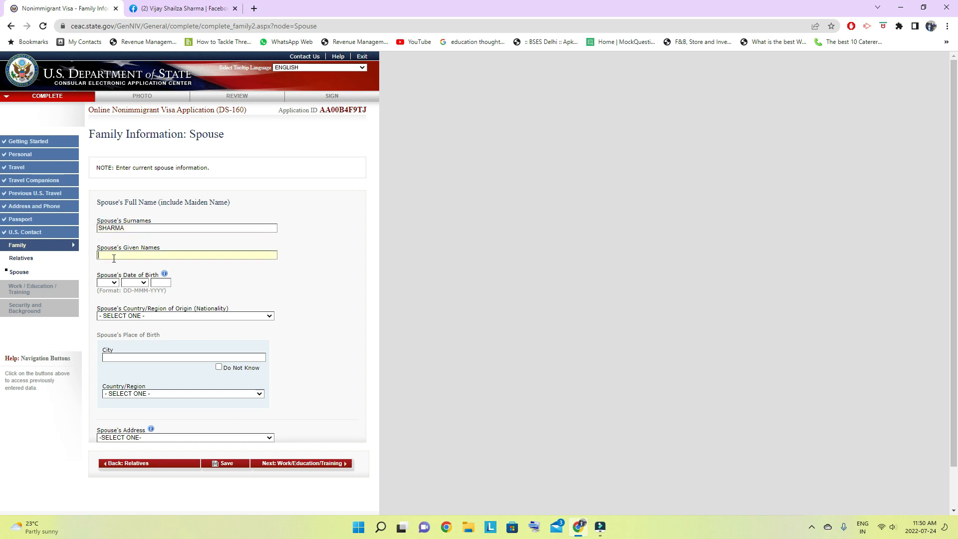
type("SHARMA")
- Fill in the day, month and year of the spouse's date of birth
left_click(114, 283)
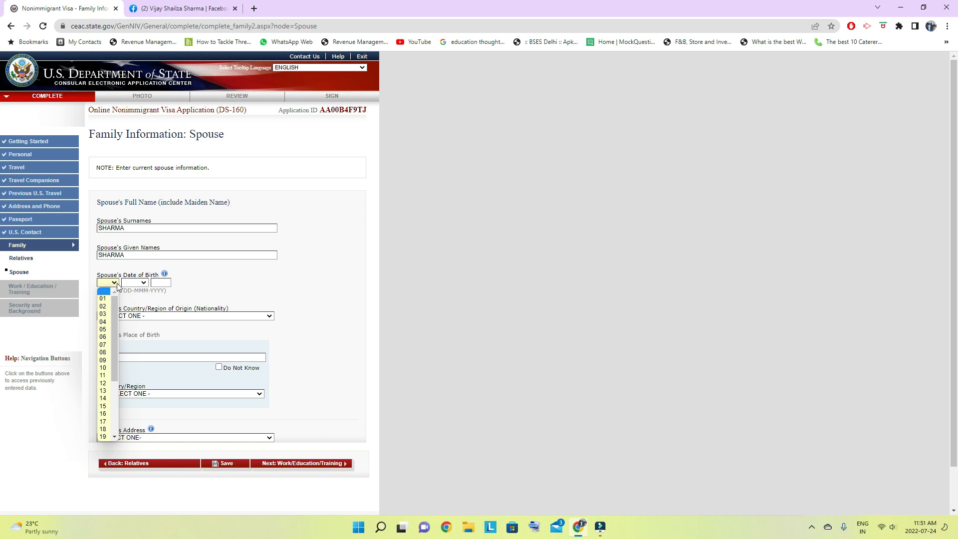
left_click(103, 298)
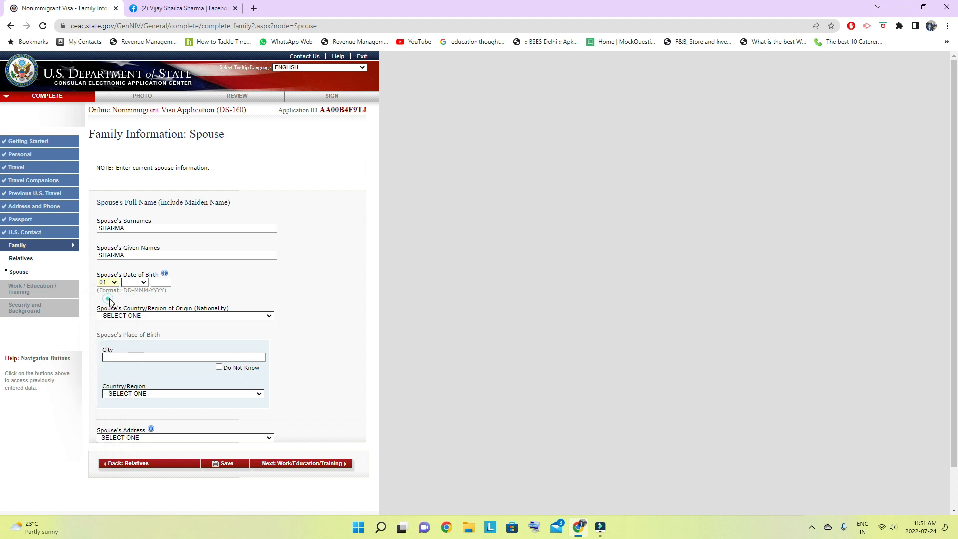
left_click(144, 283)
left_click(145, 284)
left_click(146, 285)
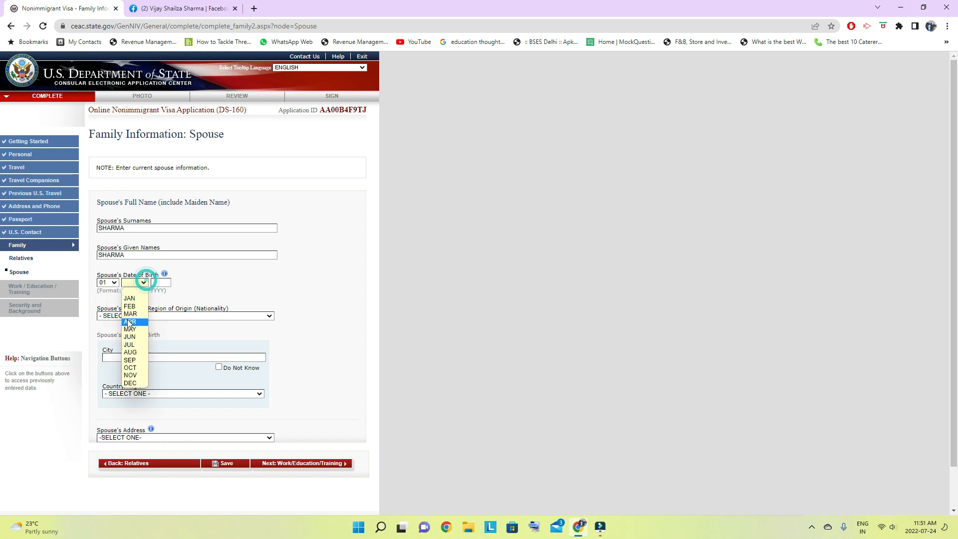
left_click(129, 316)
left_click(165, 285)
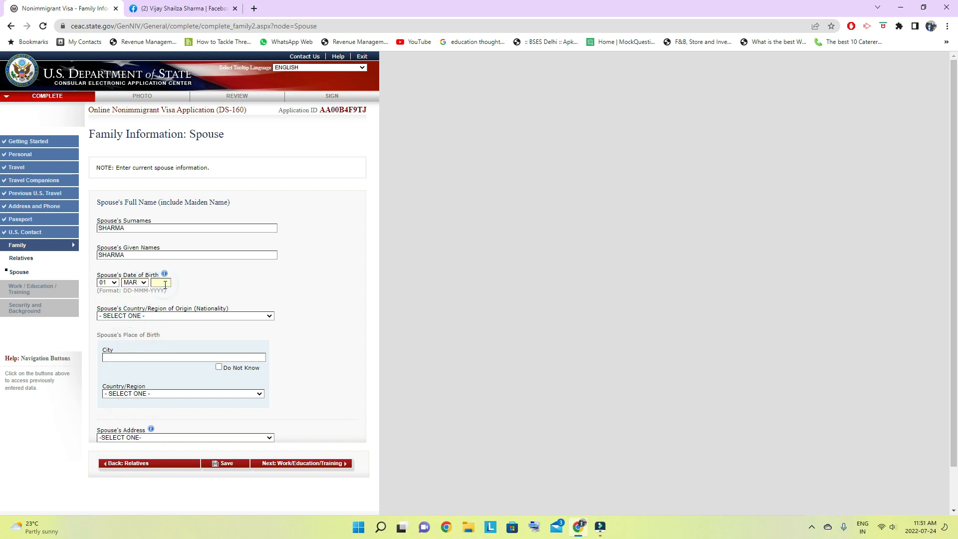
type("1990")
- Set the spouse's nationality to INDIA and the place of birth to city DELHI, country INDIA
left_click(192, 316)
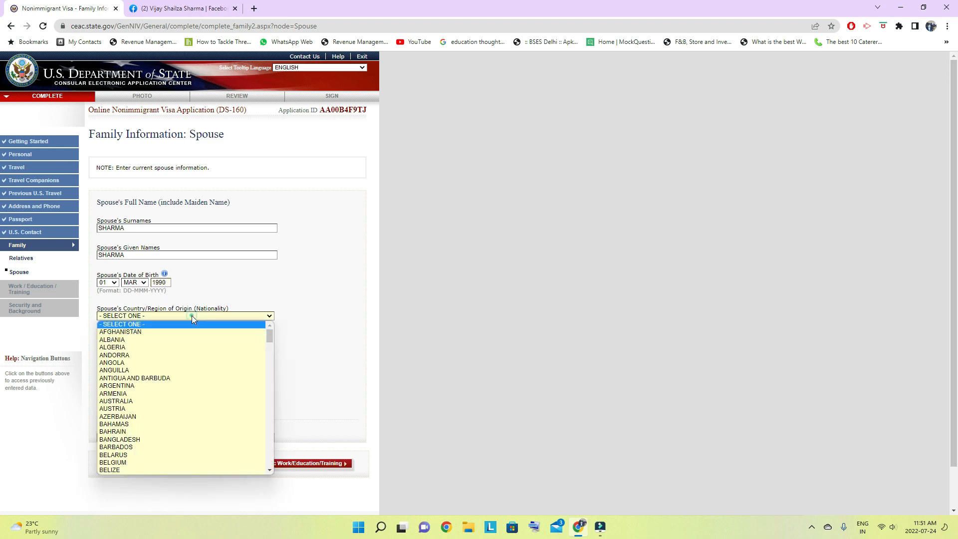
type("india")
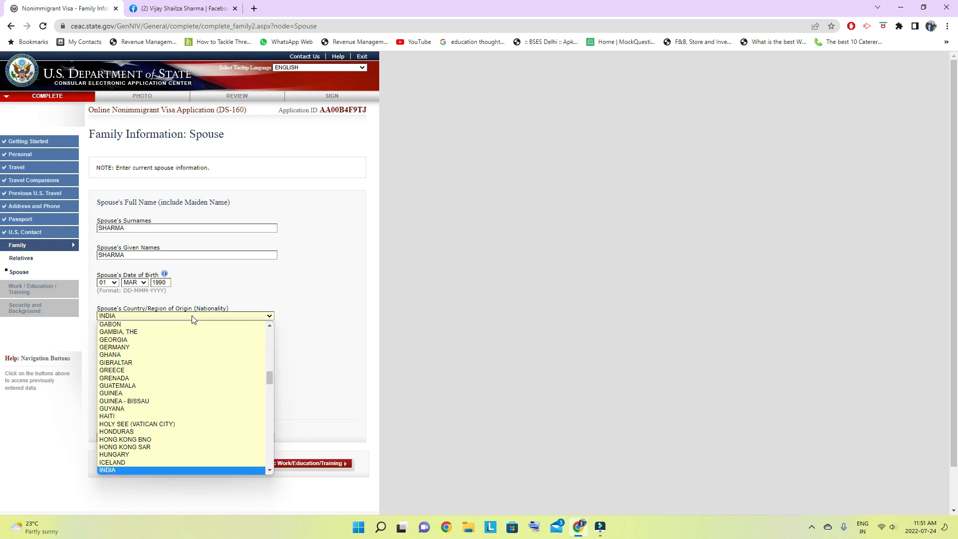
key("Return")
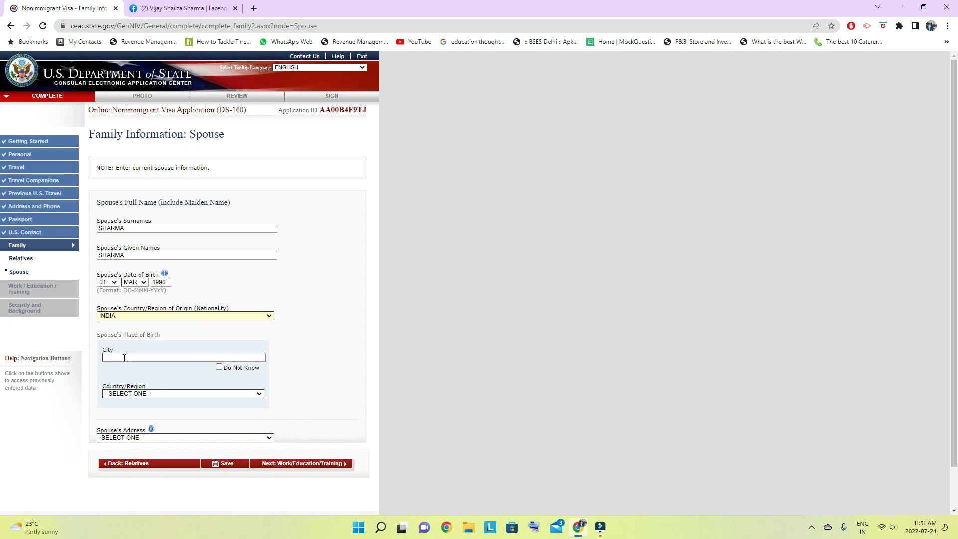
left_click(147, 358)
type("DELHI")
left_click(166, 395)
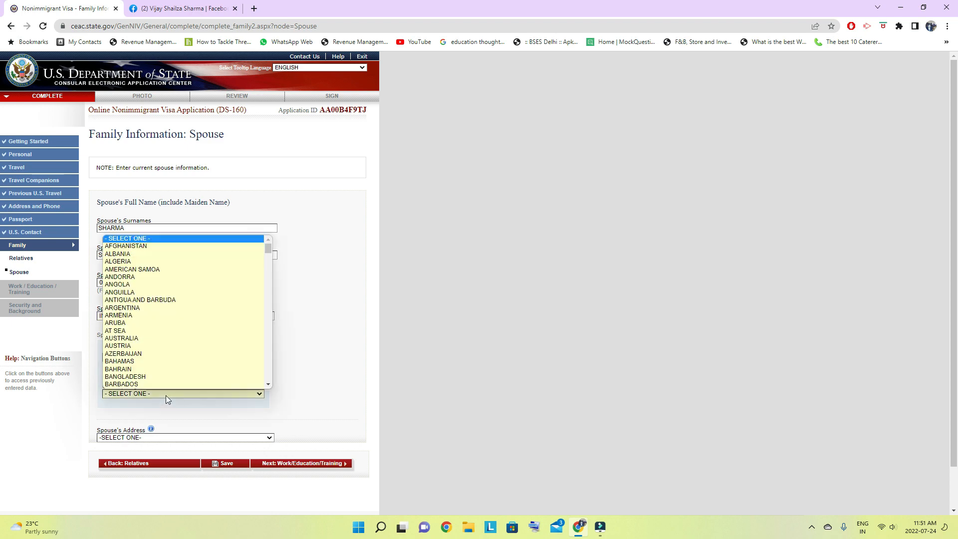
type("ind")
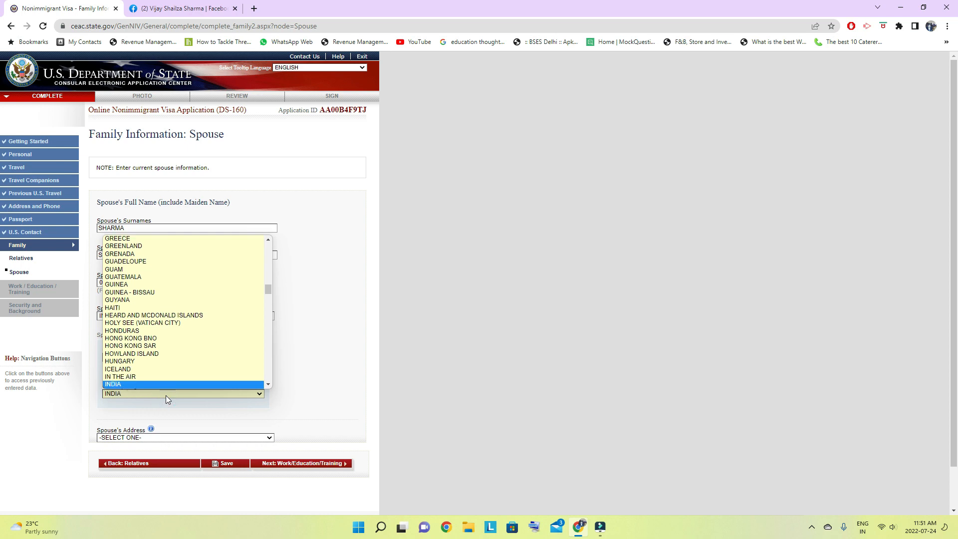
key("Return")
- Set the spouse's address to SAME AS HOME ADDRESS
scroll(161, 416, "down", 1)
scroll(161, 416, "down", 1)
left_click(163, 391)
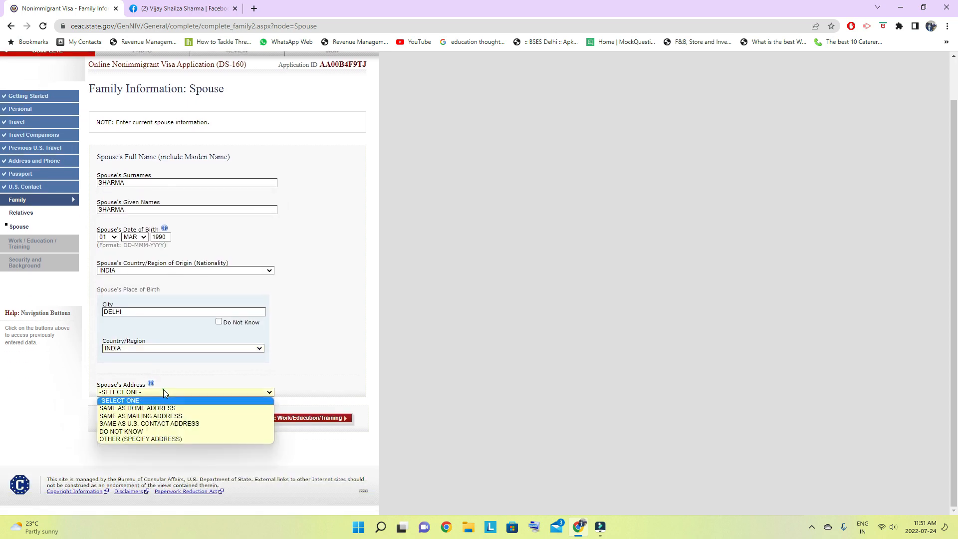
left_click(189, 410)
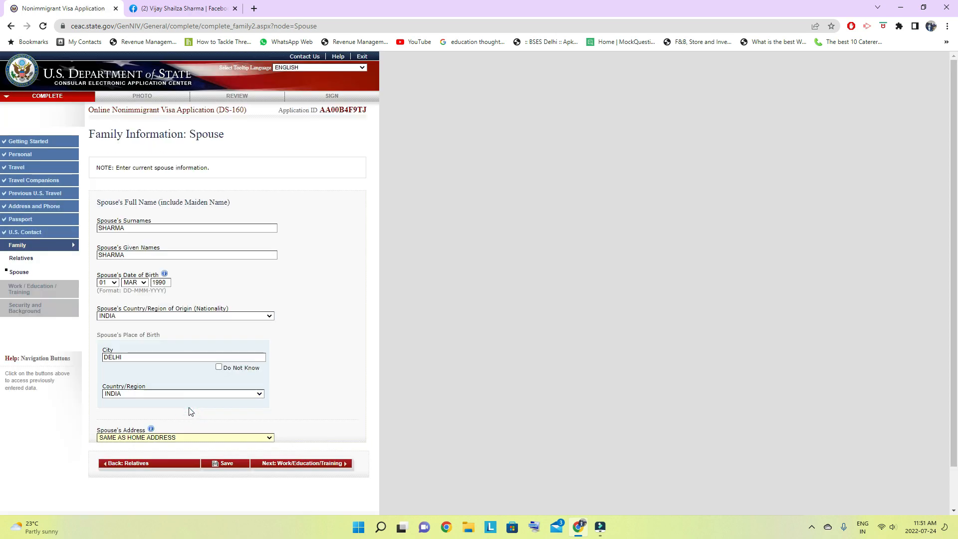
- Save the spouse information, resume the application and proceed to the Work/Education/Training section
left_click(224, 417)
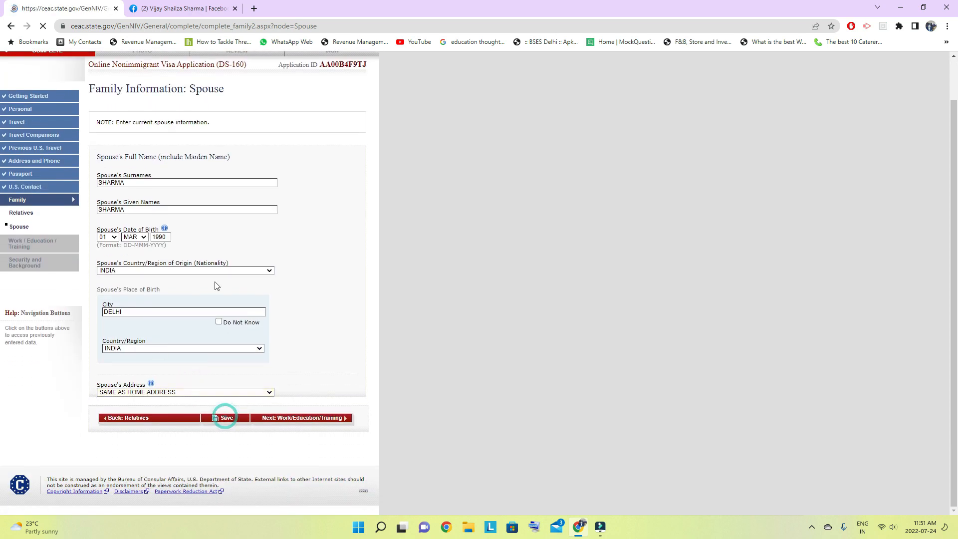
left_click(180, 224)
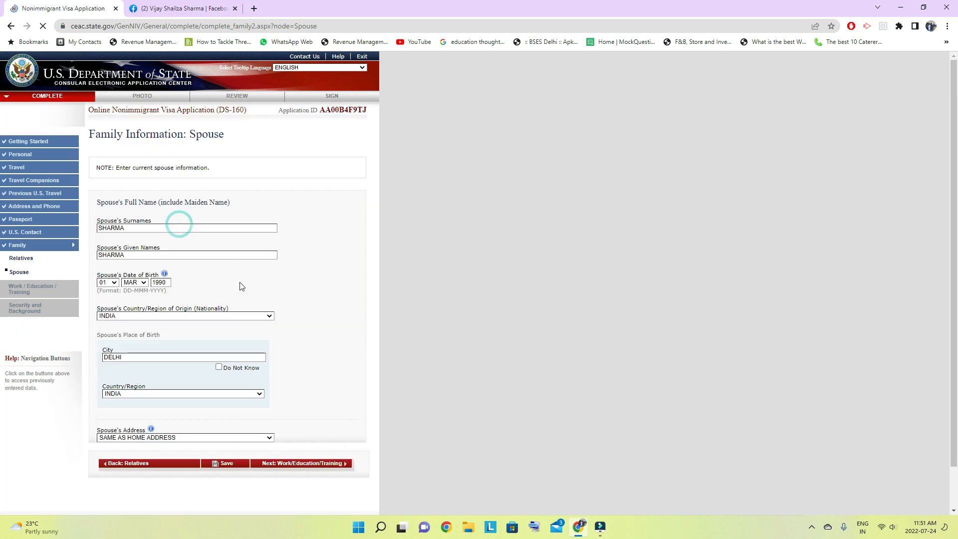
left_click(303, 418)
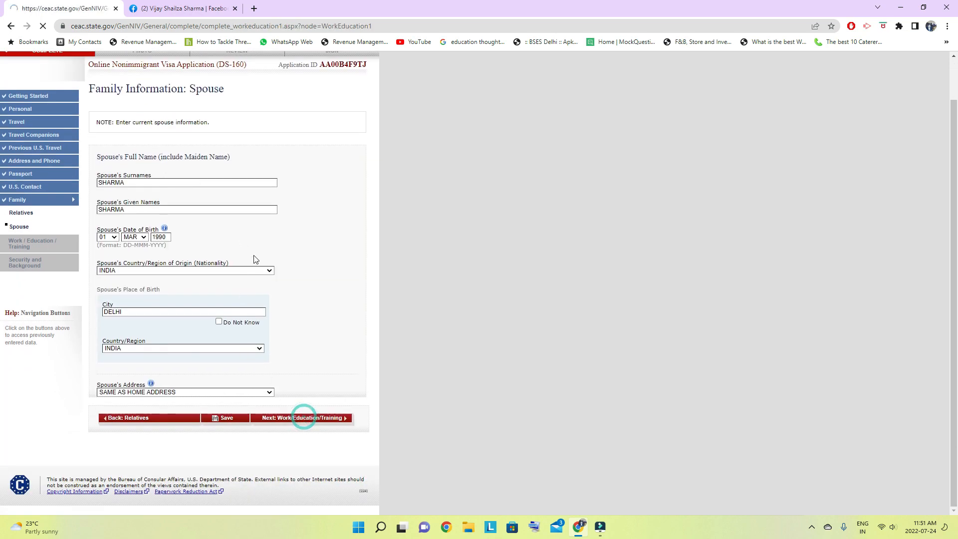
- Open the Primary Occupation choices for the present work and education information
left_click(193, 211)
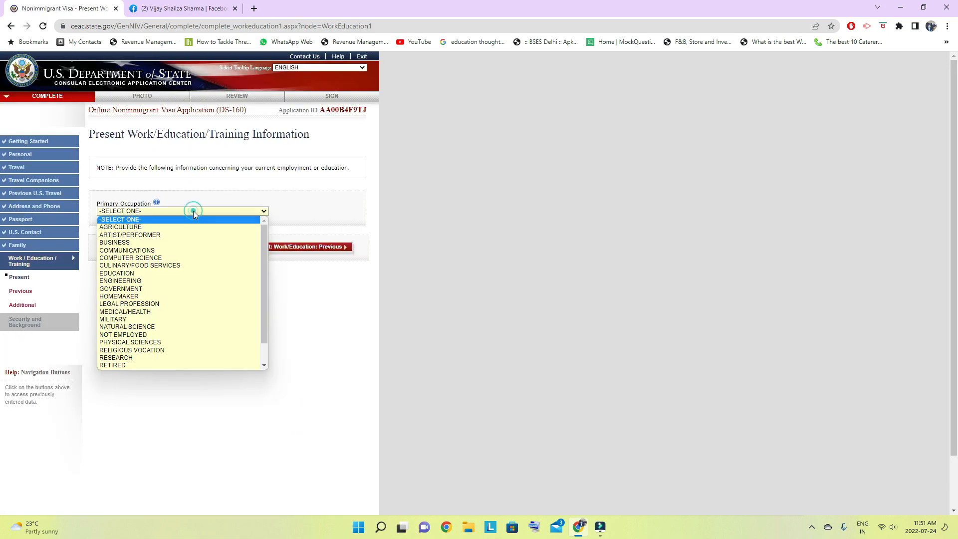
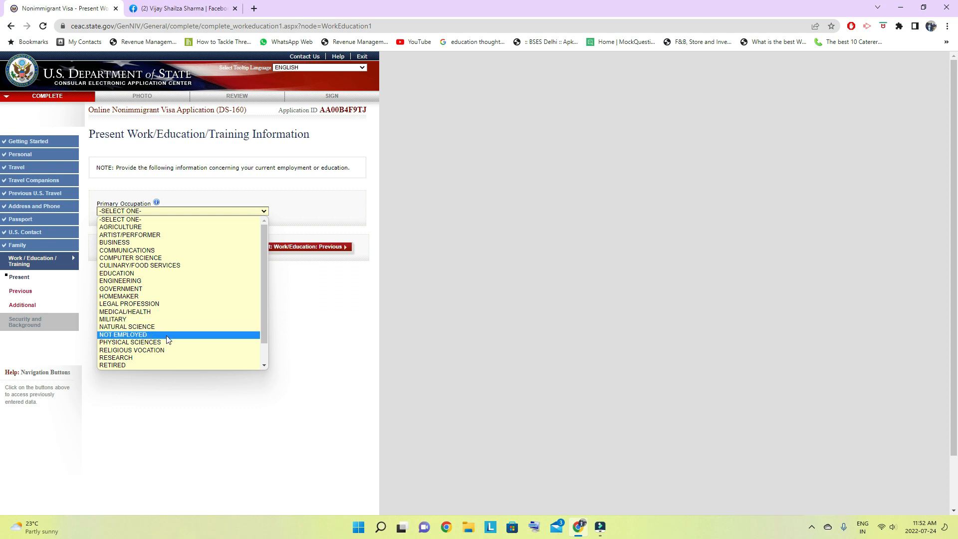
- Set the primary occupation to OTHER and specify it as HOTEL SUPERVISOR
scroll(168, 340, "down", 1)
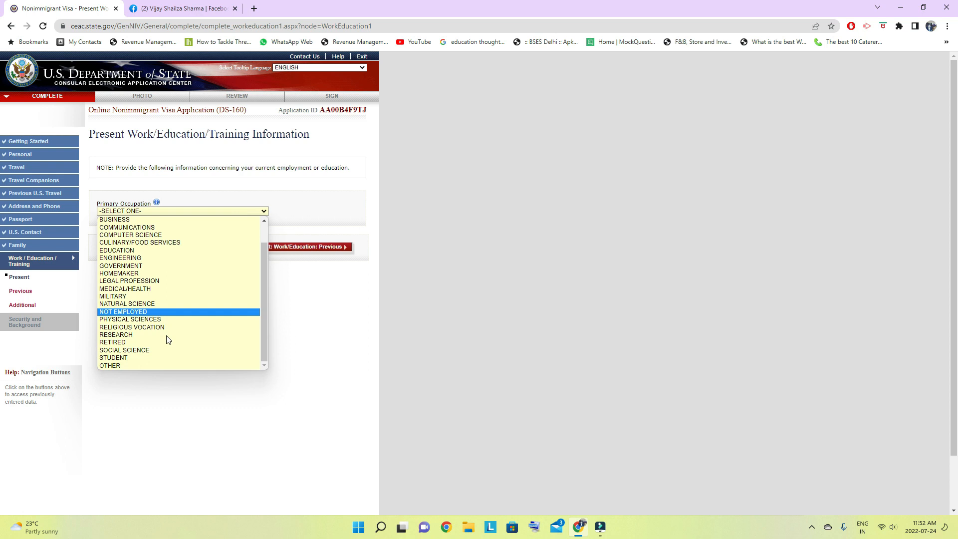
left_click(135, 367)
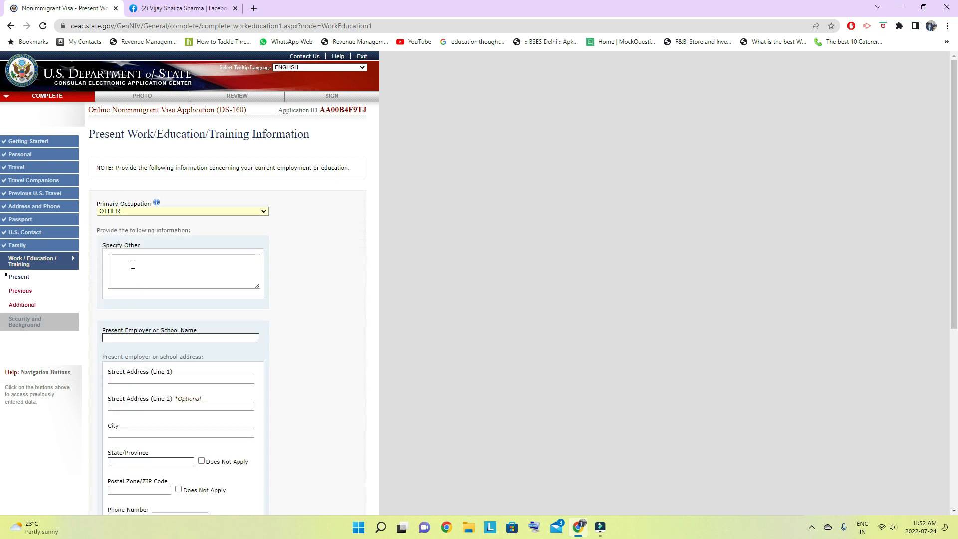
left_click(133, 265)
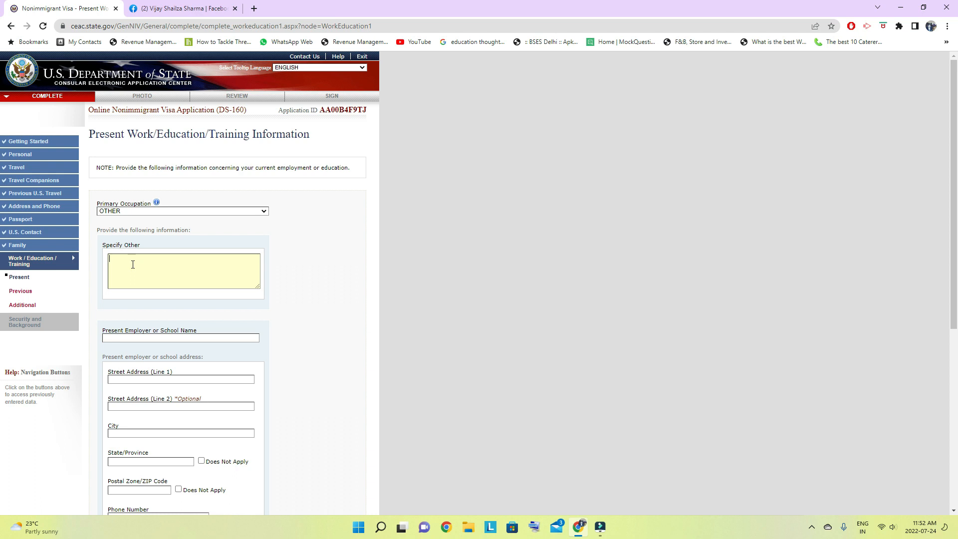
type("HOTEL SUPERVISOR")
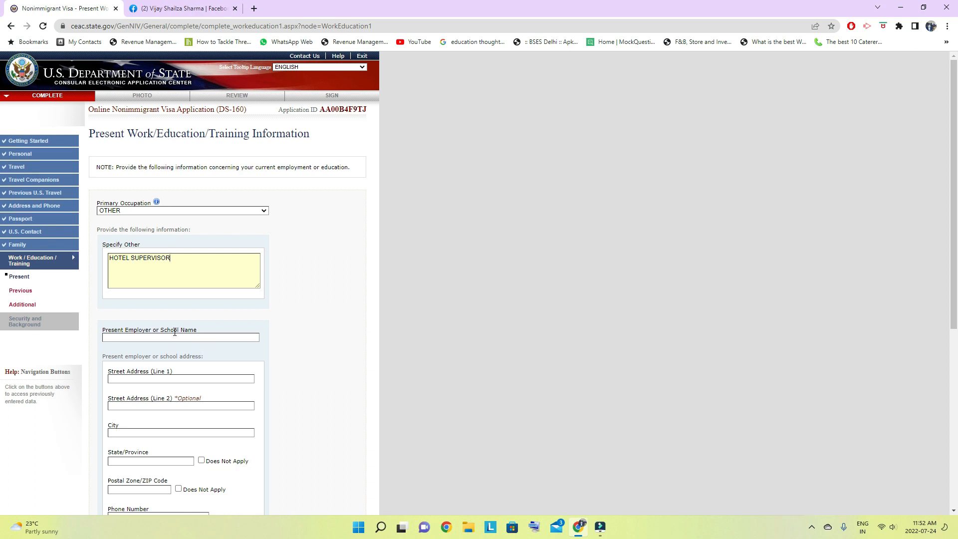
- Enter ABC RESTAURANT as the present employer or school name
scroll(169, 315, "down", 2)
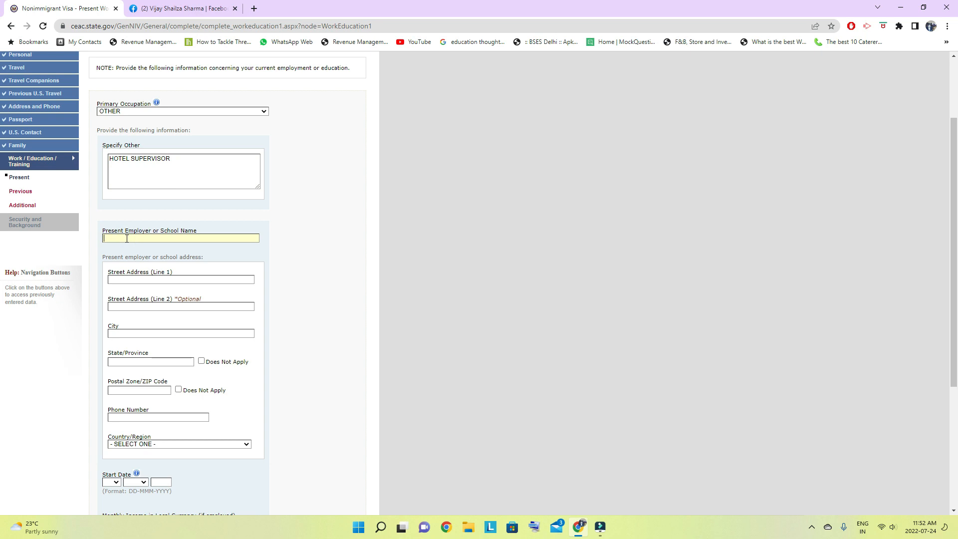
type("ABC RESTAURAN")
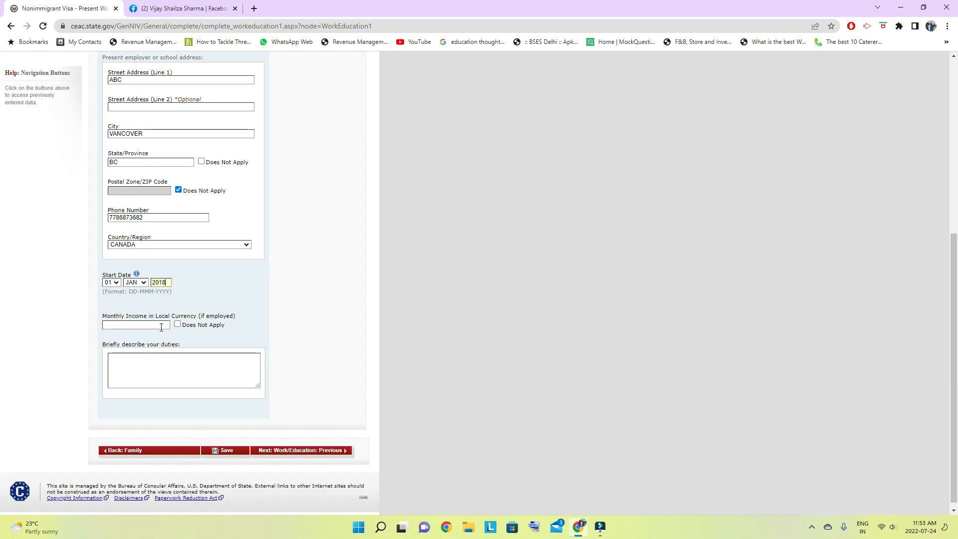
- Enter a monthly income of 3000 and describe the duties as "SOME DUTIES NEED TO ADD."
left_click(129, 325)
type("3000")
left_click(134, 356)
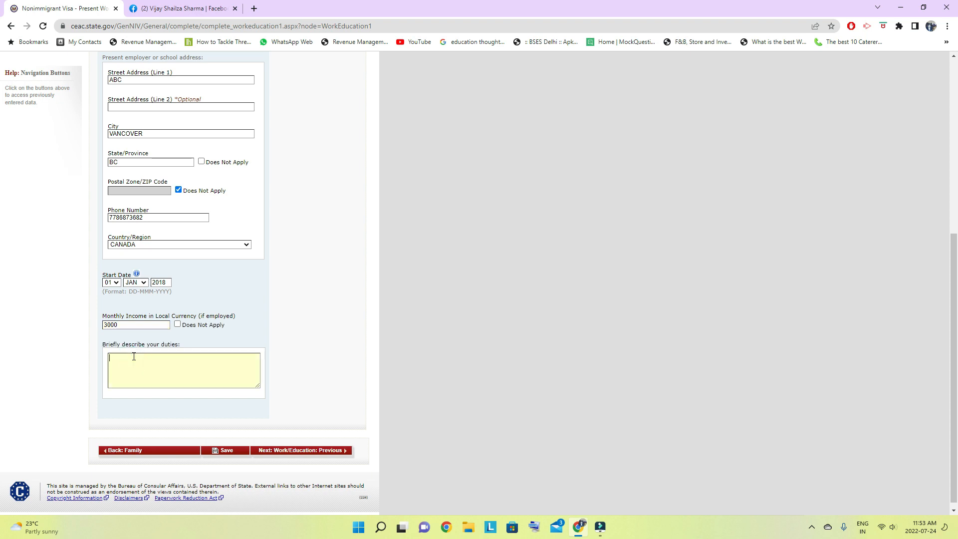
type("SOME DUTIES NEED TO ADD.")
- Save the present work information, resume the application and proceed to the Previous Work/Education page
left_click(223, 451)
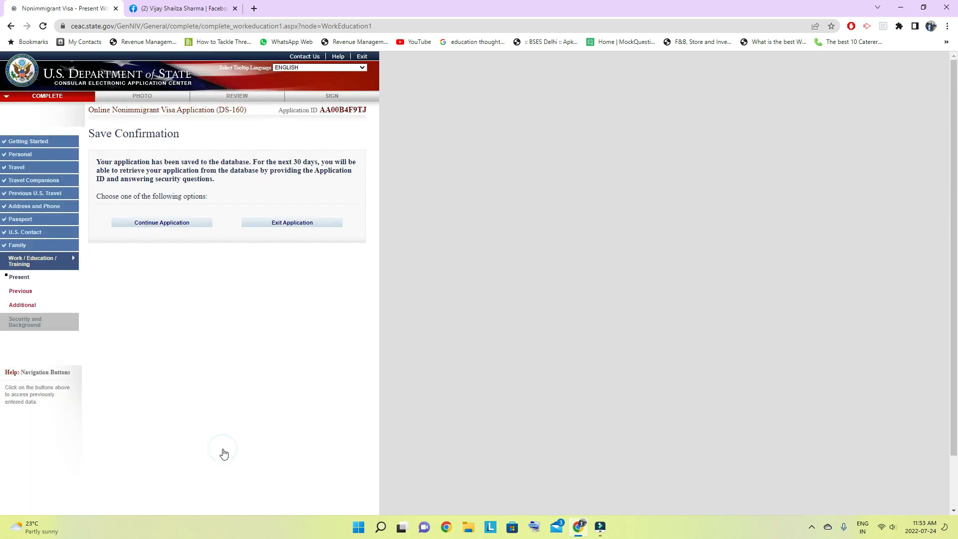
left_click(161, 222)
scroll(214, 279, "down", 6)
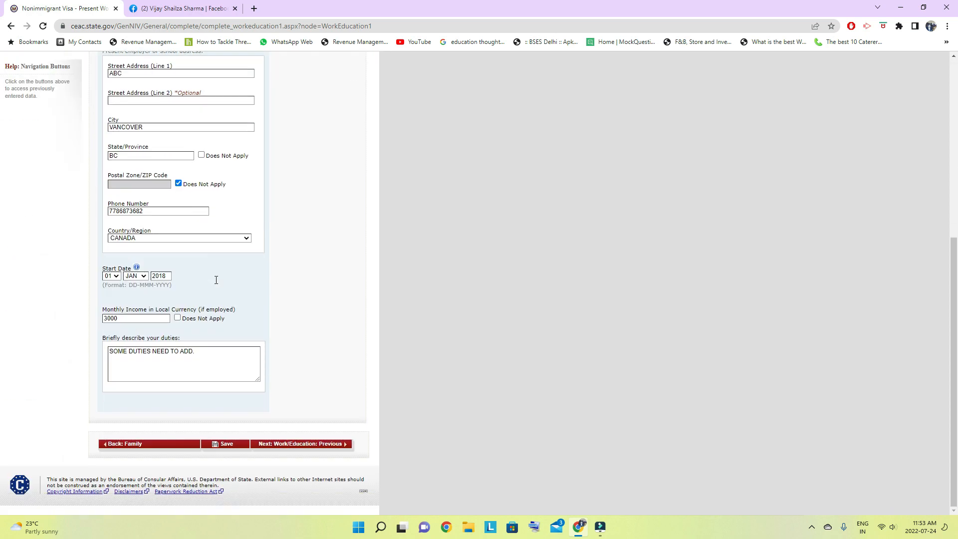
left_click(318, 445)
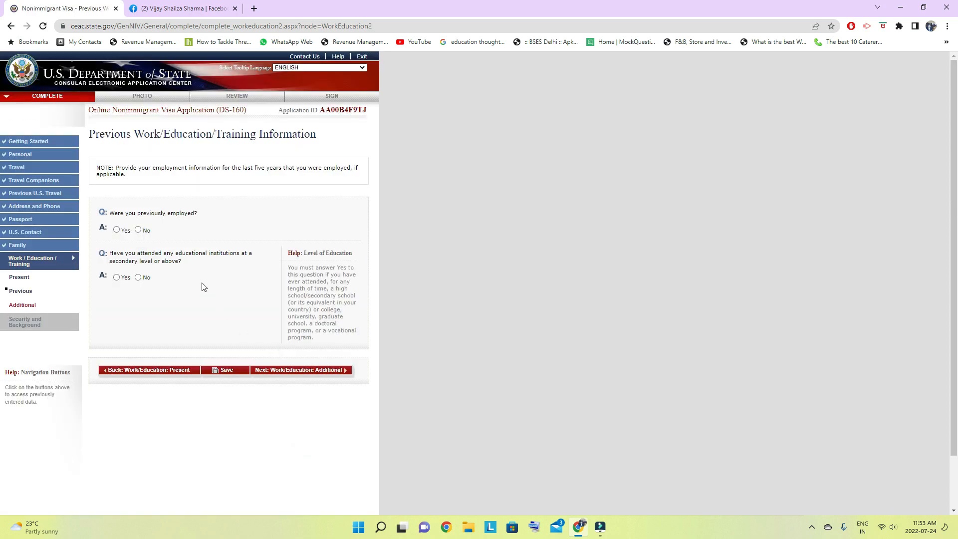
- Answer No to having been previously employed and Yes to having attended an educational institution at secondary level or above
left_click(138, 230)
left_click(117, 278)
scroll(196, 294, "down", 3)
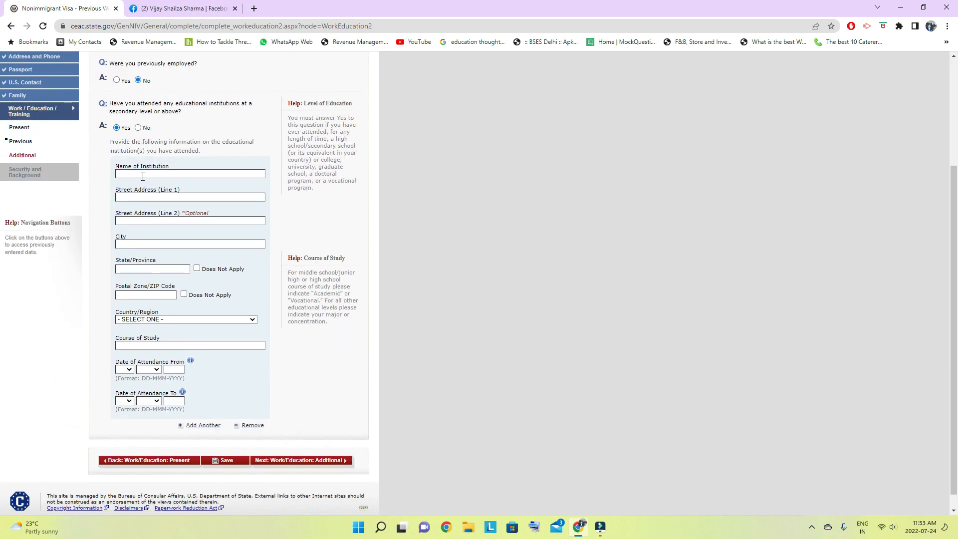
- Enter DELHI UNIVERSITY as the institution's name and DELHI as its street address
left_click(143, 174)
type("DELHI UNIVERSITY")
left_click(142, 196)
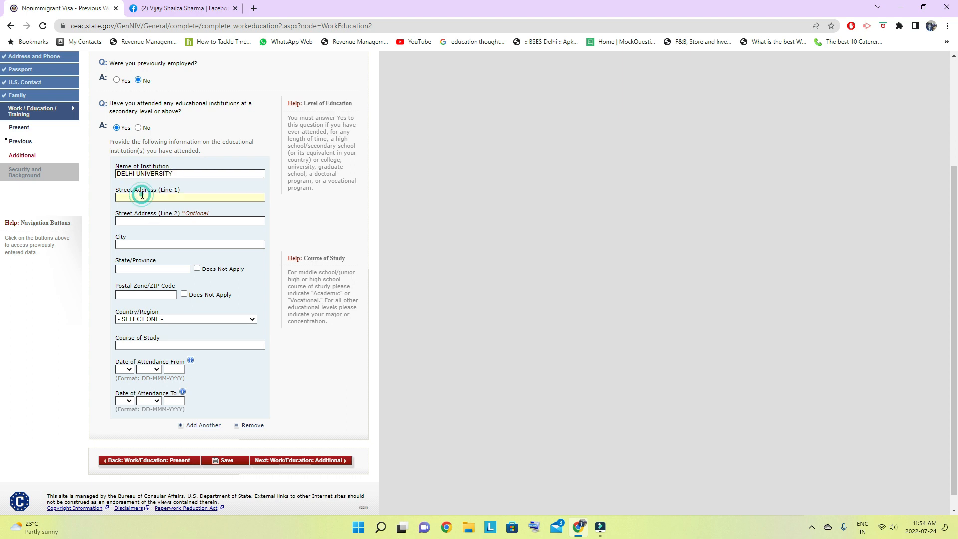
type("DELHI")
- Set the institution's city and state to DELHI and mark its postal code as Does Not Apply
left_click(145, 241)
type("DELH")
left_click(132, 269)
type("DELHI")
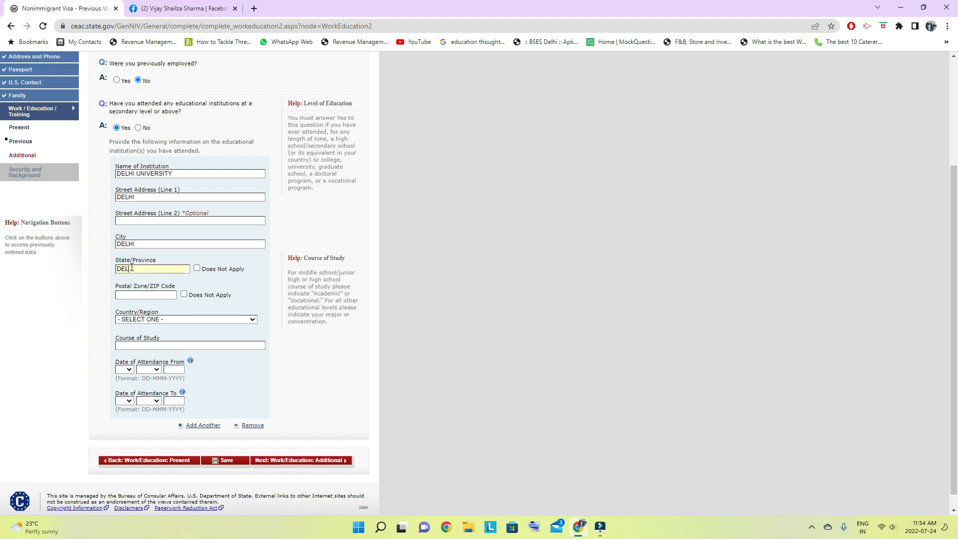
left_click(183, 294)
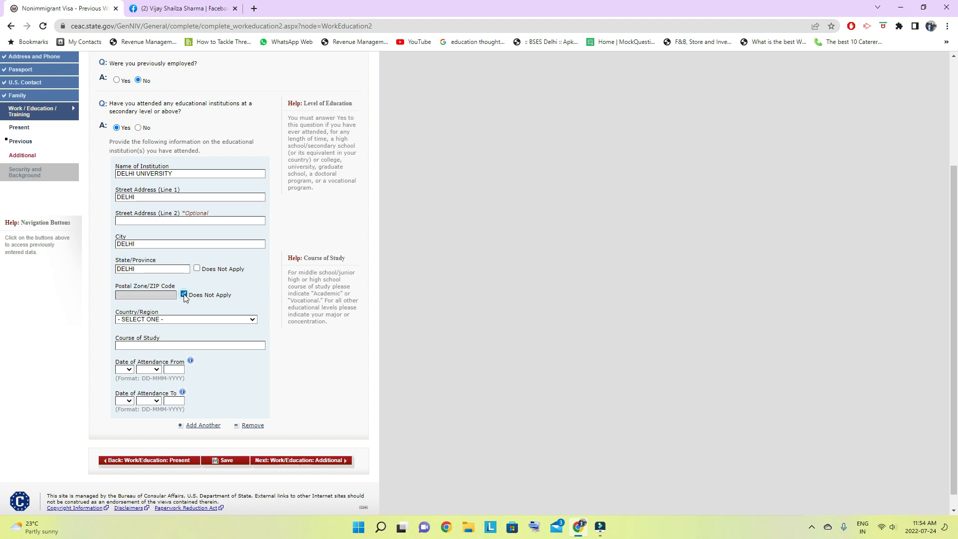
- Set the institution's country to INDIA
left_click(180, 319)
type("indo")
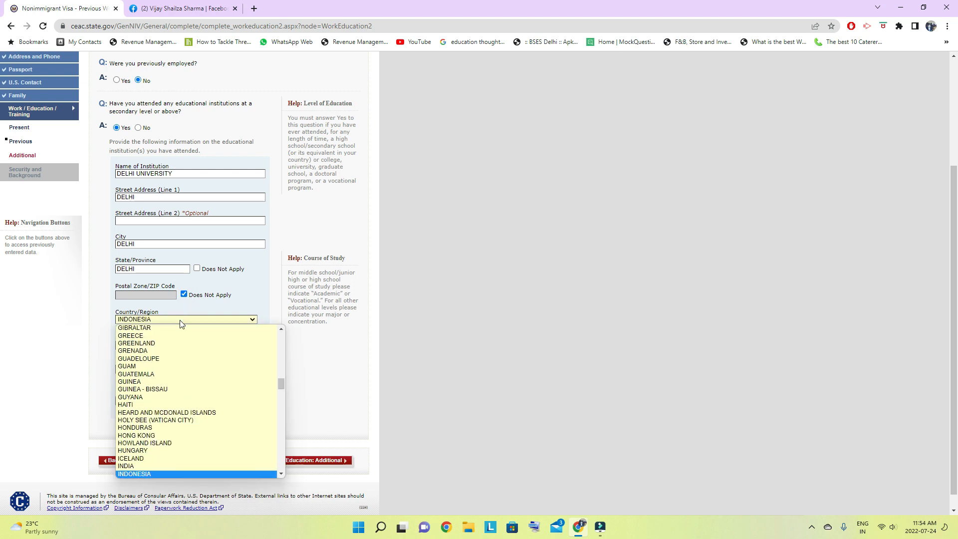
scroll(180, 325, "down", 2)
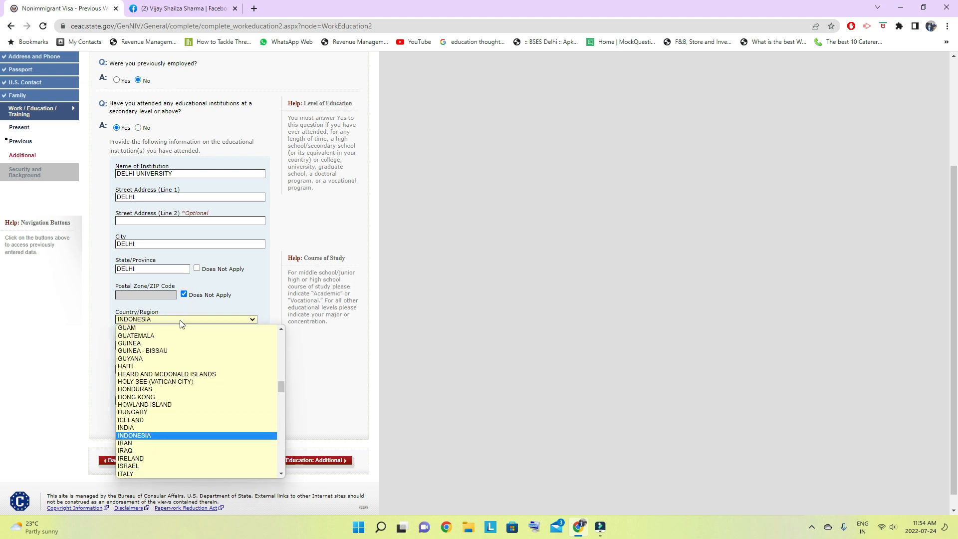
key("Down")
key("Down")
key("Down")
key("Down")
key("Down")
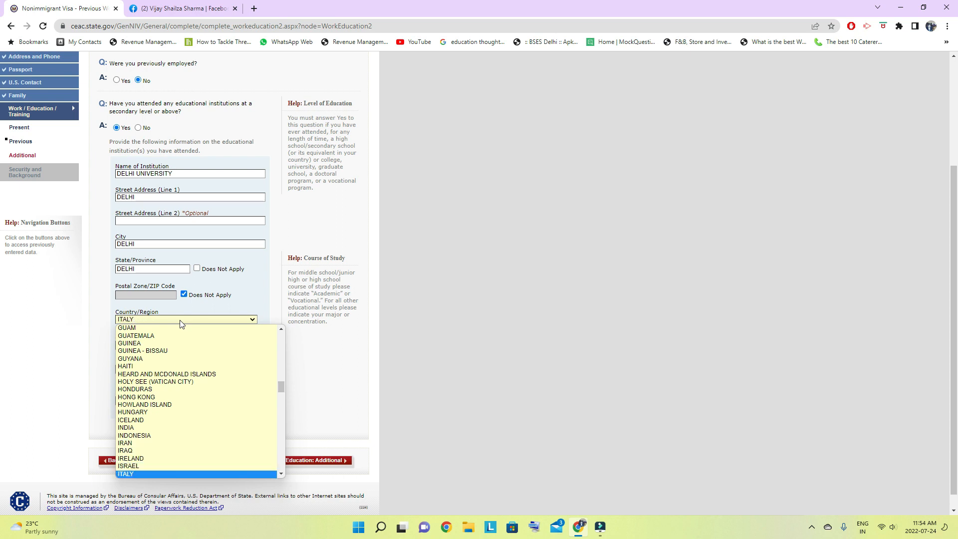
type("in")
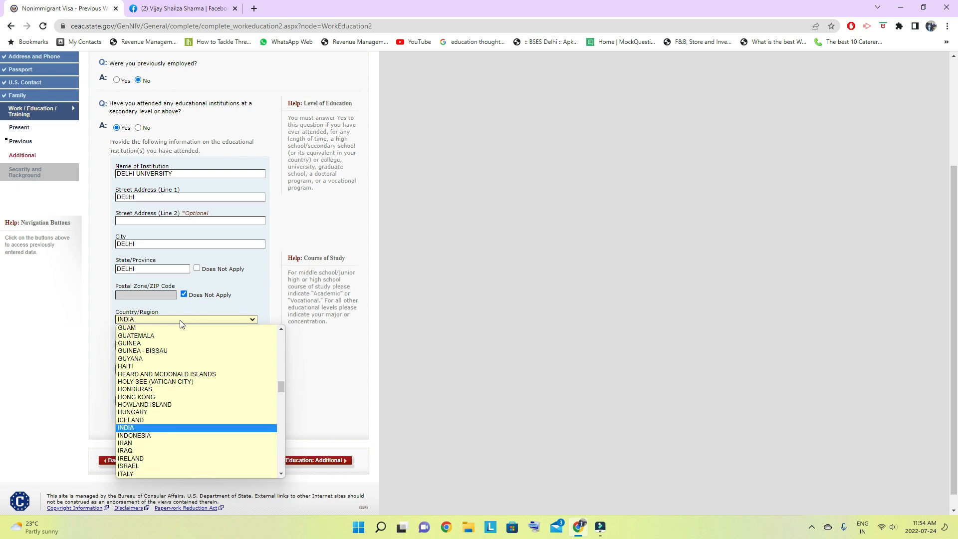
key("Return")
- Enter ARTS as the course of study and choose day 01 and the month for the attendance start date
left_click(153, 346)
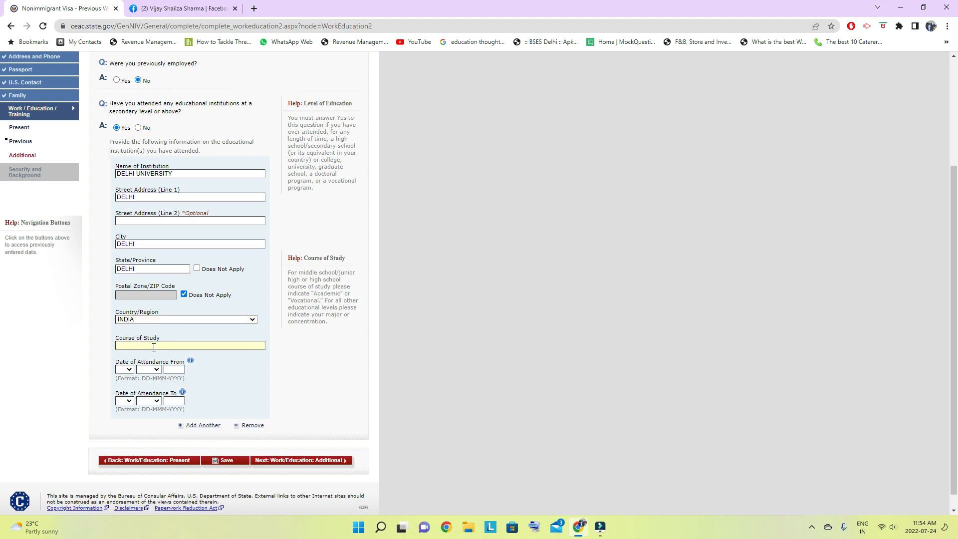
type("ARTS")
left_click(125, 369)
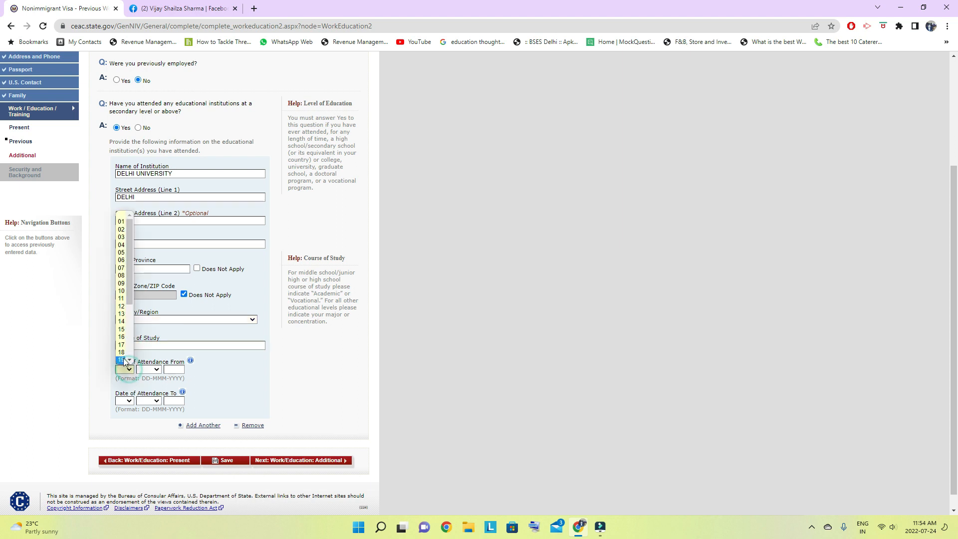
left_click(121, 221)
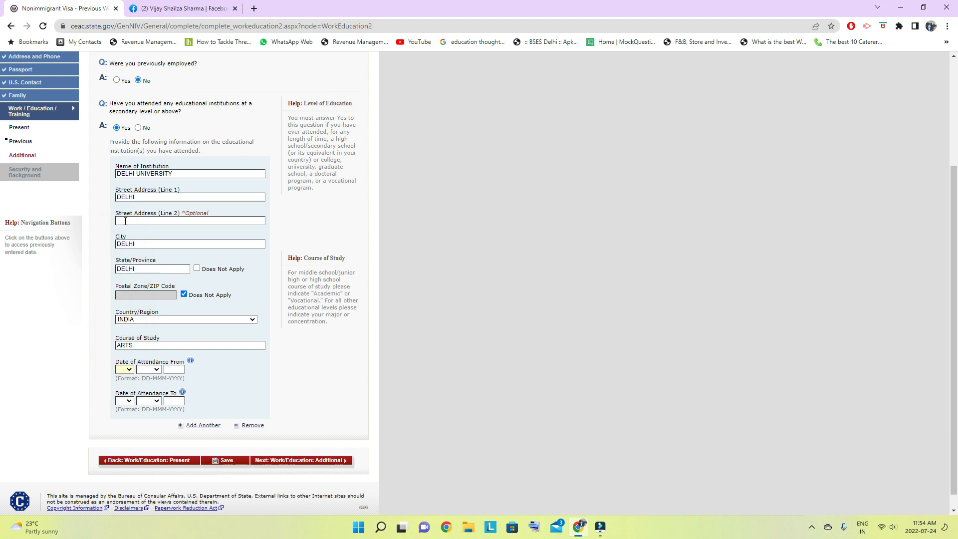
left_click(156, 370)
left_click(149, 386)
left_click(177, 371)
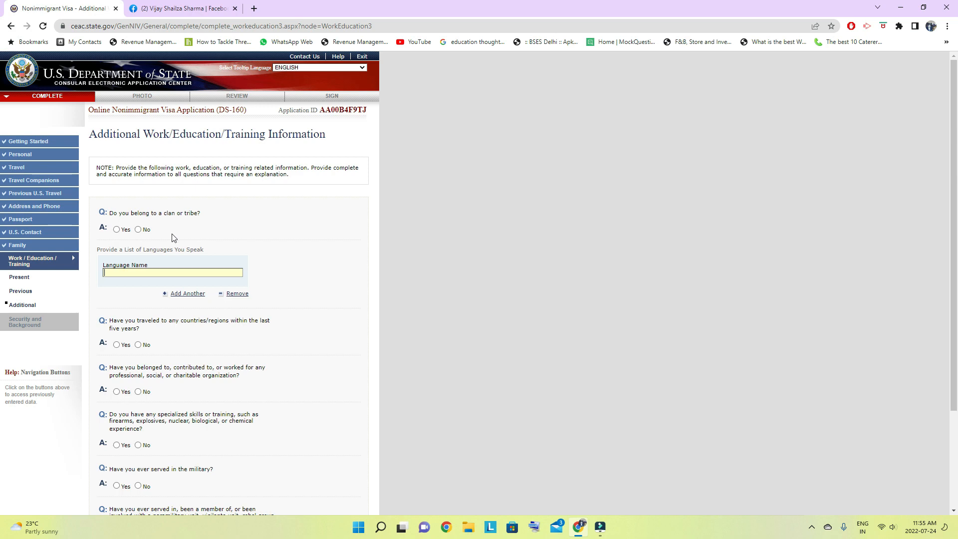
- Answer No to belonging to a clan or tribe and enter HINDI as the first spoken language
left_click(138, 230)
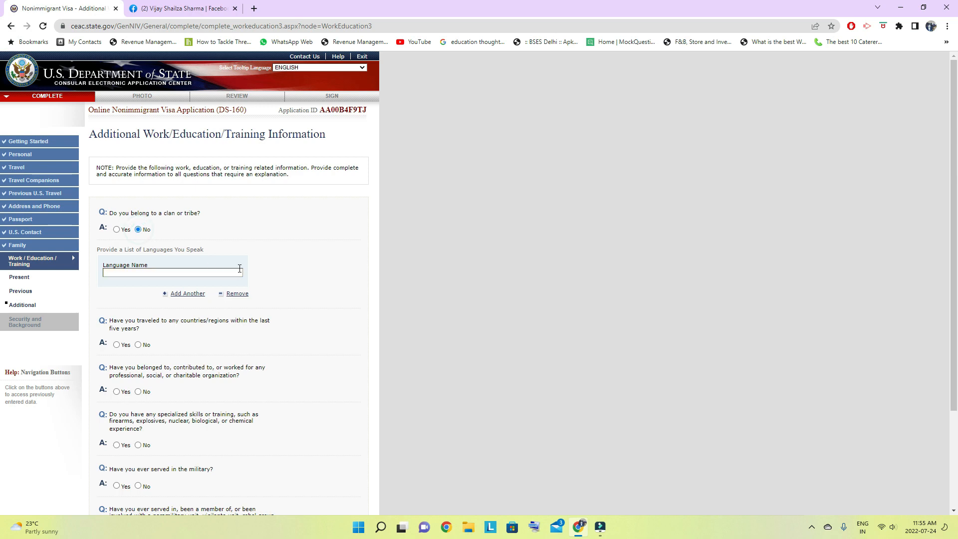
left_click(136, 270)
type("HINDI")
- Add ENGLISH and PUNJABI to the list of spoken languages
left_click(186, 294)
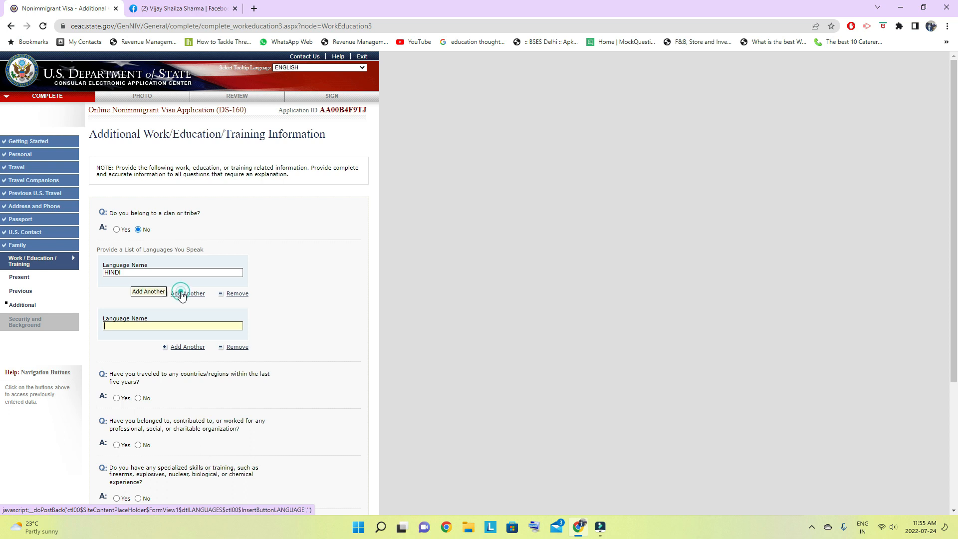
left_click(126, 328)
type("ENGL")
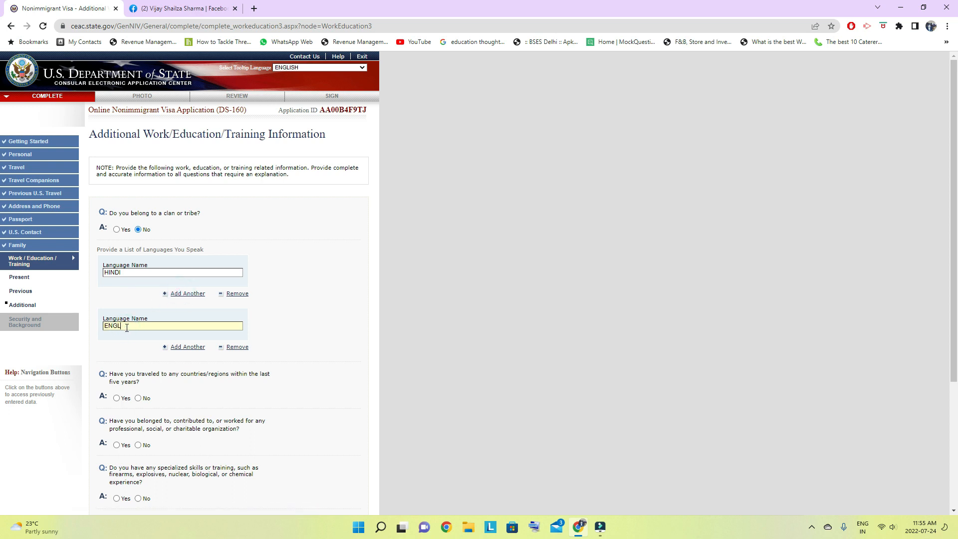
type("ISH")
left_click(185, 348)
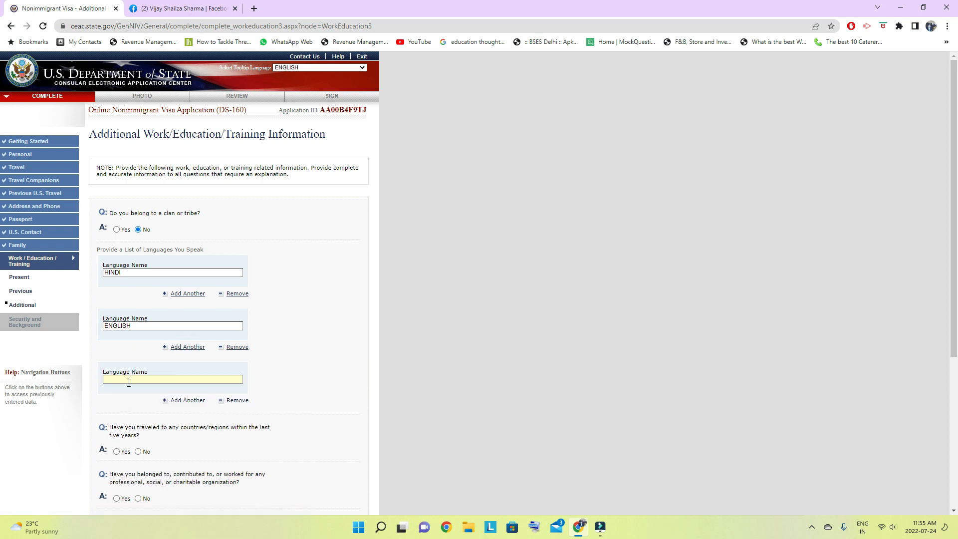
type("PUNJABI")
left_click(189, 402)
scroll(207, 357, "down", 3)
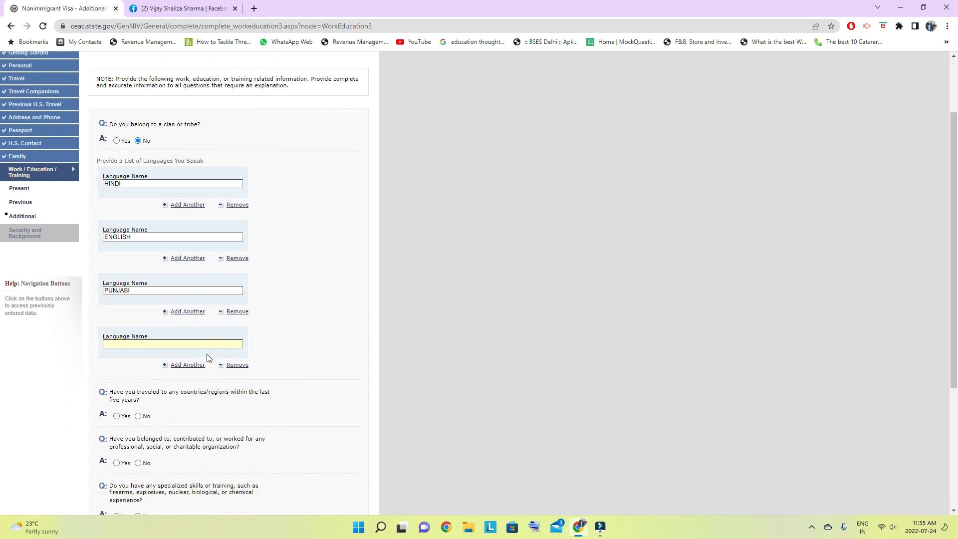
left_click(237, 304)
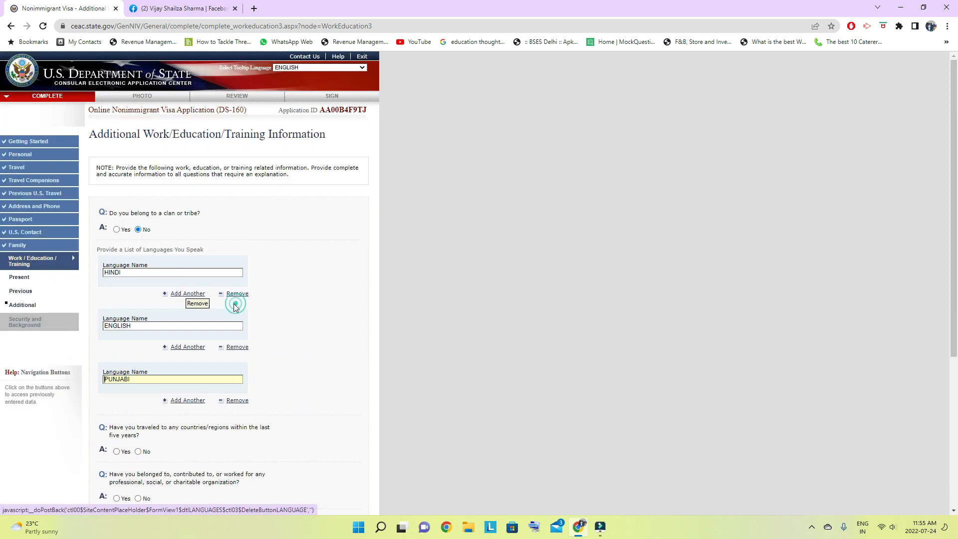
- Answer Yes to traveling within the last five years and list UNITED ARAB EMIRATES as the country visited
scroll(214, 358, "down", 2)
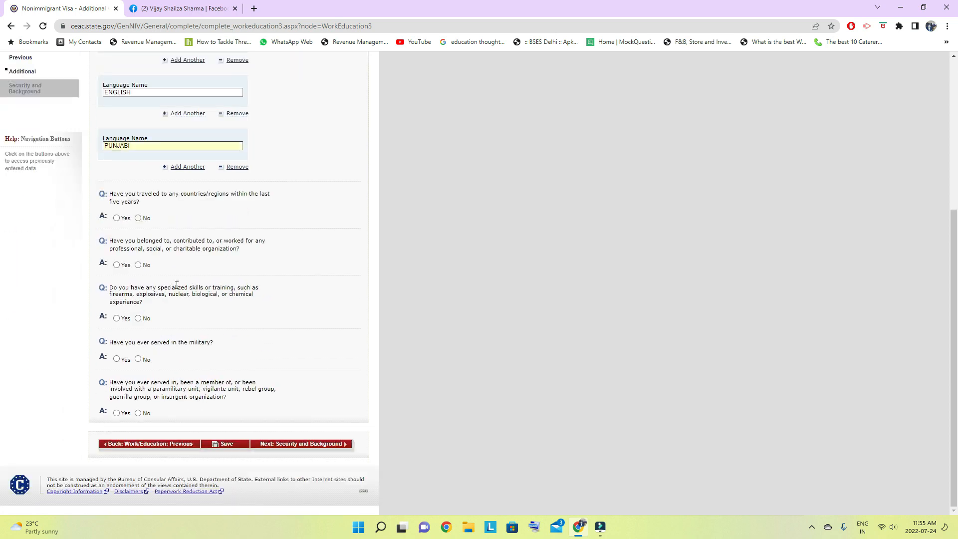
left_click(117, 218)
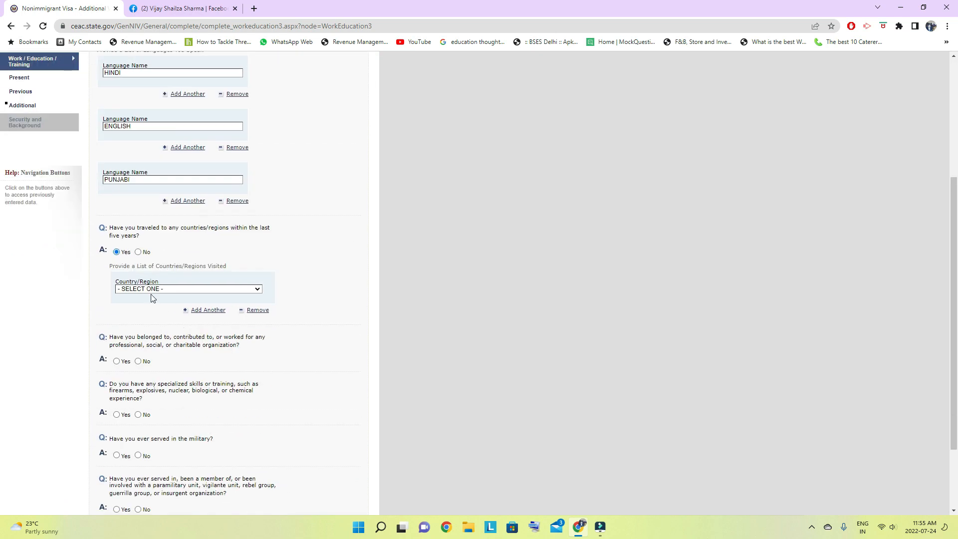
left_click(196, 289)
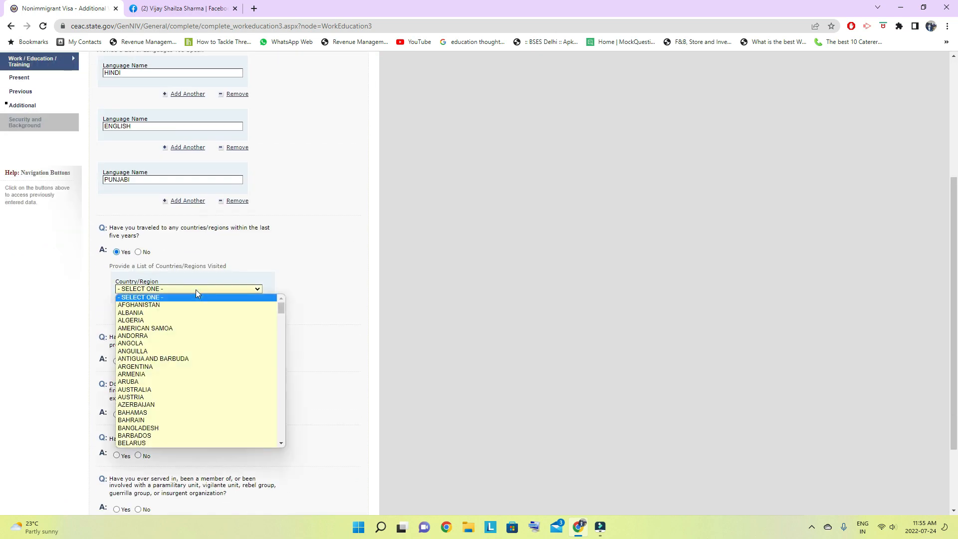
type("un")
key("Return")
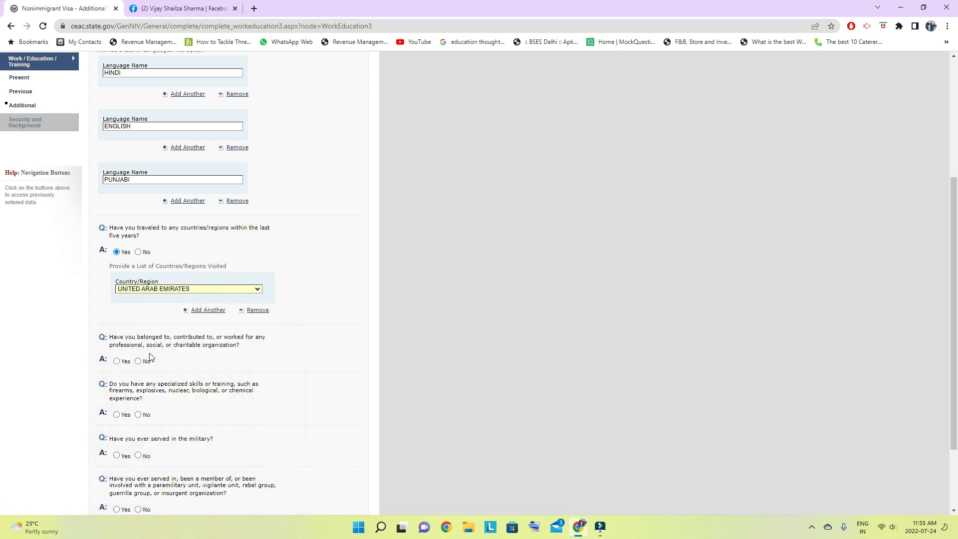
- Answer No to belonging to, contributing to or working for a professional, social or charitable organization
scroll(150, 356, "down", 2)
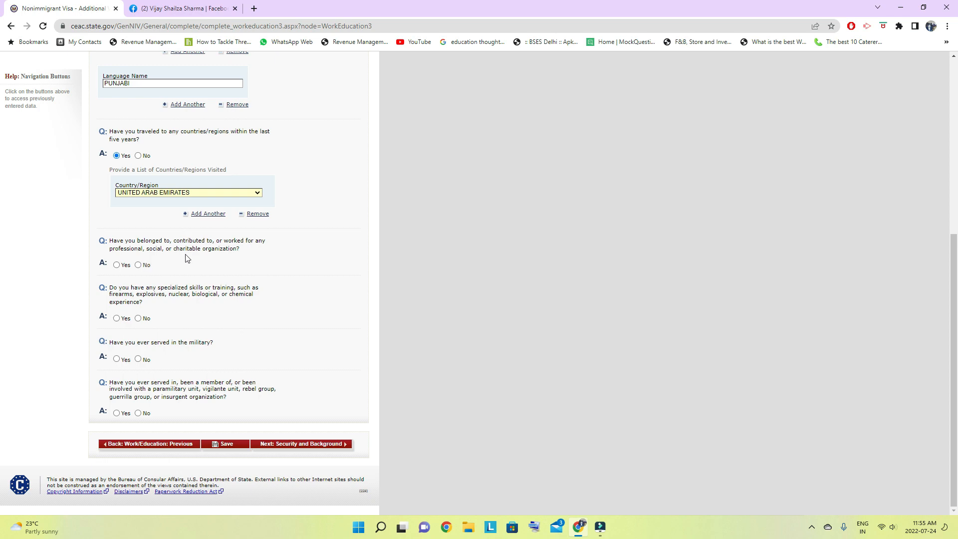
left_click(138, 264)
scroll(142, 312, "down", 5)
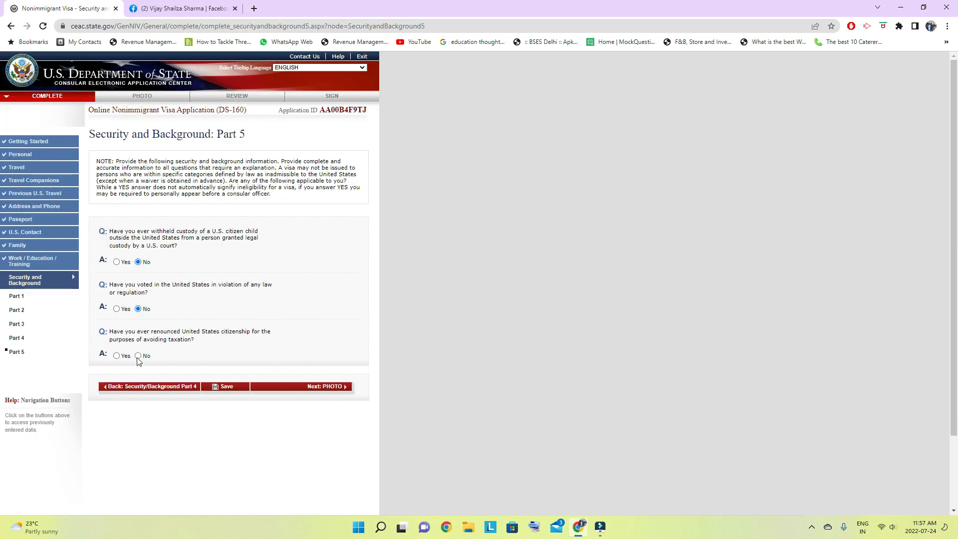
- Answer No to renouncing United States citizenship to avoid taxation, then save and resume the application
left_click(138, 355)
left_click(228, 387)
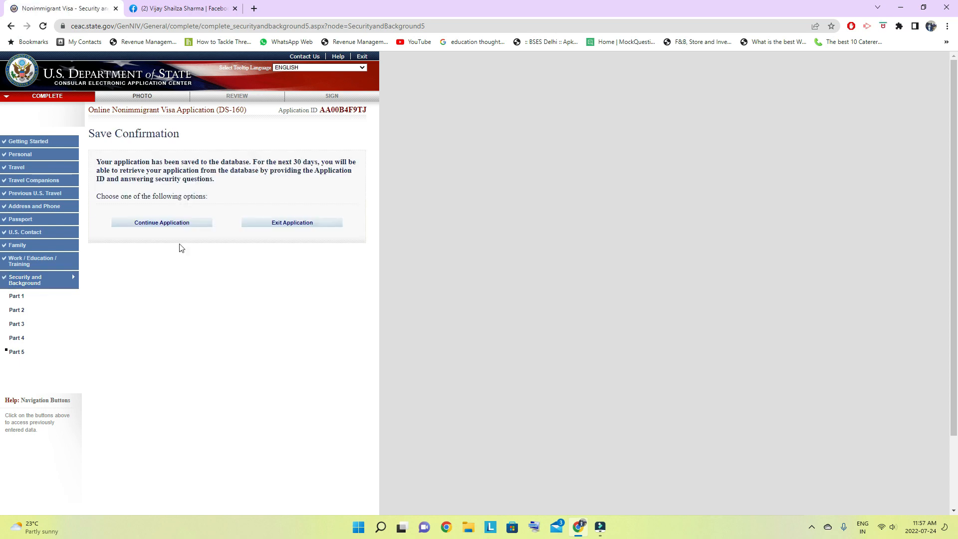
left_click(165, 226)
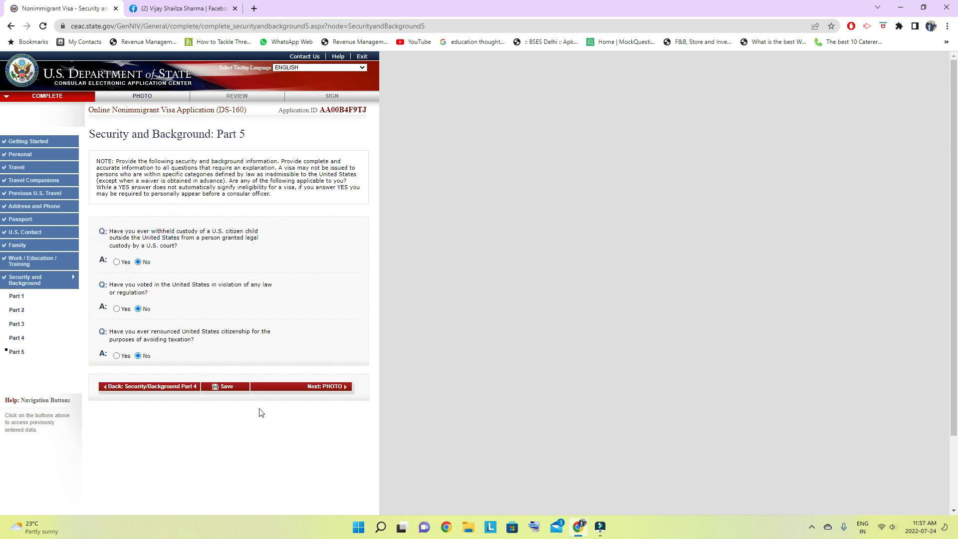
- Proceed to the photo stage and open the photo submission system
left_click(299, 389)
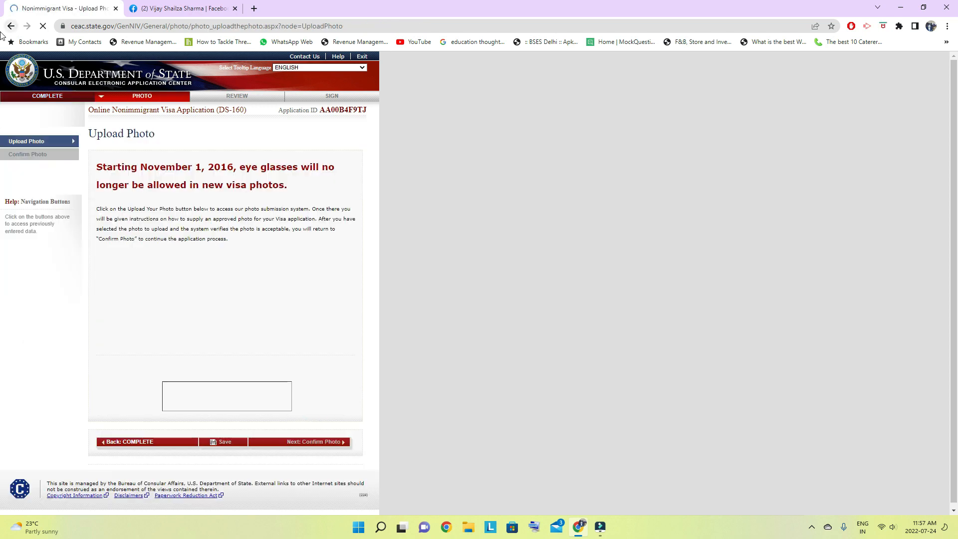
left_click(218, 394)
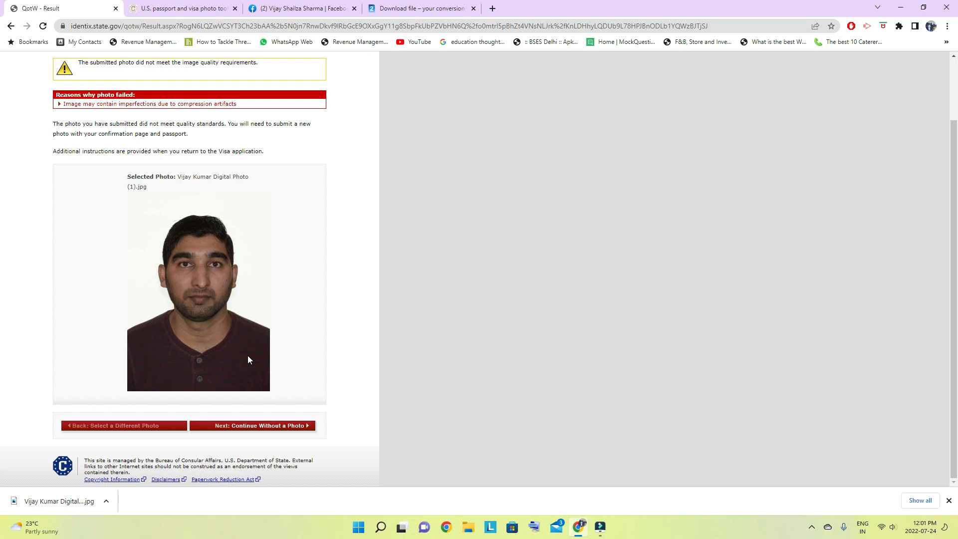
- Continue without a photo to the Confirm Photo page
left_click(276, 425)
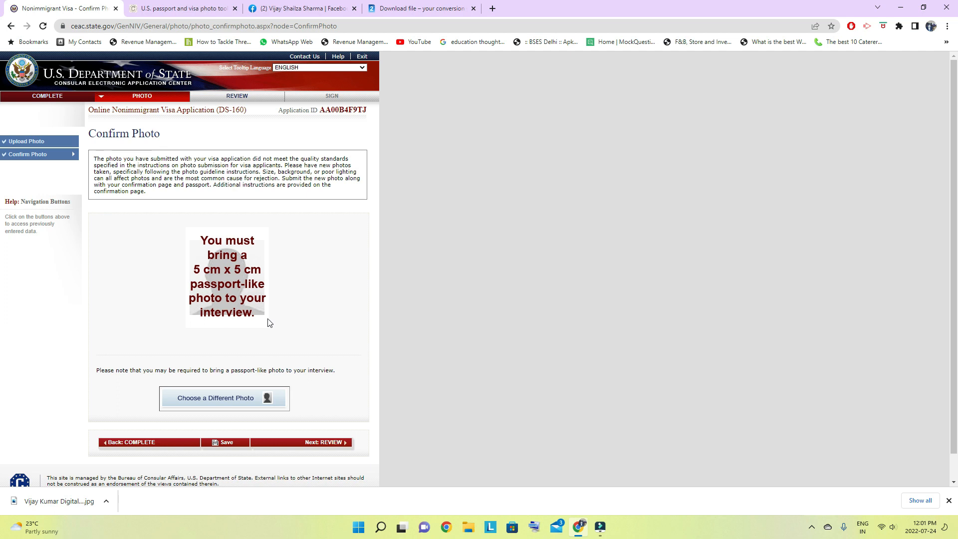
scroll(269, 323, "down", 1)
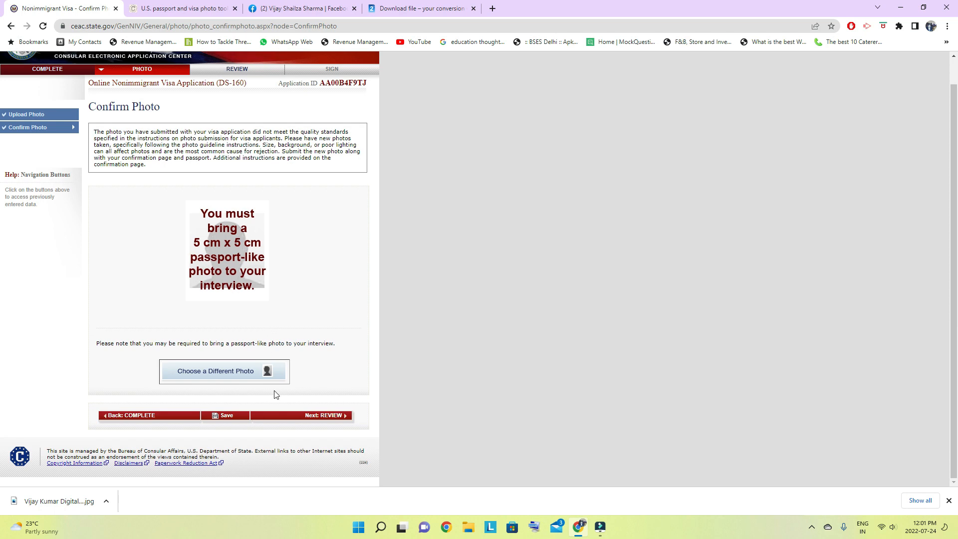
- Enter the review stage and check the personal, address, phone and passport information before continuing to the travel section
left_click(323, 416)
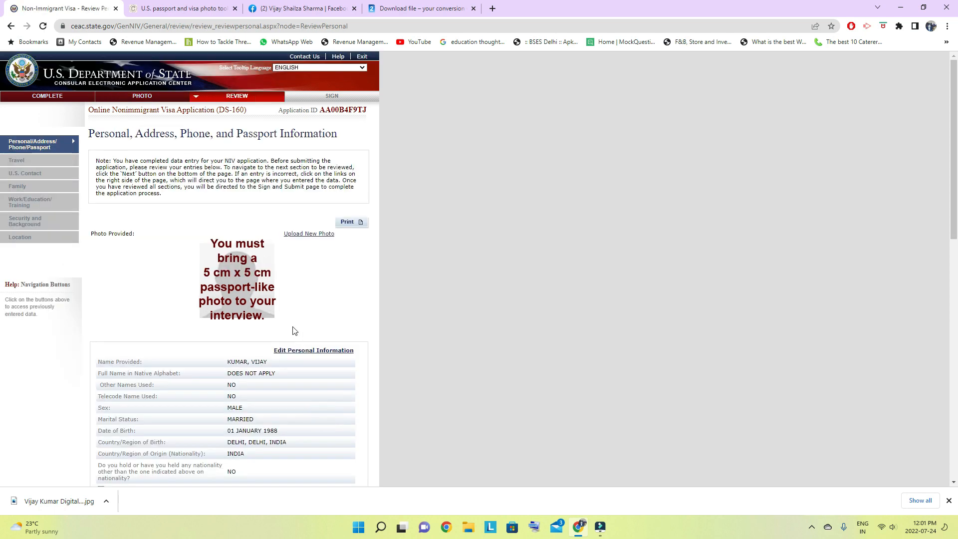
scroll(294, 331, "down", 2)
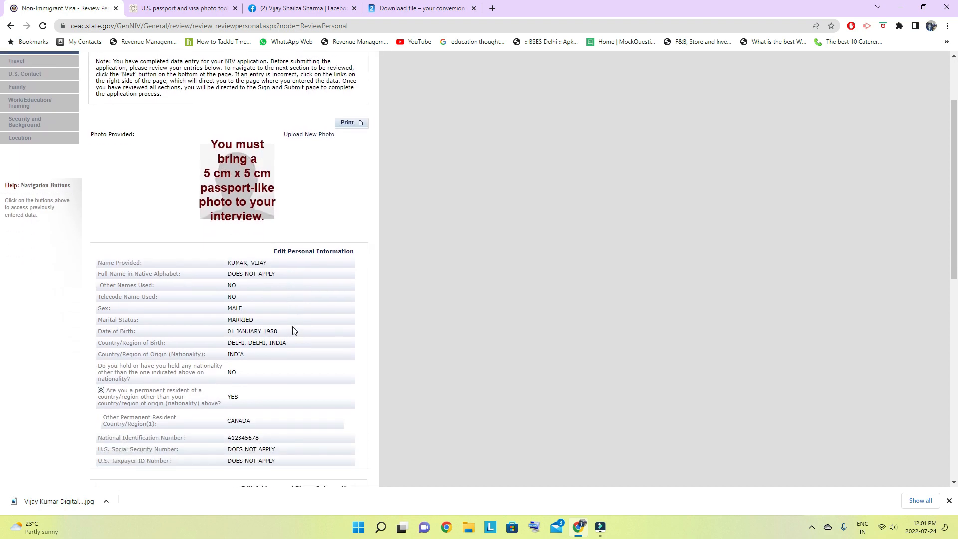
scroll(295, 331, "down", 12)
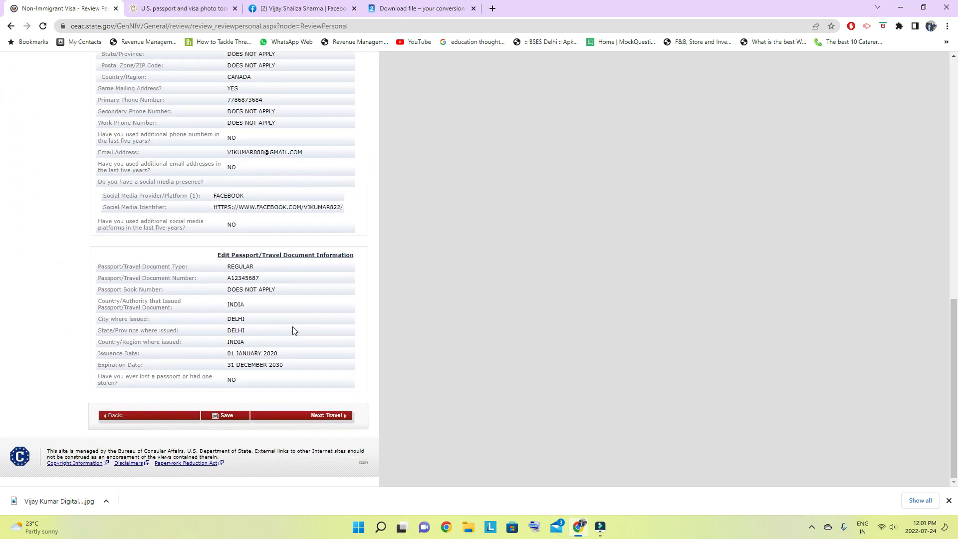
left_click(322, 415)
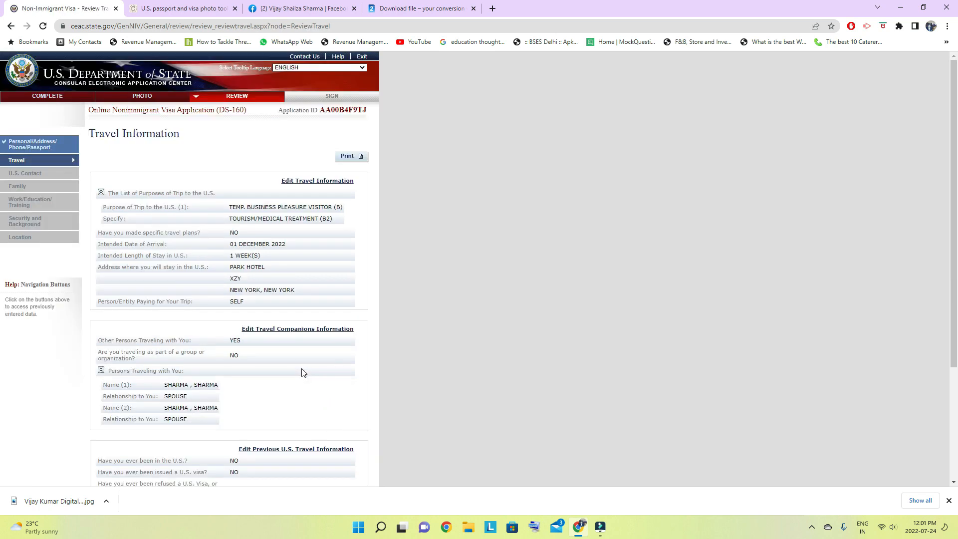
- Review the travel and U.S. contact information and continue to the family section
scroll(304, 373, "down", 3)
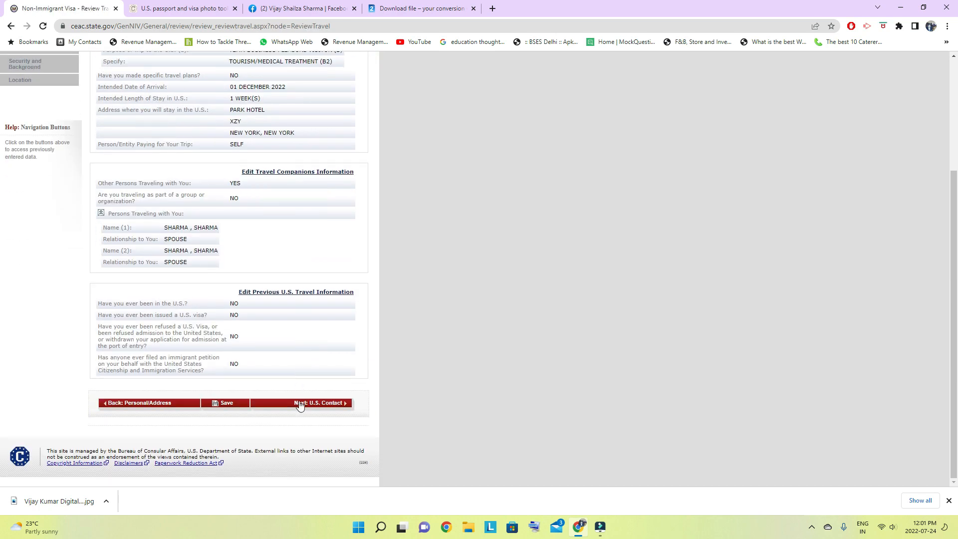
left_click(326, 402)
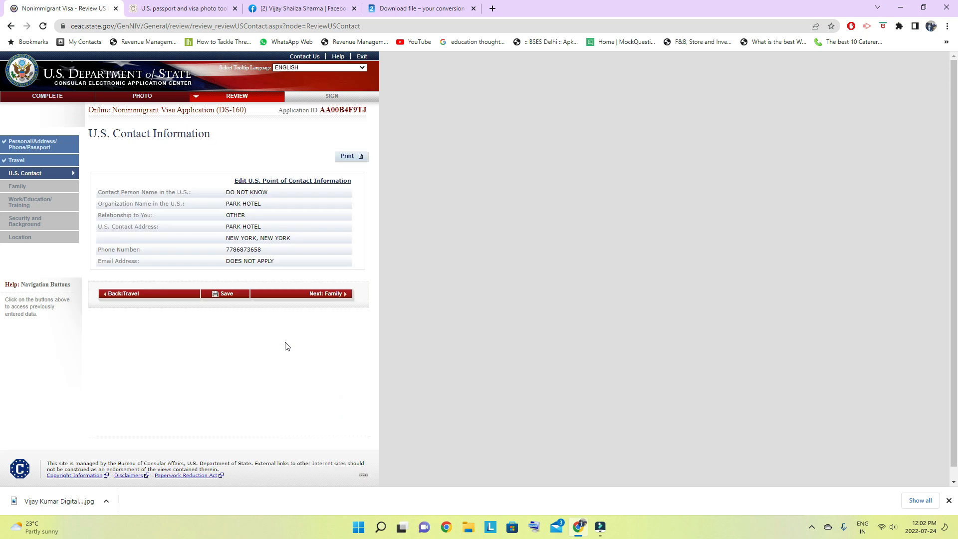
left_click(316, 295)
- Review the family and work/education/training information and continue to the security and background section
scroll(317, 299, "down", 1)
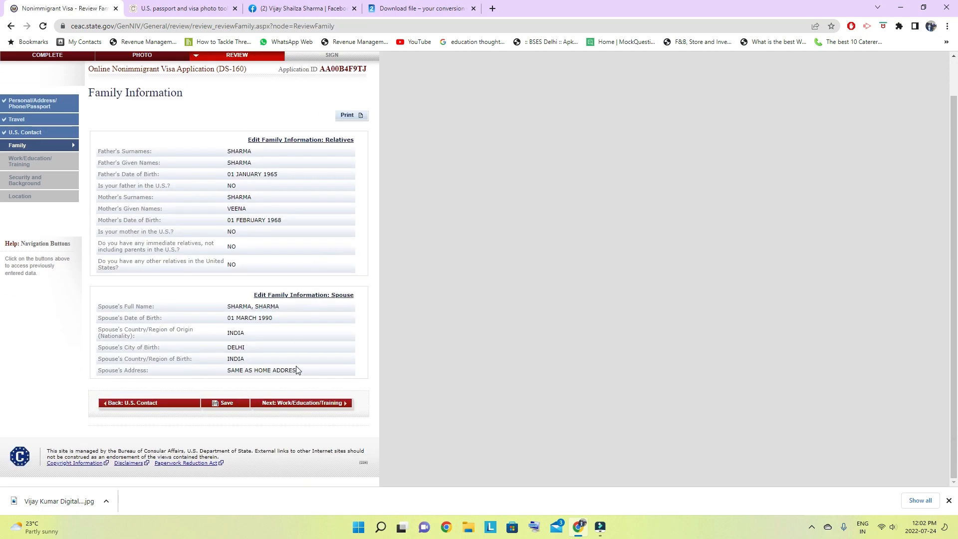
left_click(306, 404)
scroll(304, 339, "down", 6)
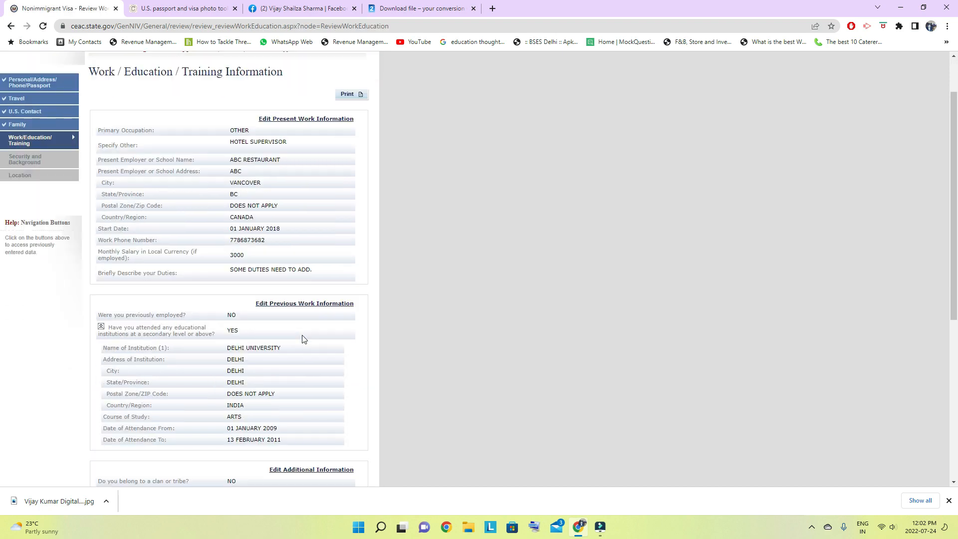
scroll(304, 339, "down", 2)
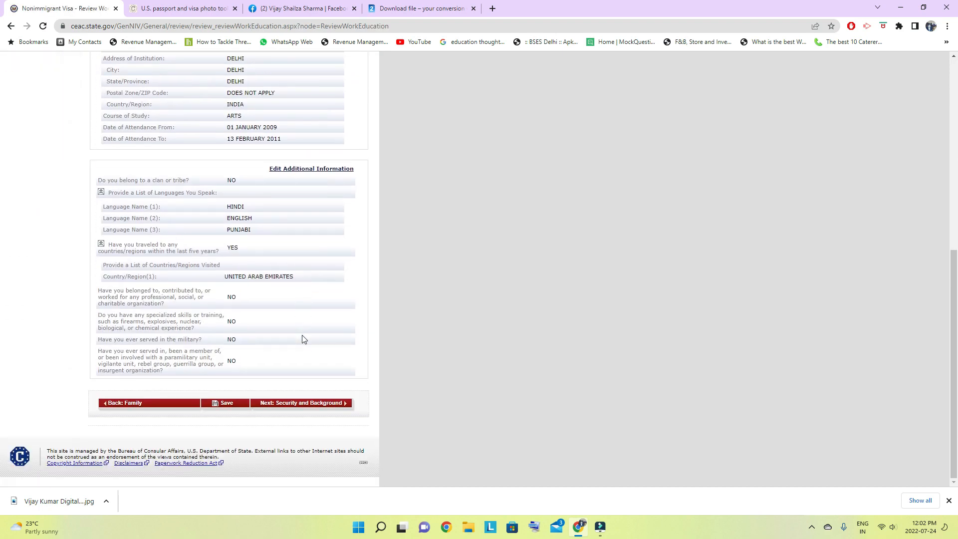
left_click(302, 403)
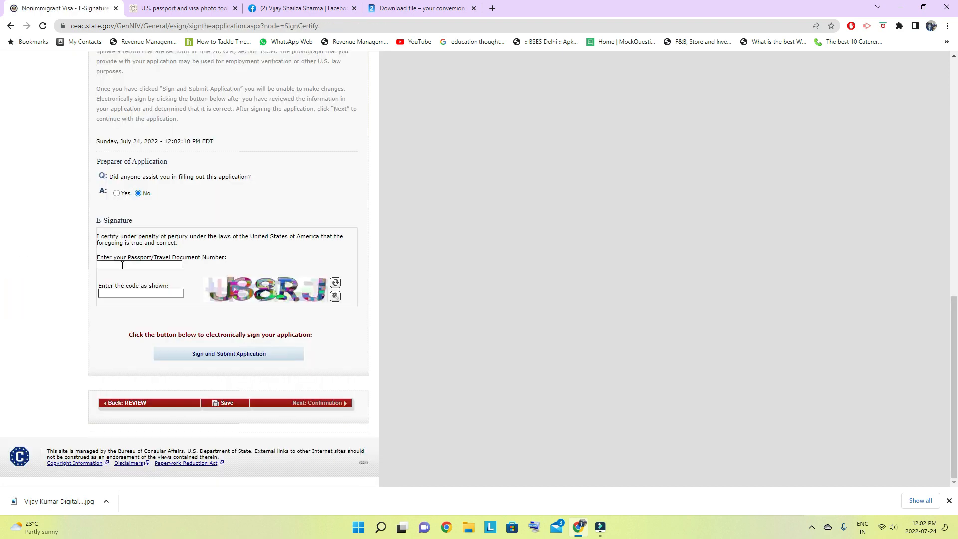
- Save the application at the E-Signature page without signing it and exit, agreeing to save the page's data
left_click(120, 266)
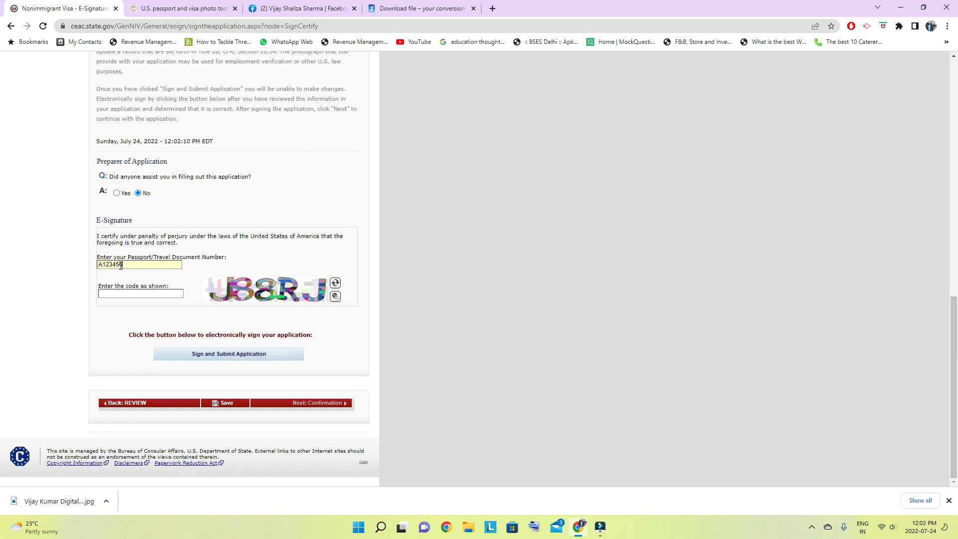
left_click(128, 296)
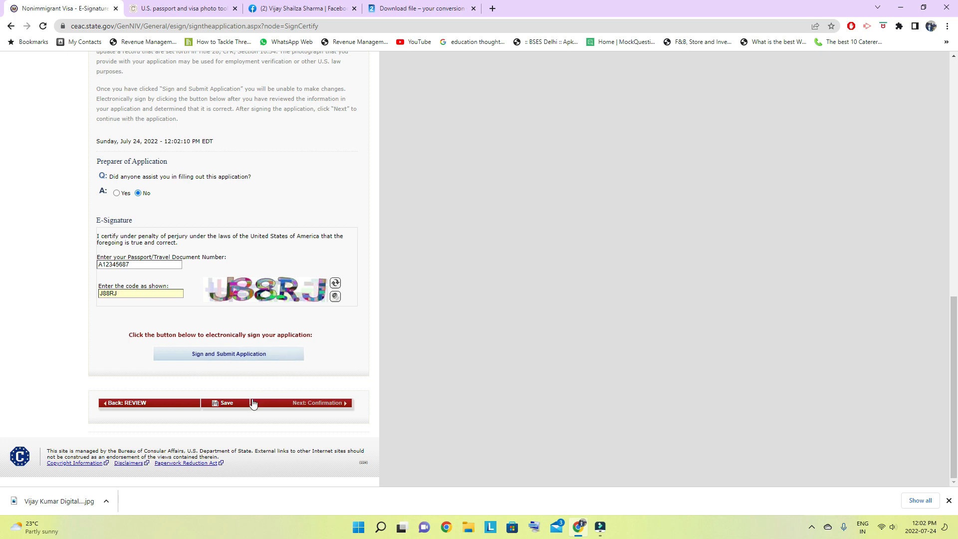
left_click(231, 409)
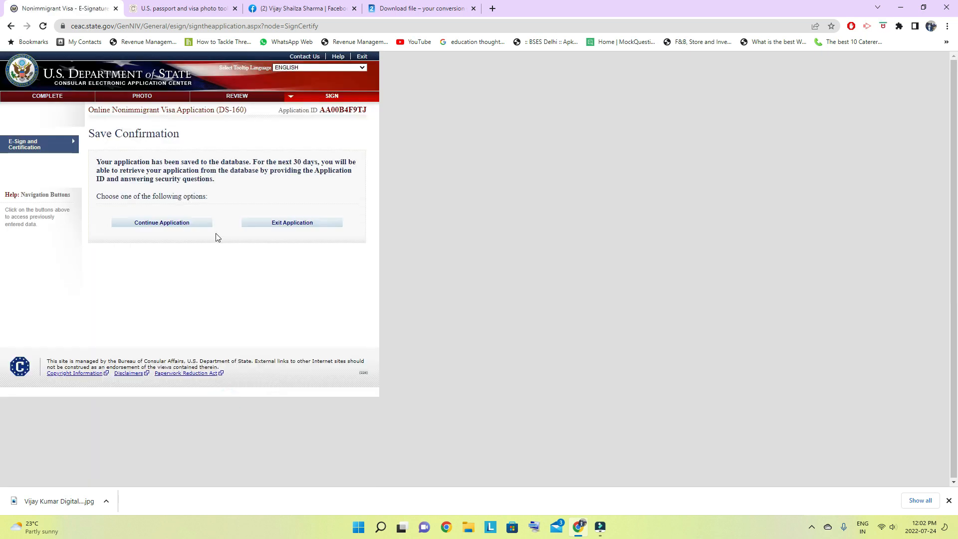
left_click(290, 224)
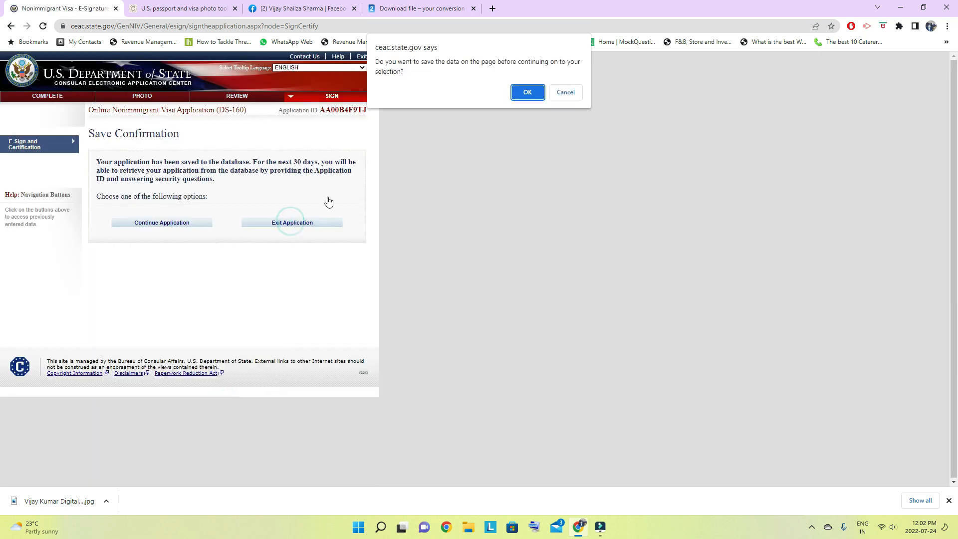
left_click(525, 92)
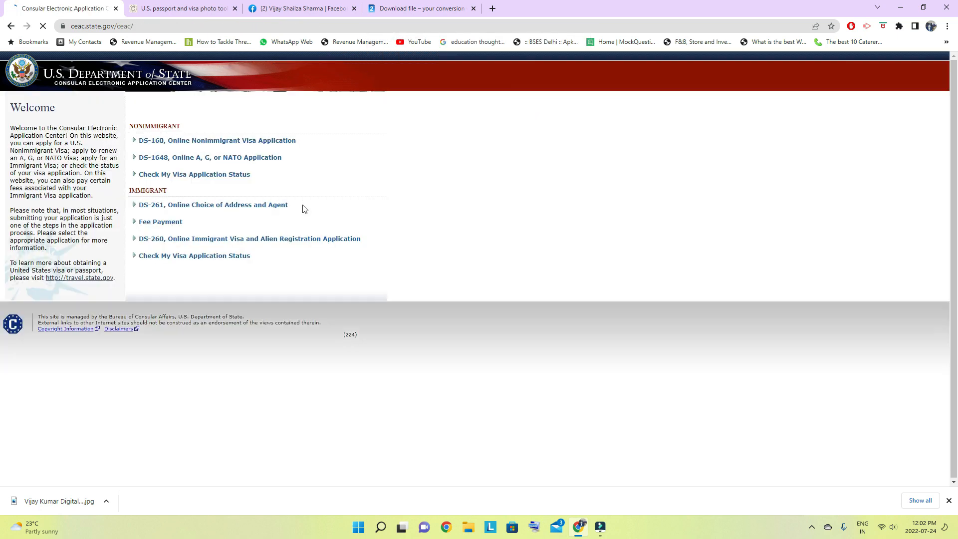